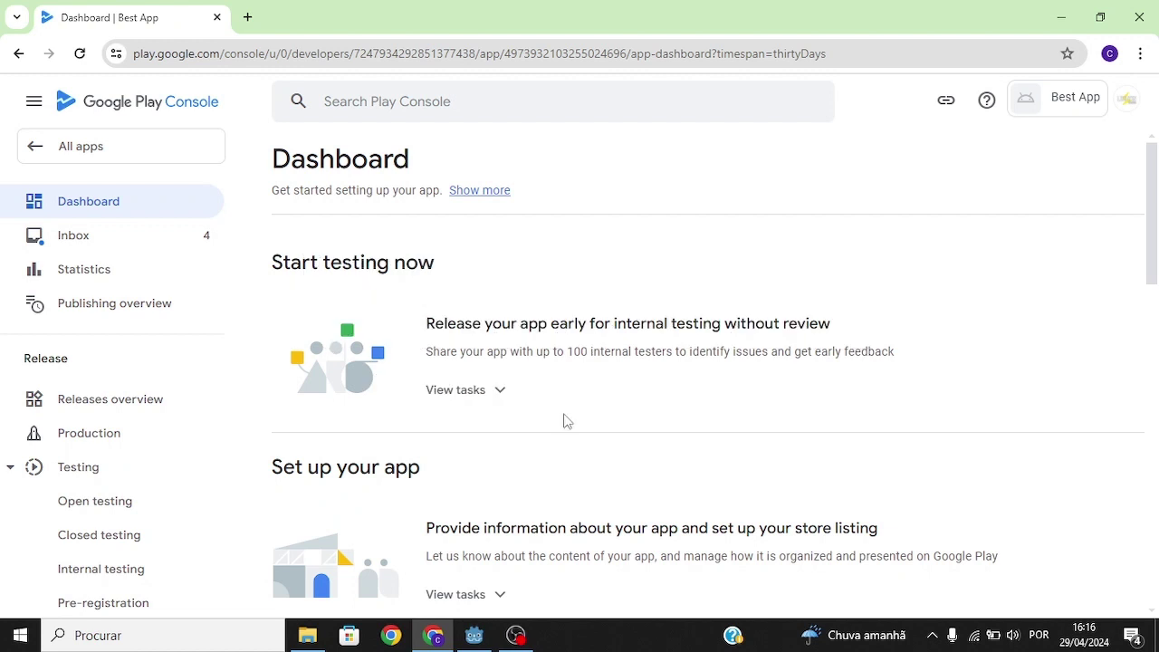
Check the downloaded guide and plugin zip, then go to Best App's Play Games Services Configuration.
key("alt+Tab")
left_click_drag(205, 433, 169, 202)
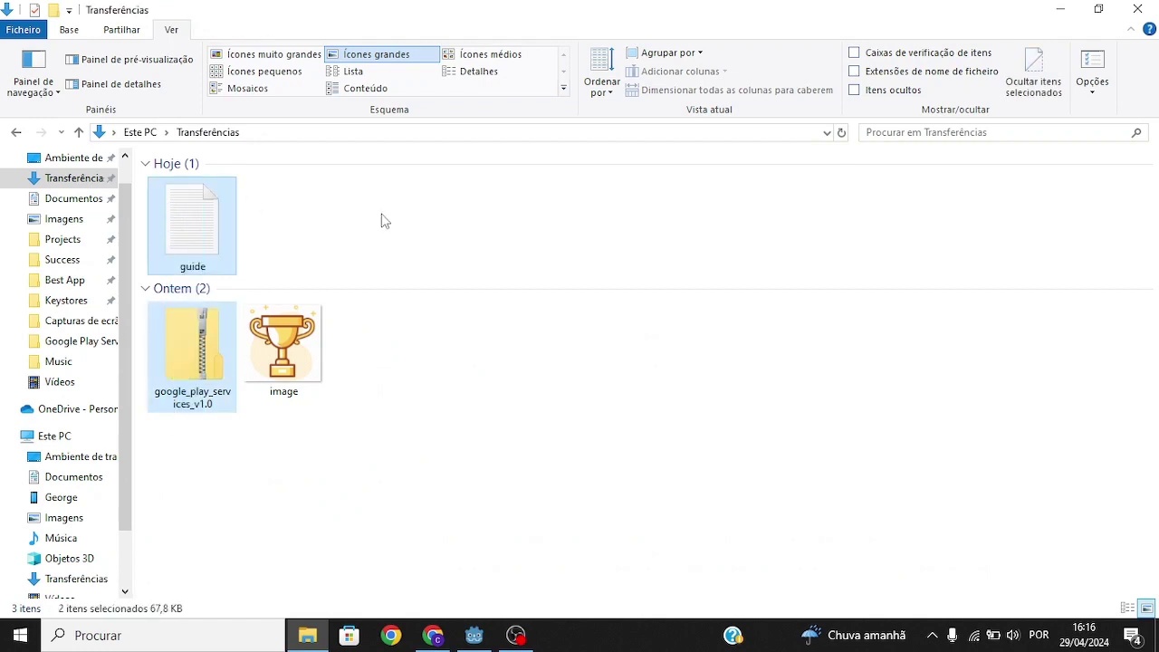
key("alt+Tab")
scroll(97, 323, "down", 10)
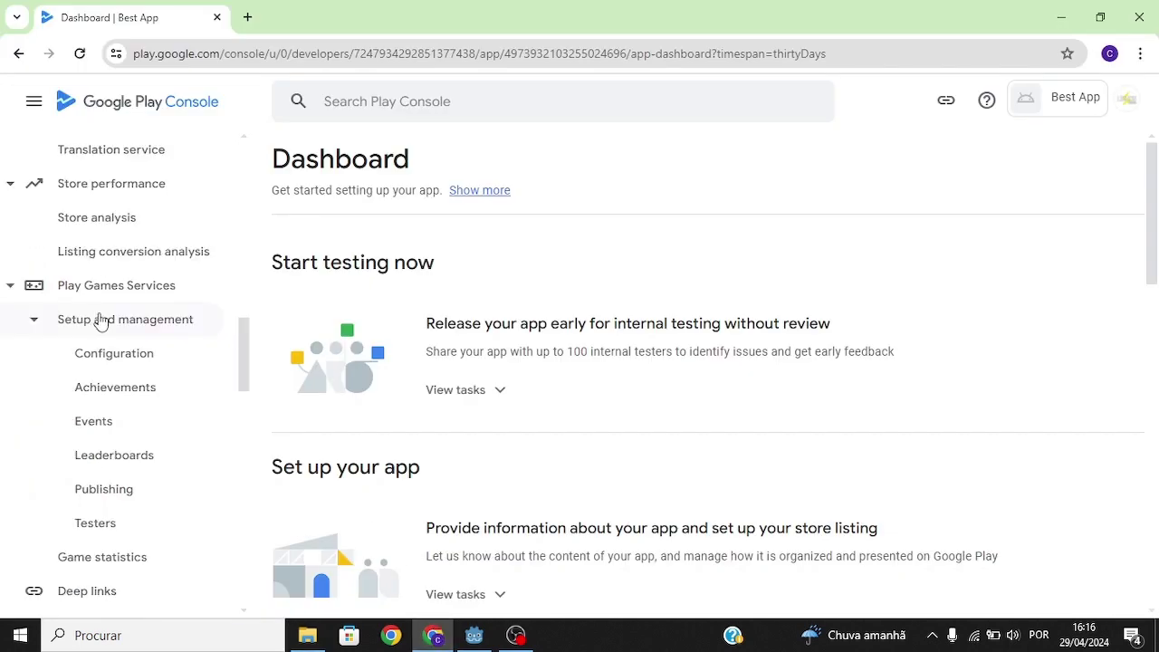
left_click(117, 352)
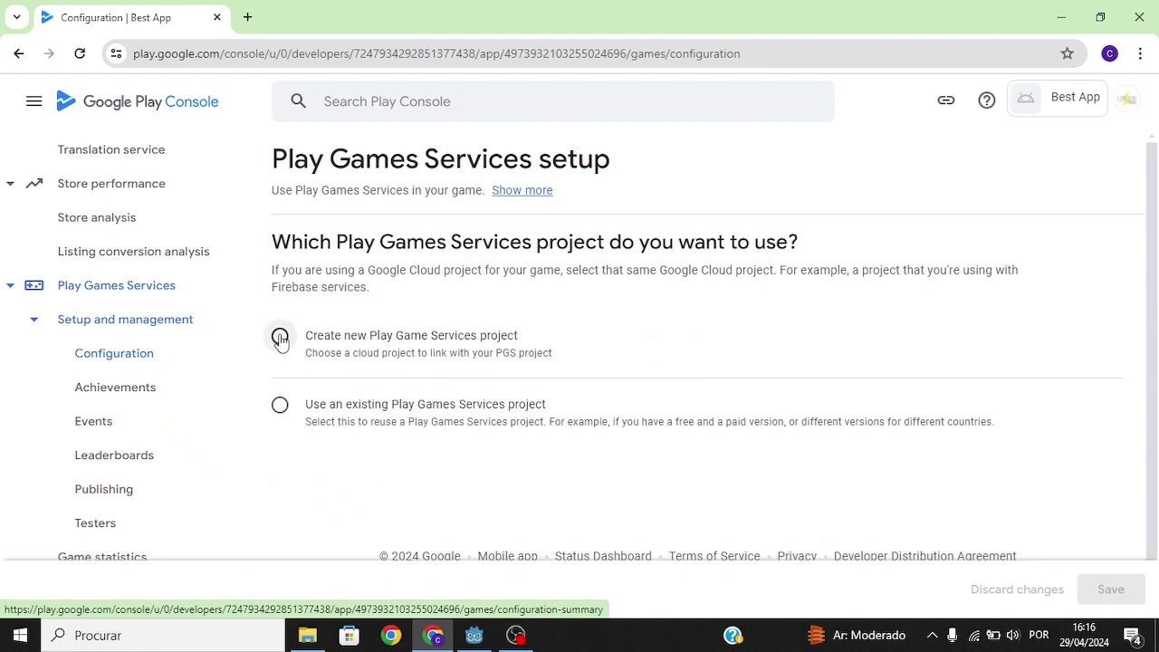
Choose a new Play Games Services project and create a Google Cloud project named 'Best App'.
left_click(280, 338)
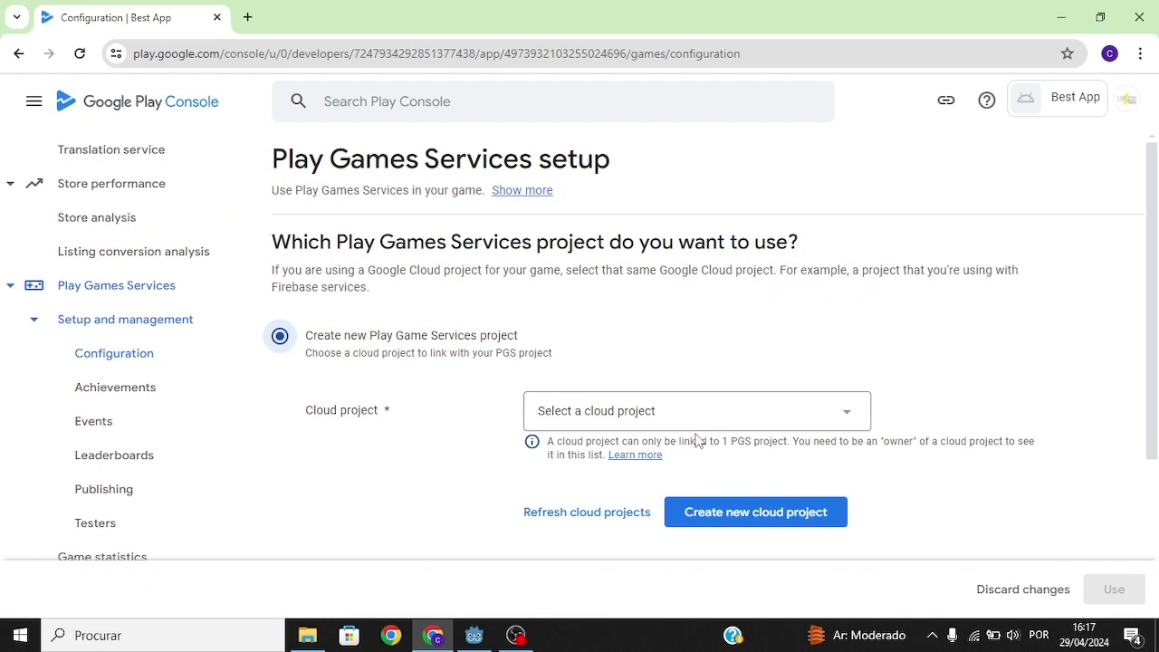
left_click(711, 512)
left_click(439, 306)
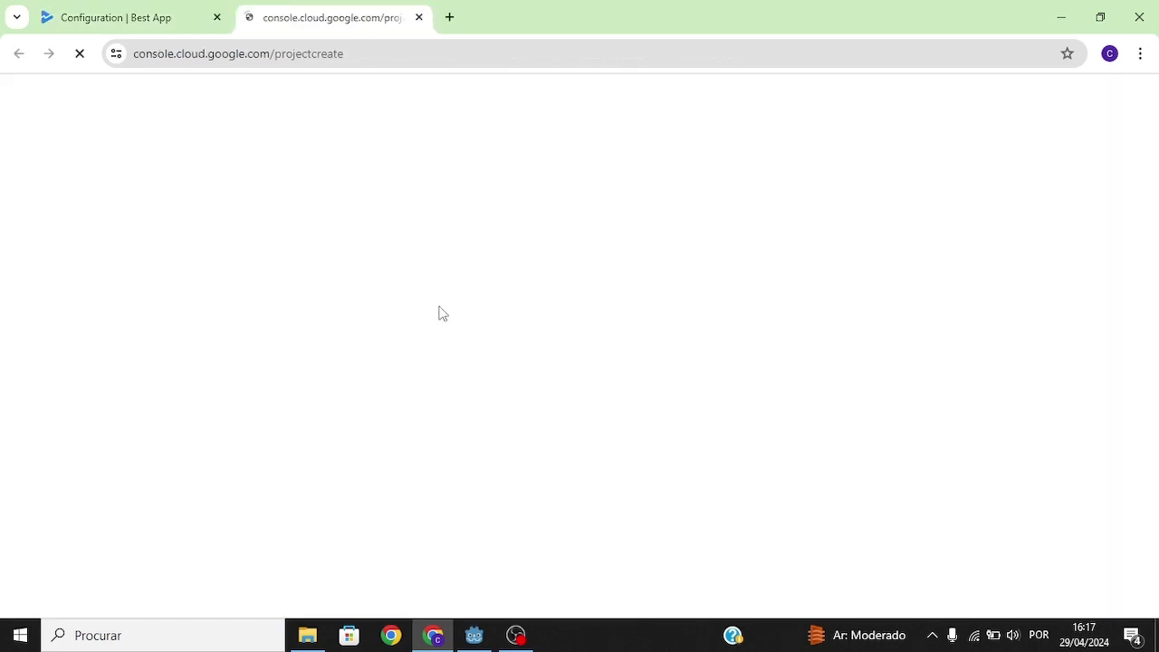
type("Best App")
left_click(52, 426)
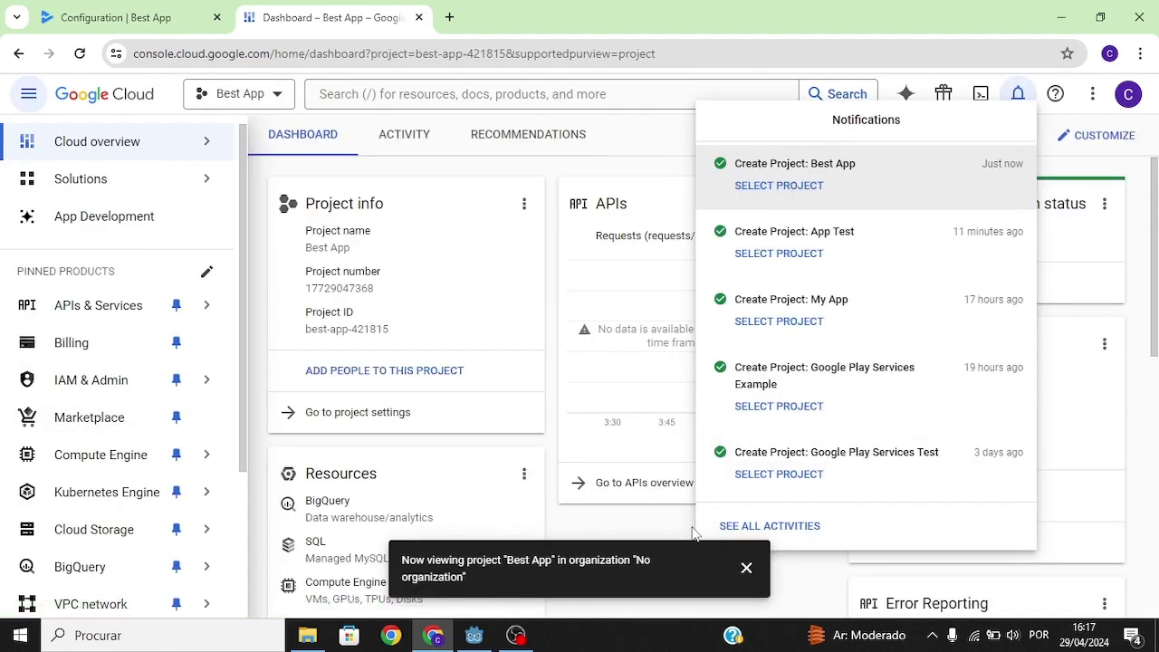
Link the Best App cloud project to Play Games Services and begin the OAuth consent screen setup.
left_click(90, 11)
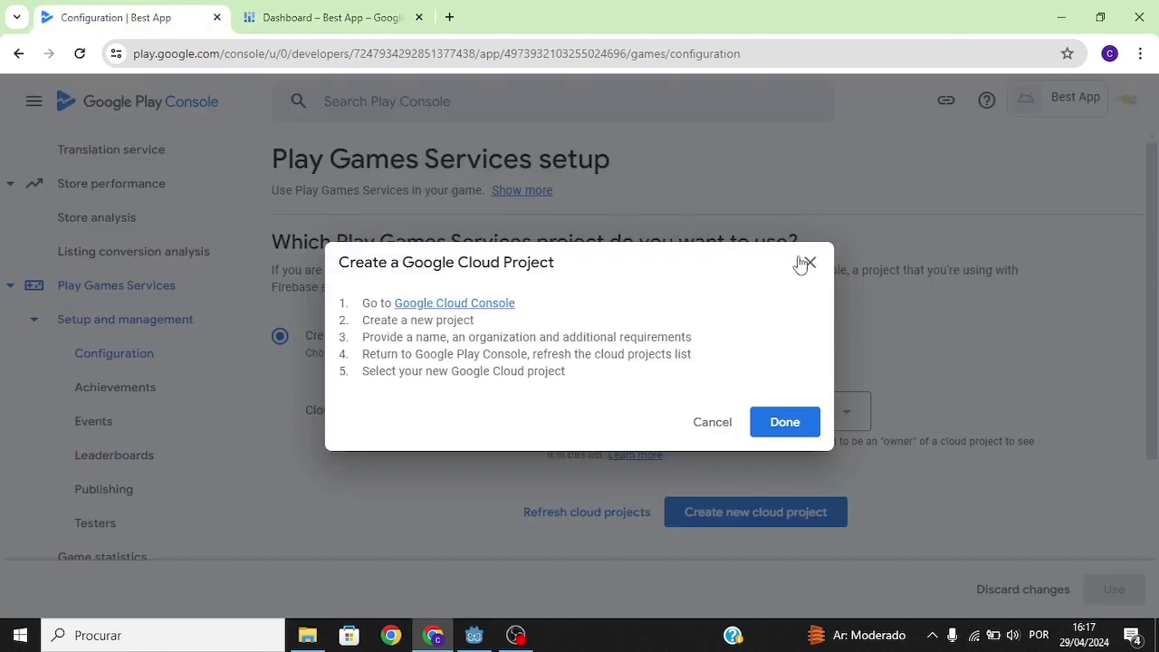
left_click(803, 421)
left_click(779, 414)
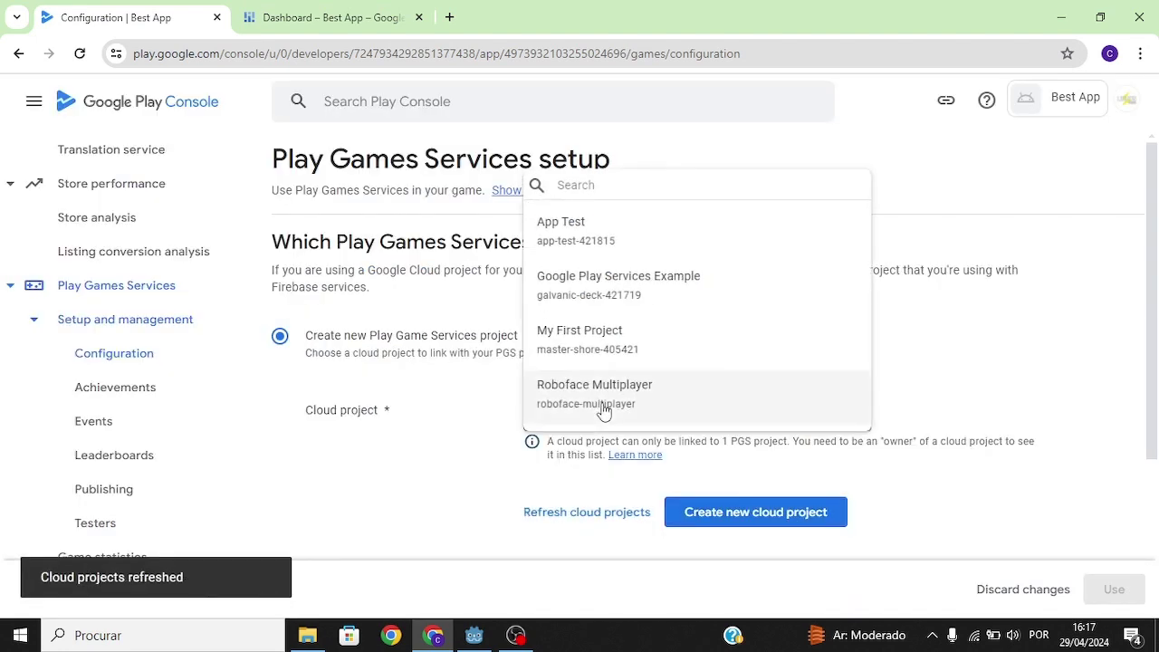
left_click(79, 55)
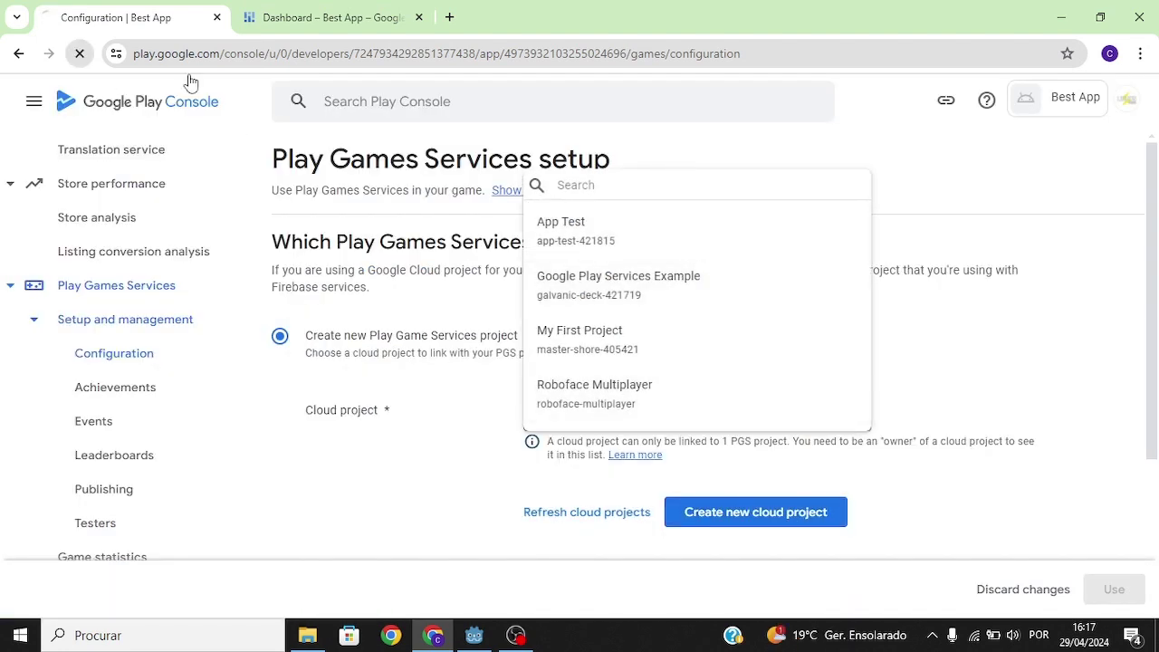
left_click(279, 335)
left_click(778, 414)
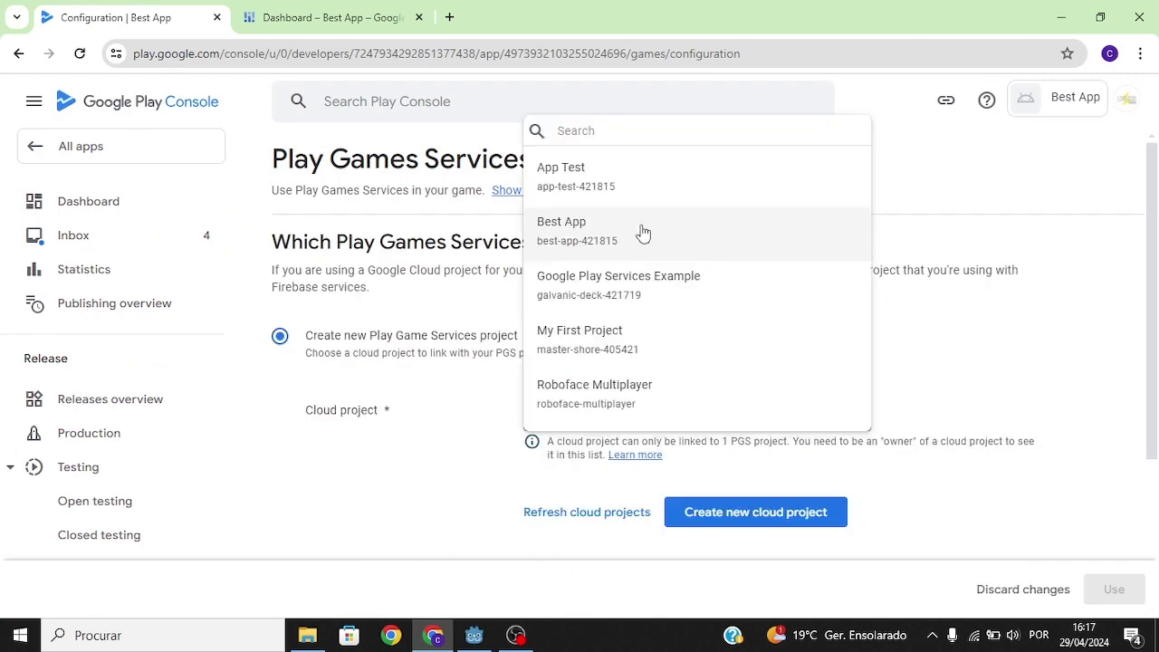
left_click(608, 234)
left_click(1113, 589)
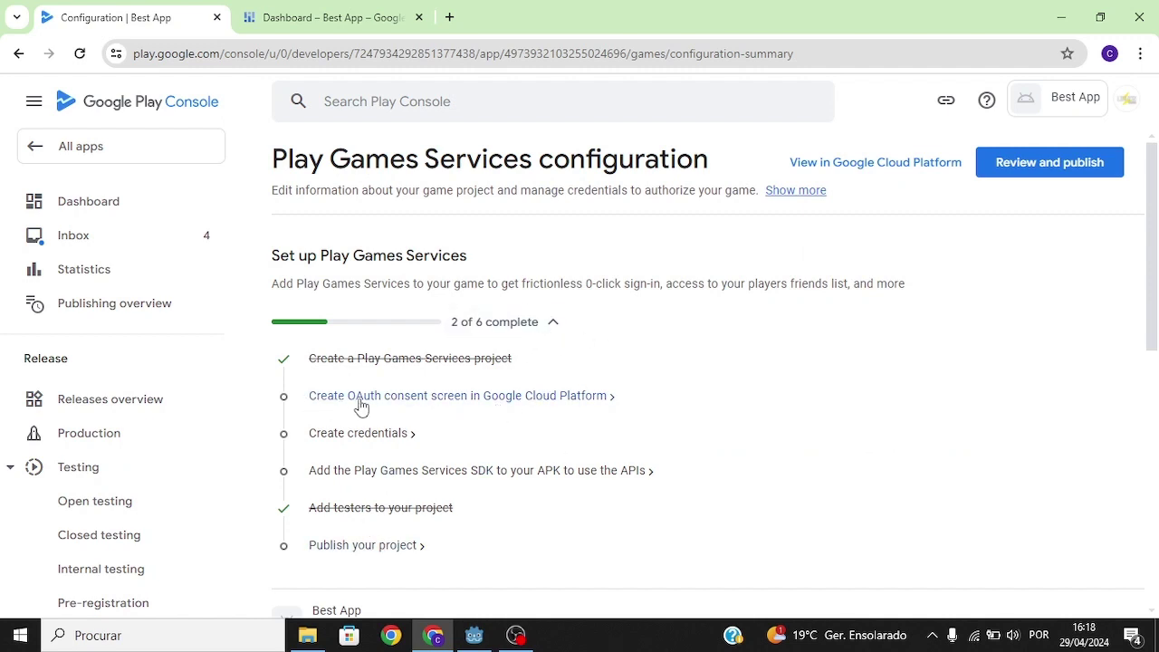
left_click(397, 398)
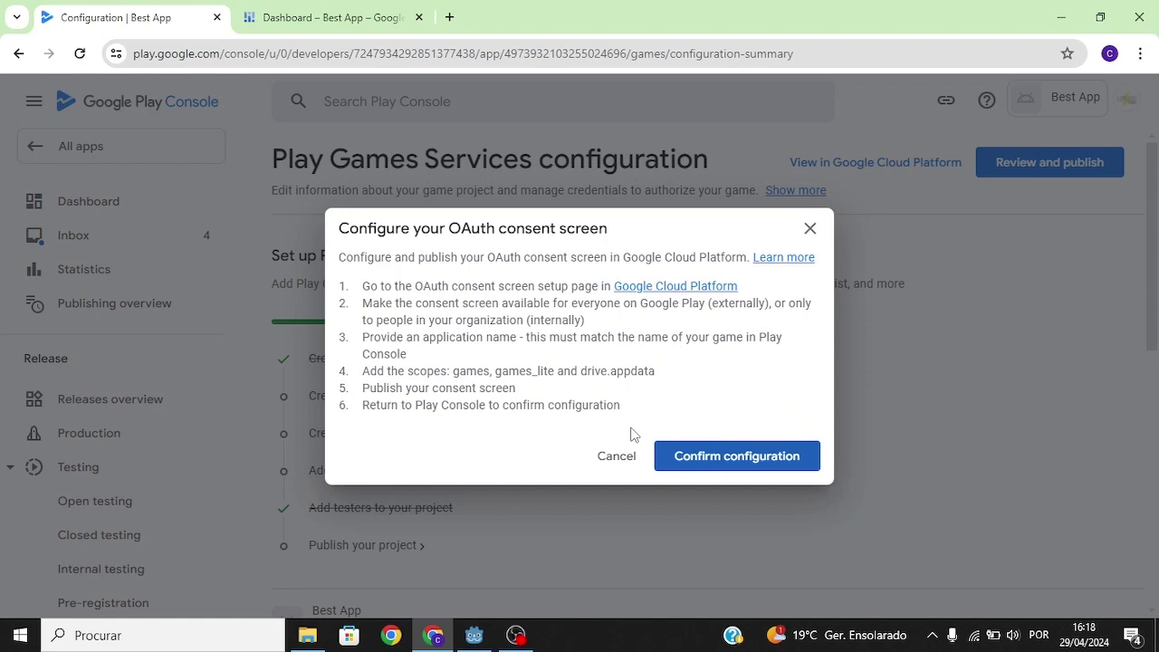
left_click(690, 292)
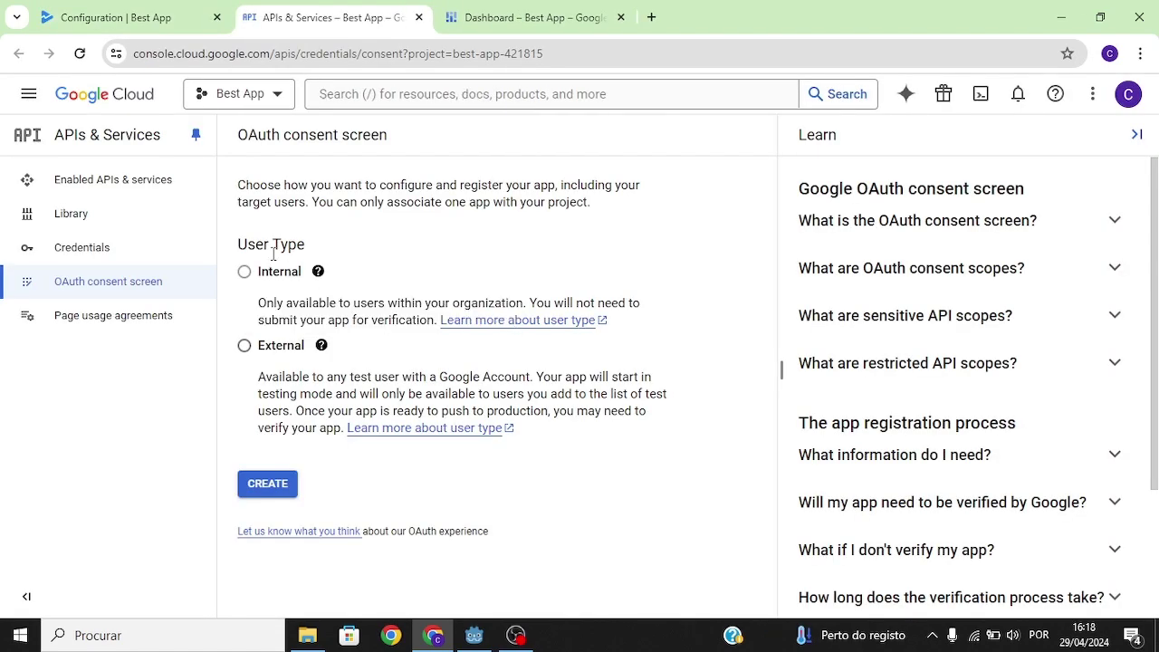
Create an OAuth consent screen with the External user type.
left_click(244, 345)
left_click_drag(304, 349, 259, 356)
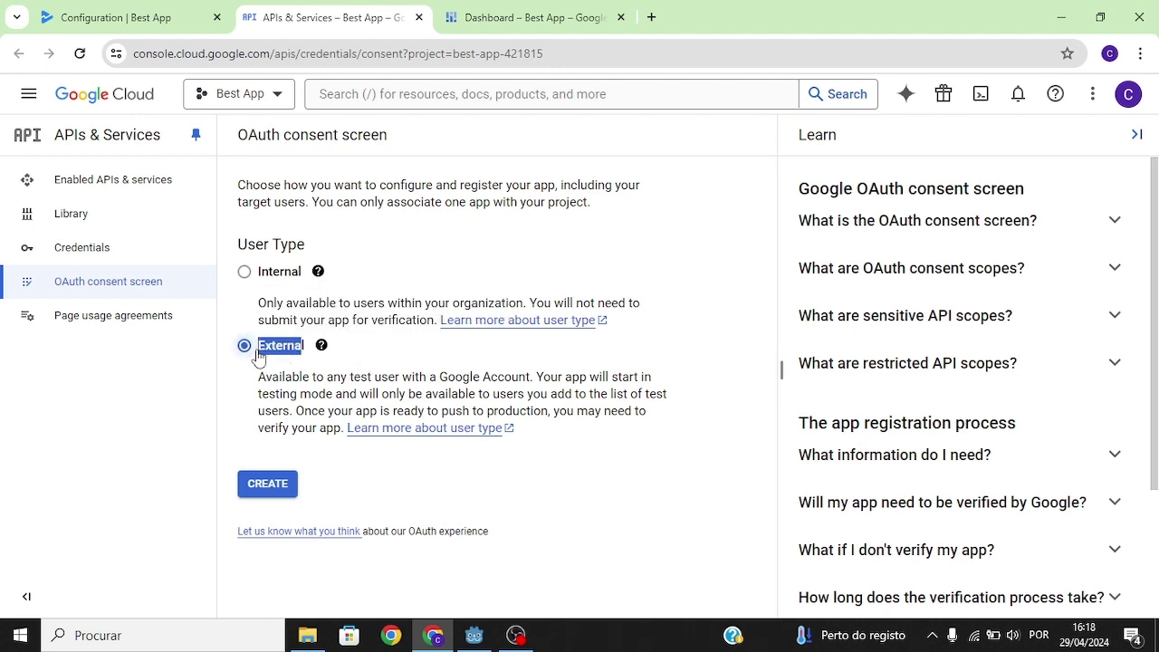
left_click_drag(302, 271, 257, 277)
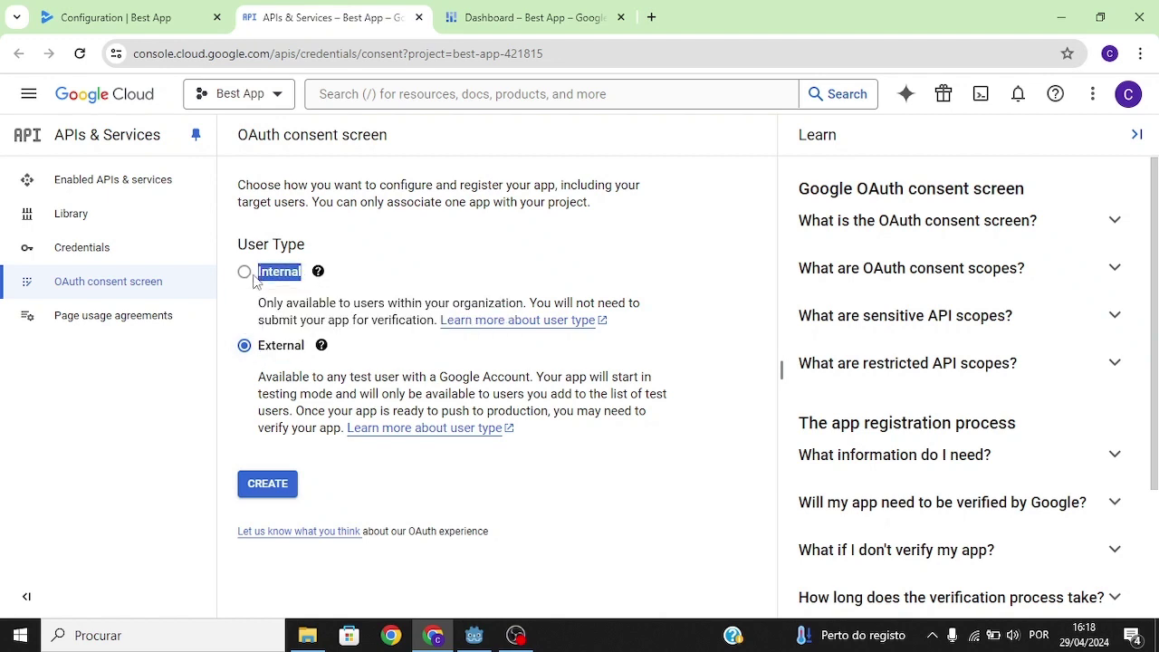
left_click(396, 273)
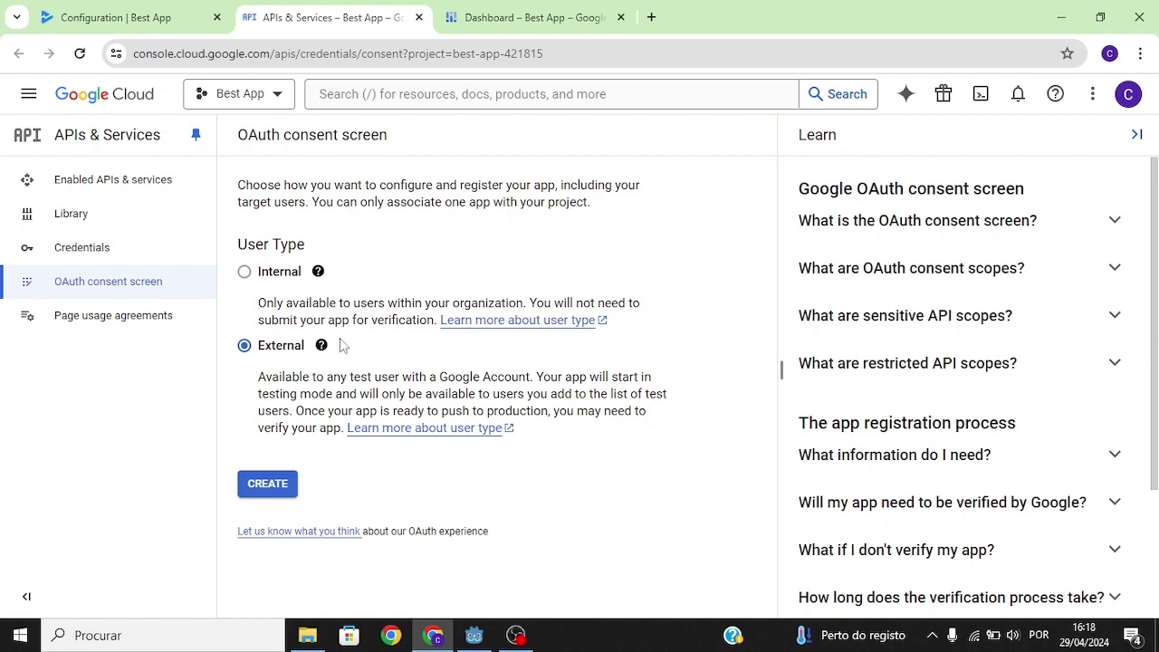
mouse_move(321, 346)
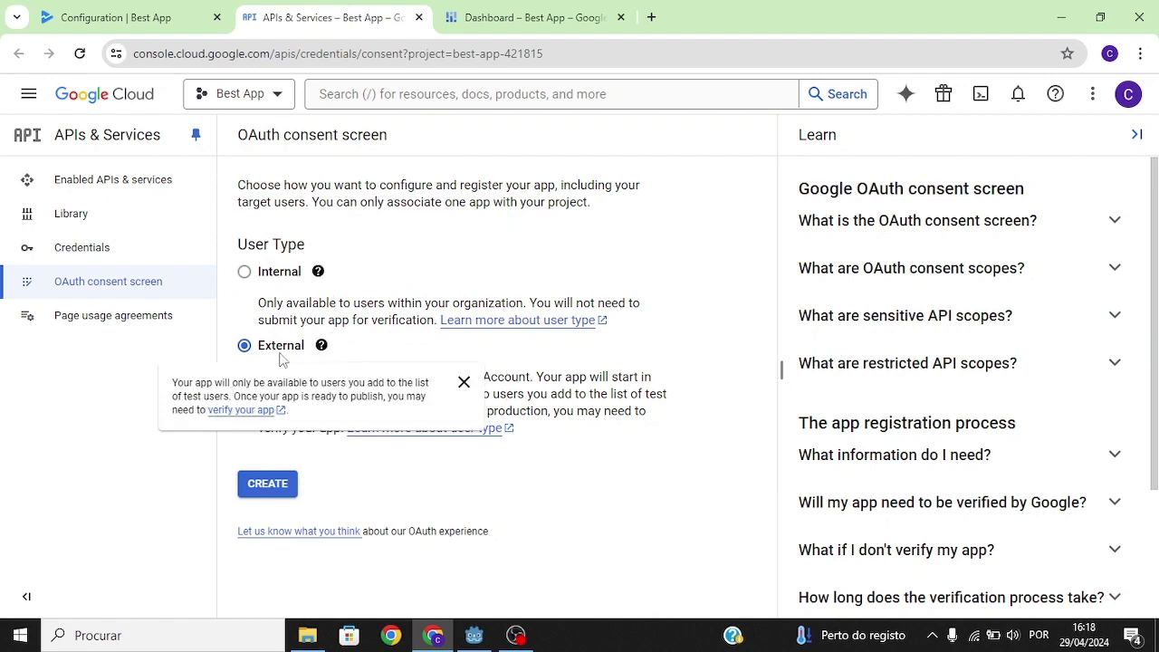
left_click(268, 484)
Fill in app name Best App, the support email and the developer contact email, then save.
left_click(561, 344)
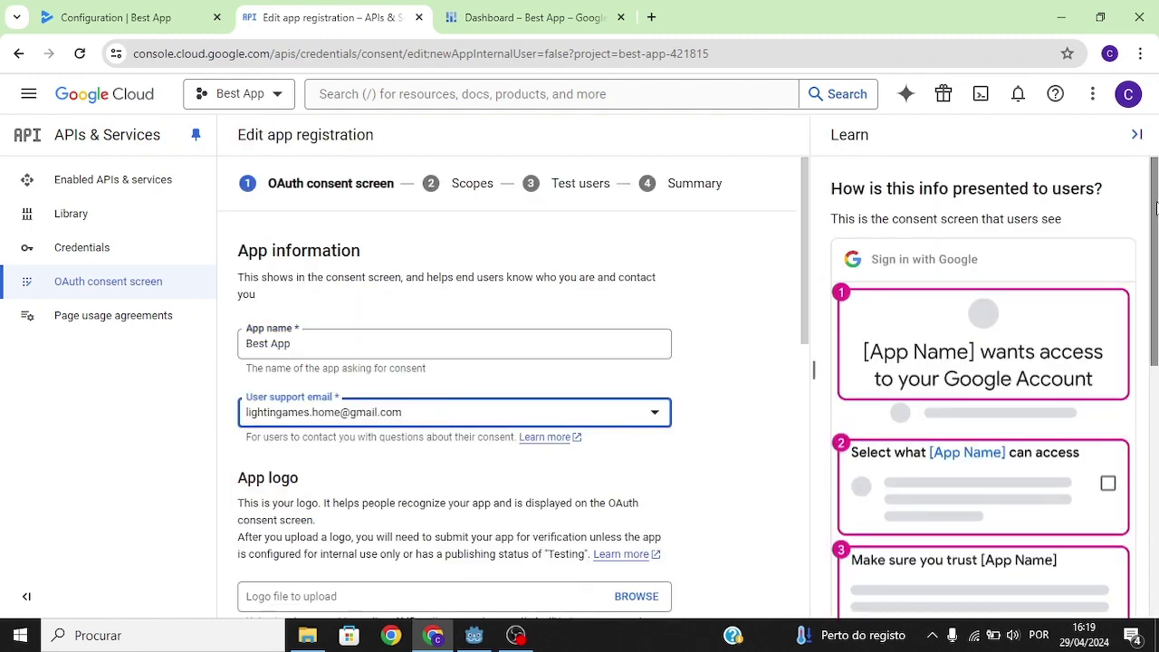
scroll(1156, 195, "down", 2)
scroll(1156, 194, "up", 2)
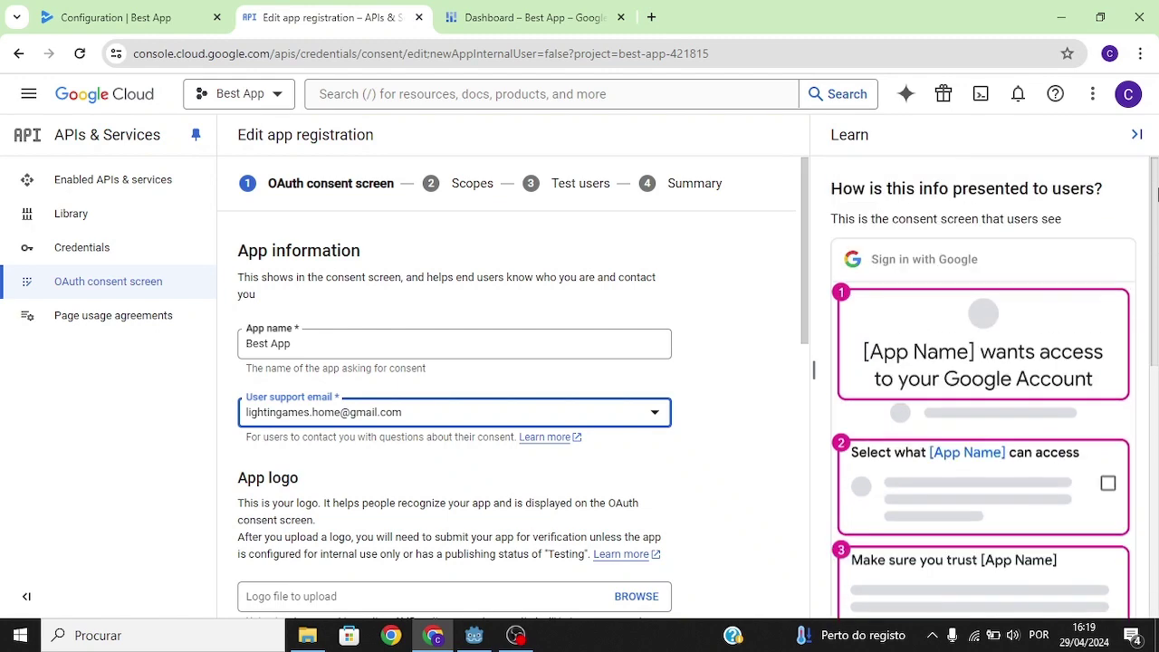
scroll(1156, 195, "down", 5)
scroll(1156, 194, "up", 5)
scroll(787, 355, "down", 3)
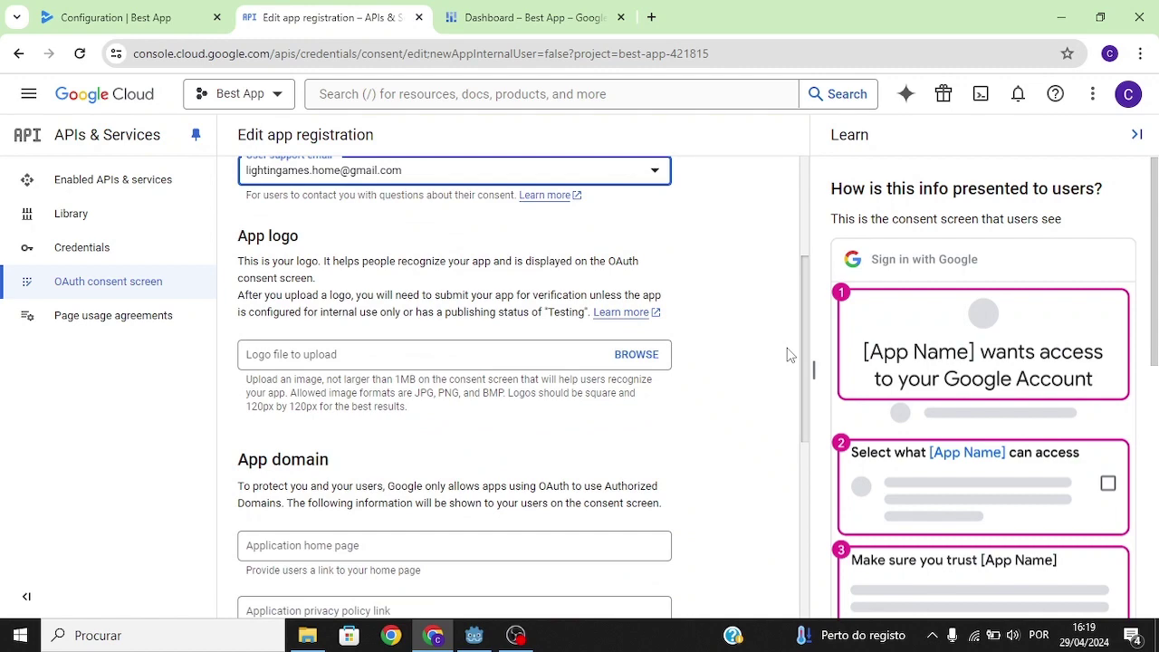
scroll(788, 355, "down", 3)
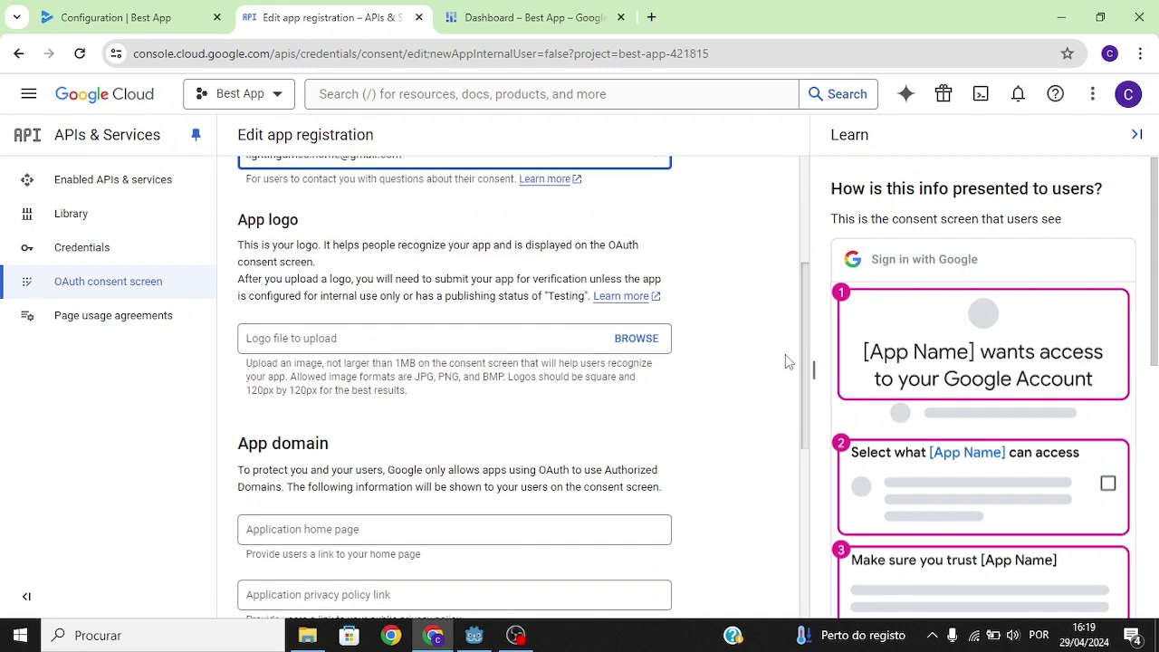
scroll(772, 462, "down", 1)
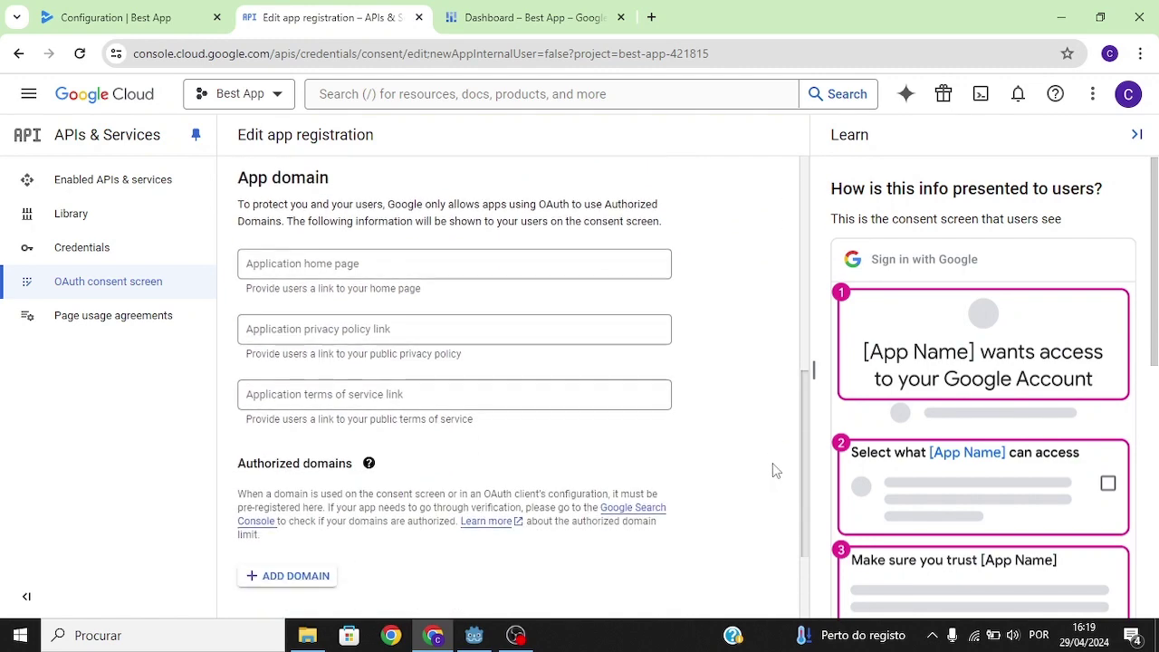
scroll(767, 420, "up", 4)
scroll(767, 362, "up", 1)
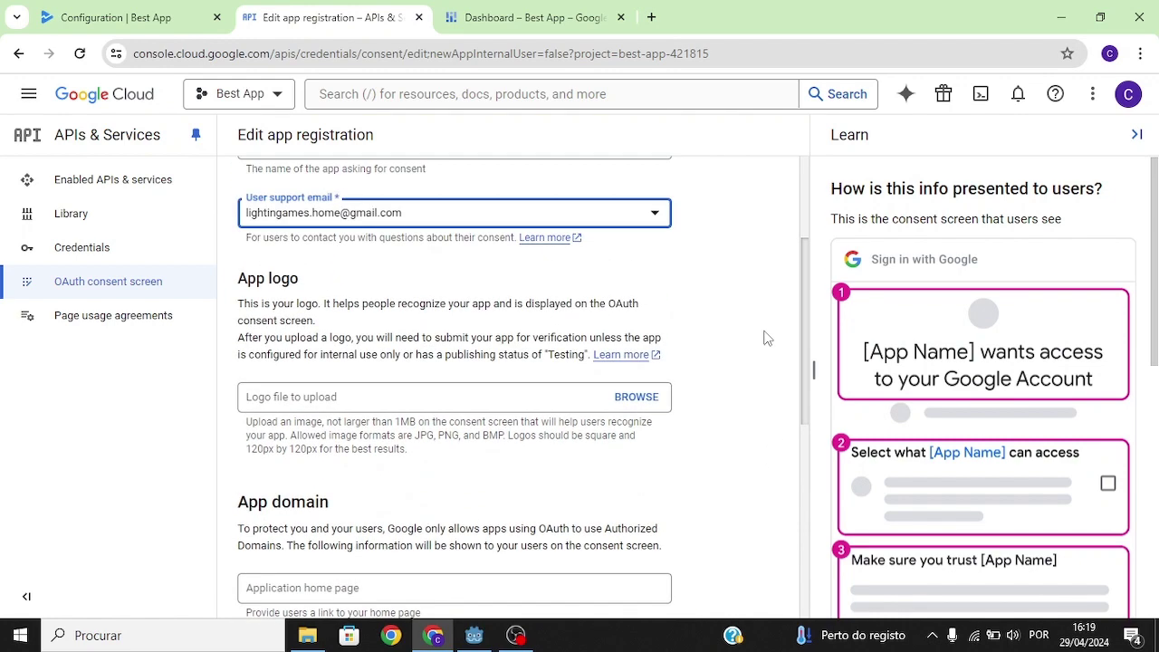
scroll(769, 326, "up", 1)
scroll(773, 331, "down", 4)
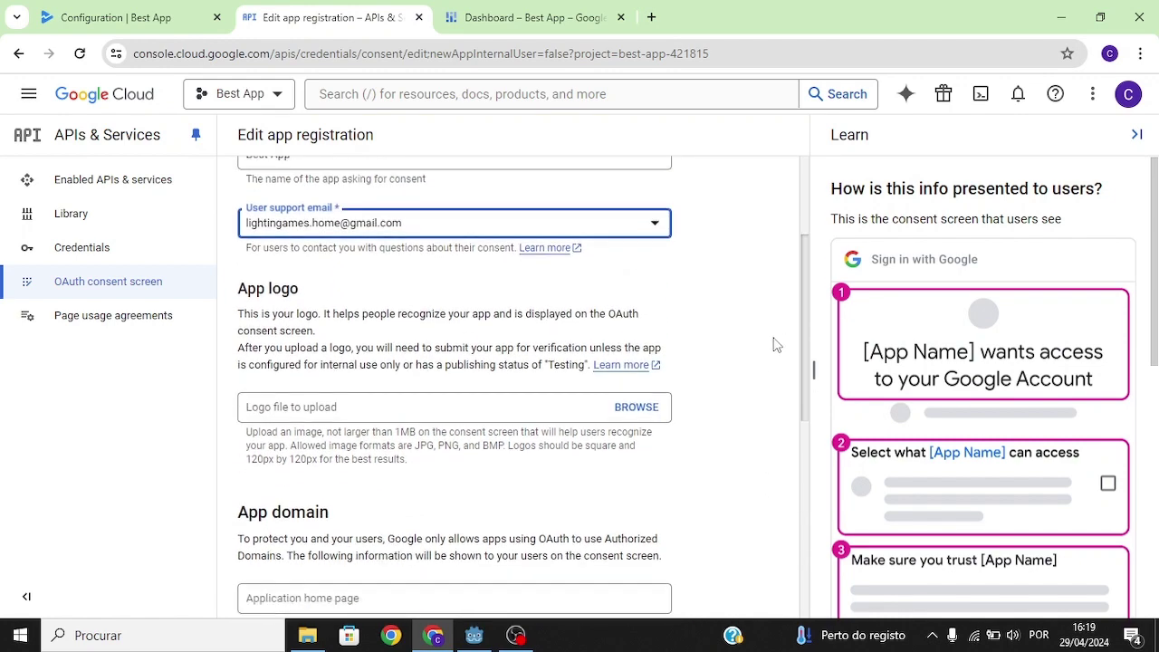
scroll(774, 445, "down", 3)
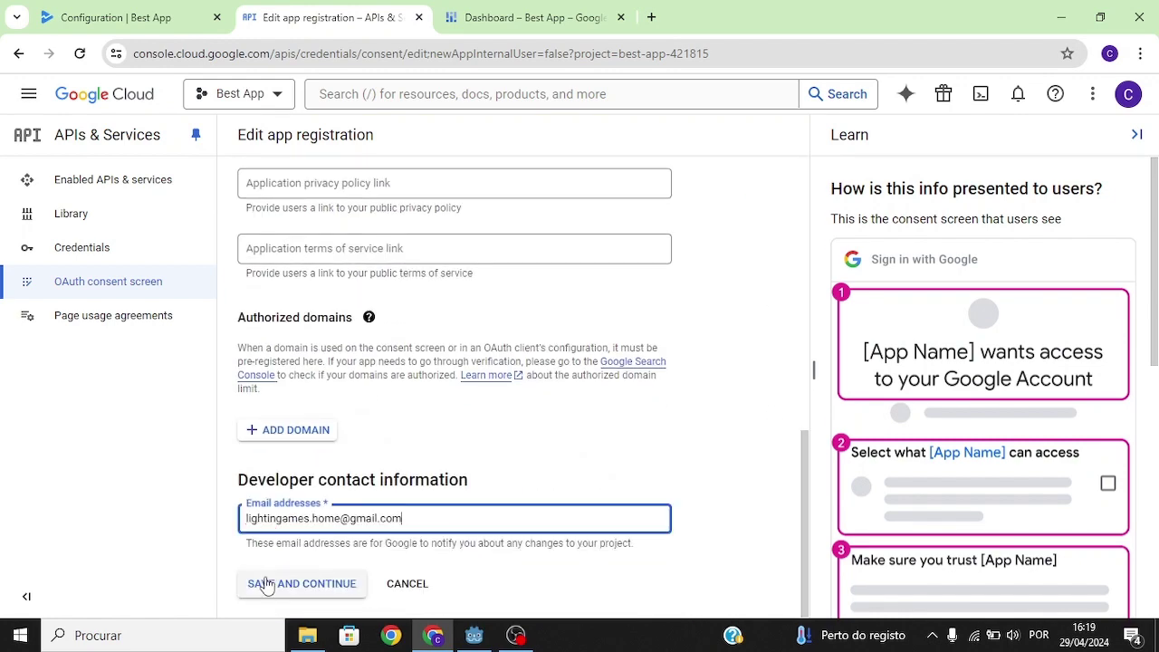
left_click(268, 585)
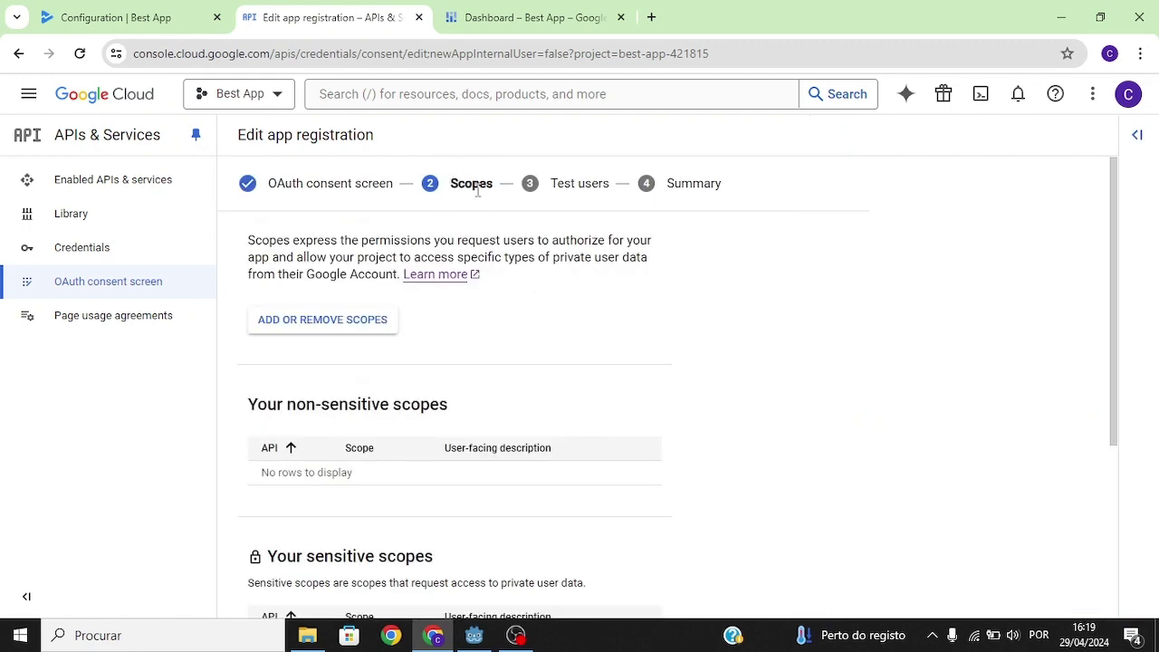
Open the Add or remove scopes list and show 50 scopes per page.
left_click_drag(362, 242, 611, 243)
left_click(434, 238)
left_click(324, 329)
scroll(1156, 354, "down", 3)
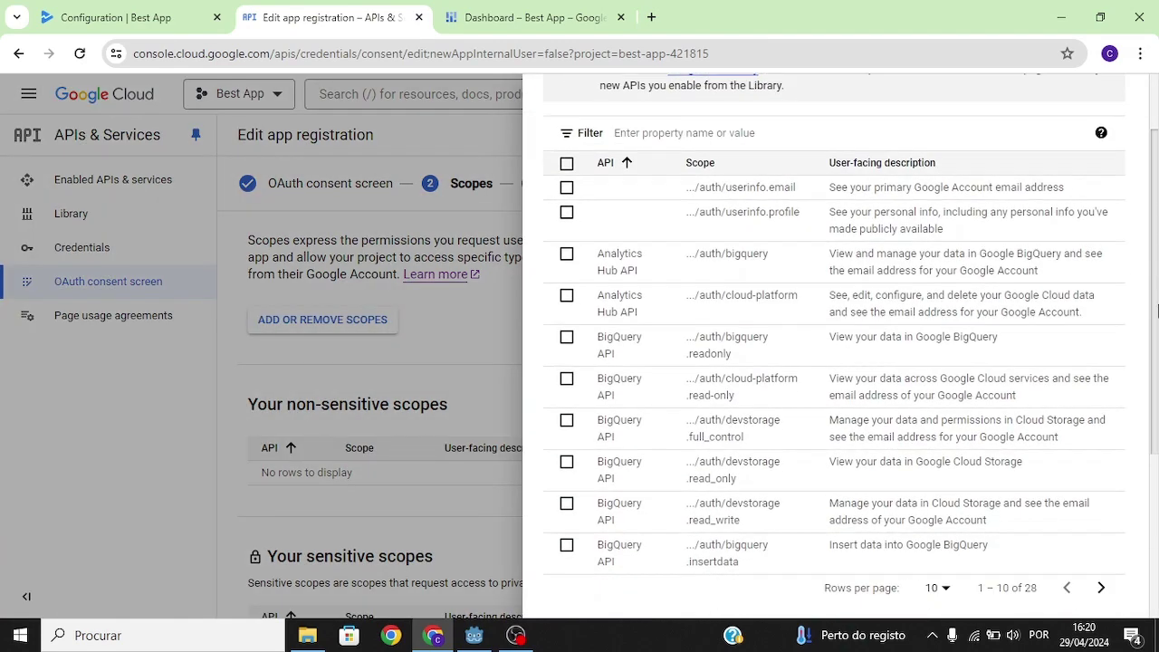
scroll(1157, 354, "down", 1)
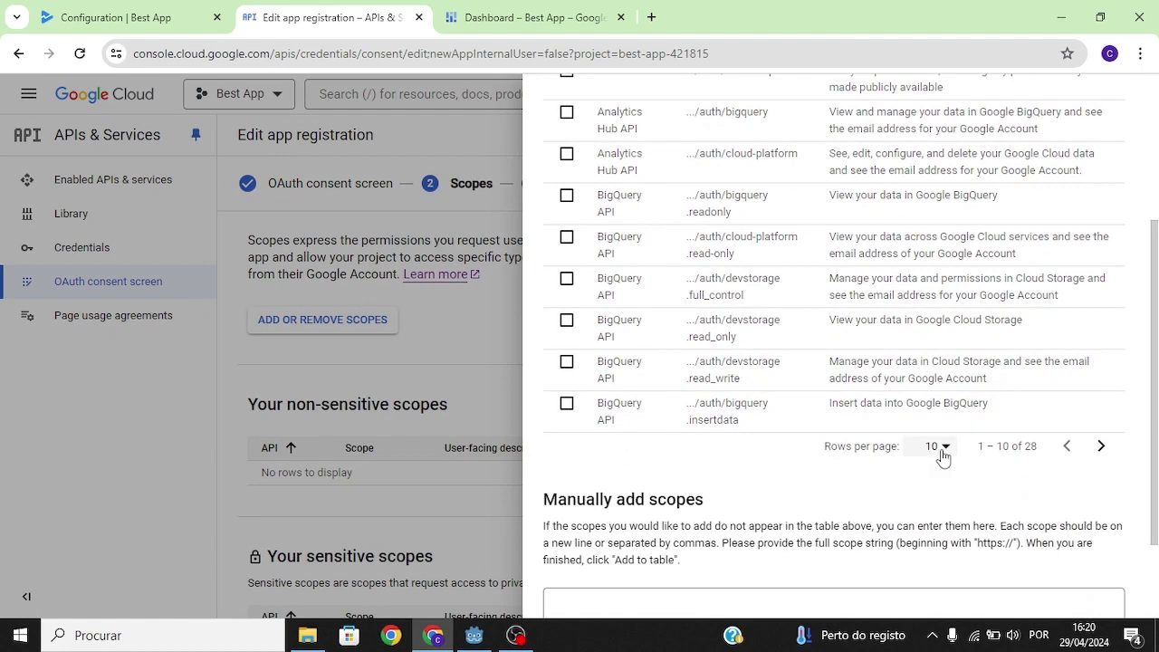
left_click(939, 447)
left_click(926, 538)
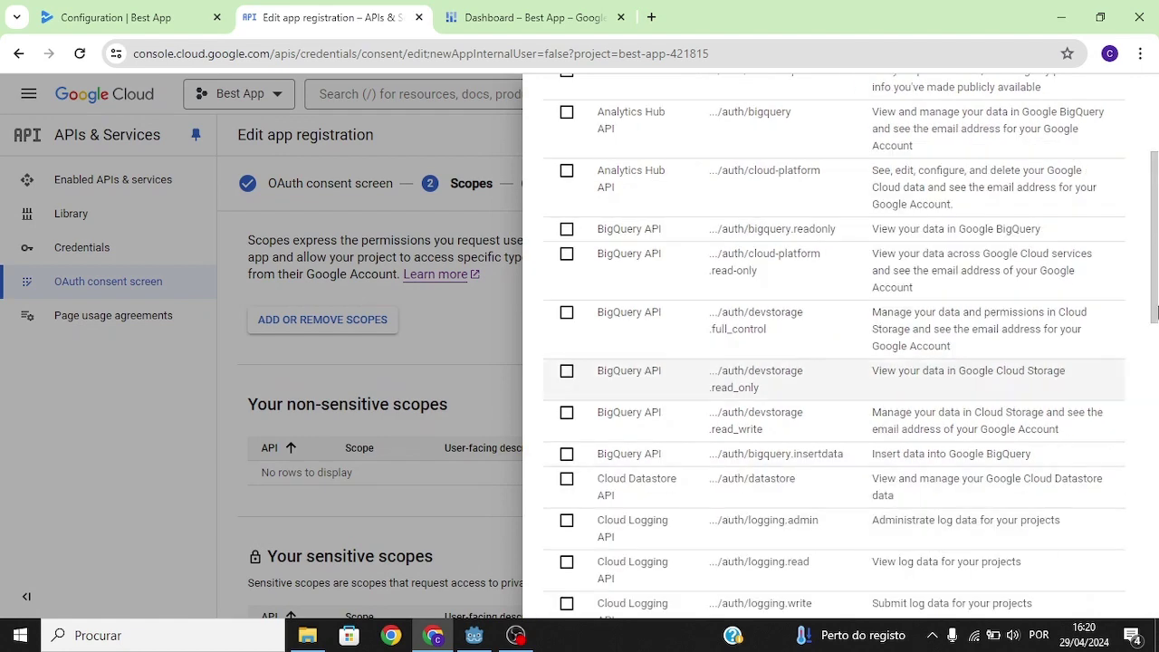
scroll(1155, 380, "down", 3)
left_click_drag(1156, 380, 1152, 282)
Tick the Analytics Hub cloud-platform and Play Games /auth/games scopes, update, and save the Scopes step.
left_click(566, 190)
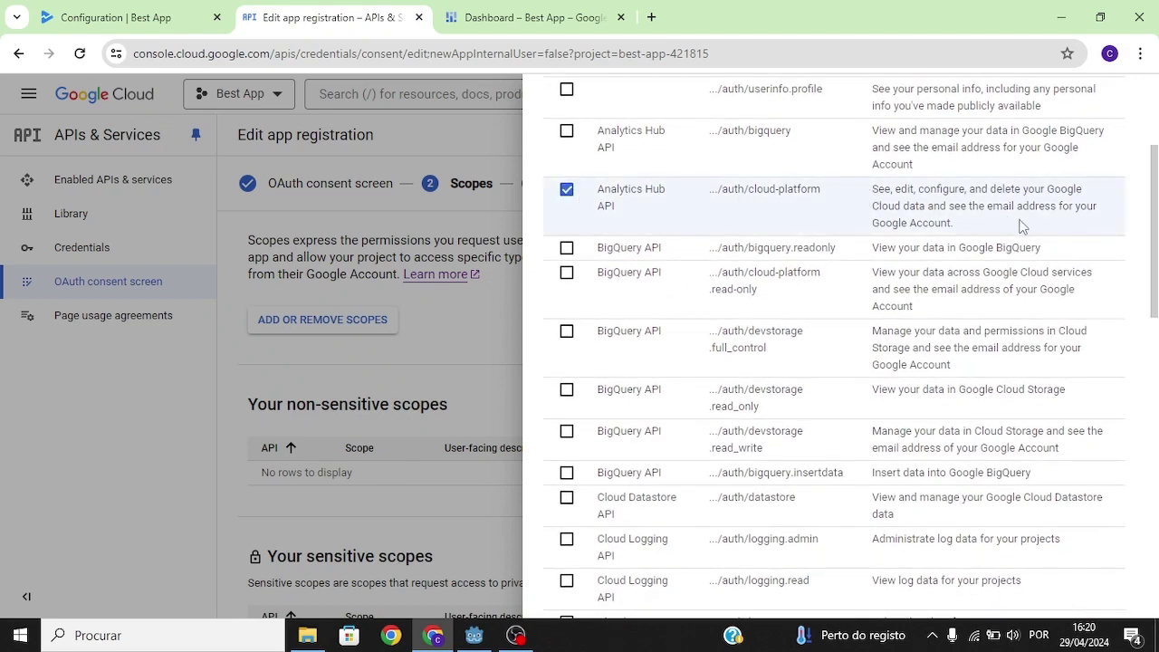
scroll(1021, 226, "down", 10)
scroll(636, 247, "up", 2)
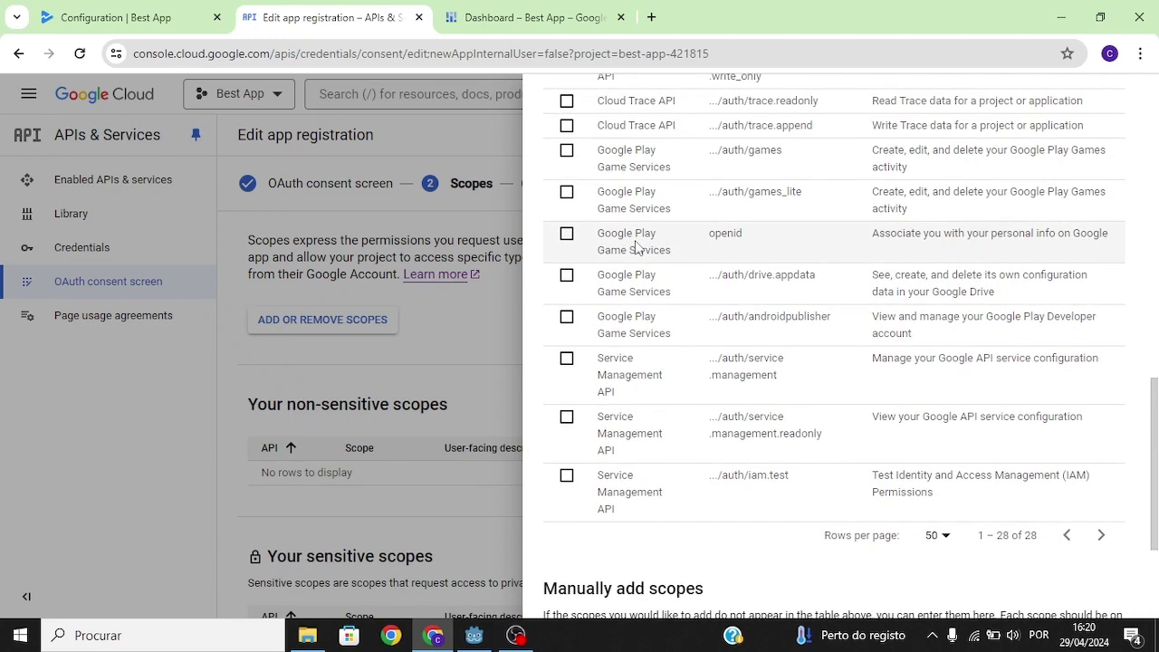
left_click(567, 152)
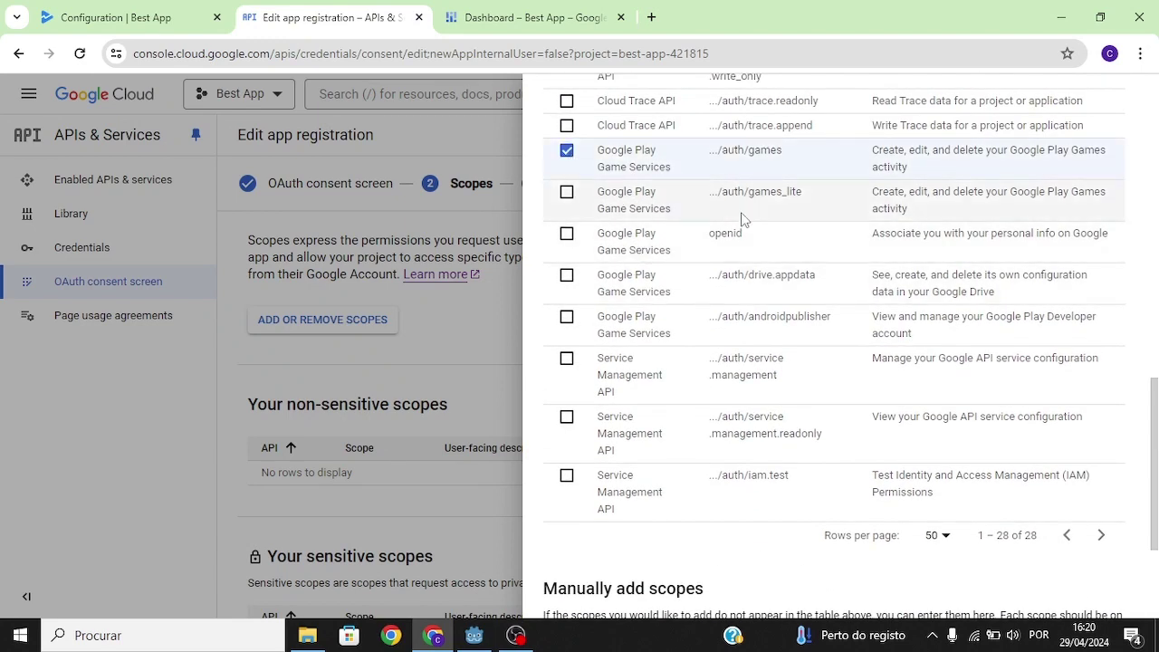
scroll(876, 251, "up", 1)
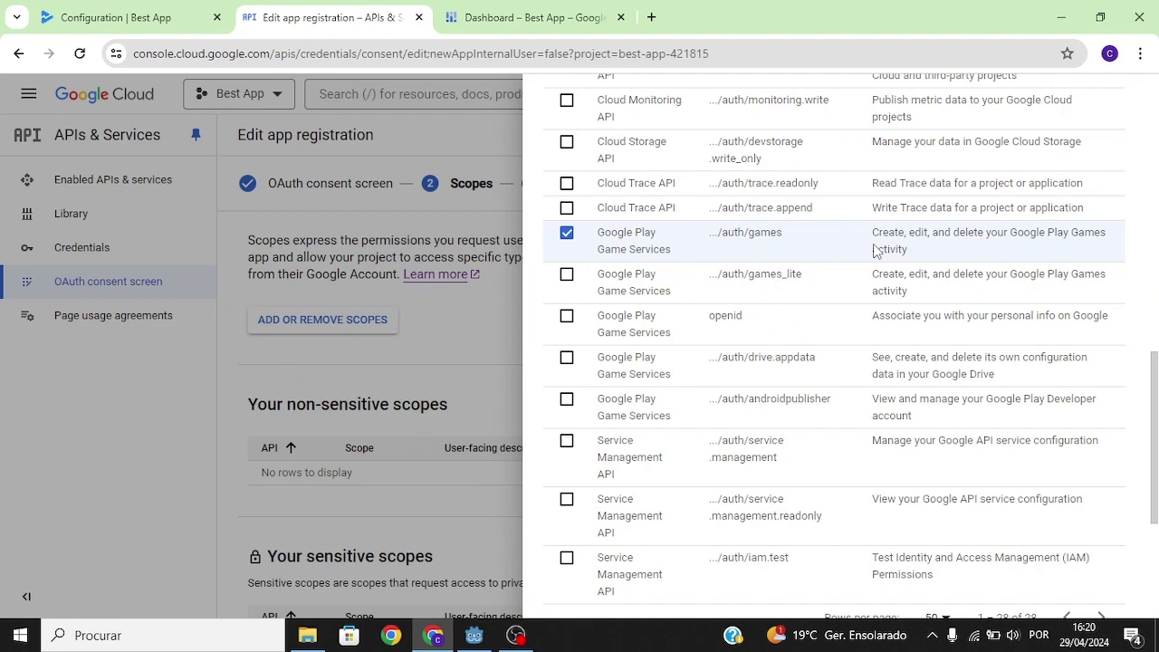
scroll(876, 251, "down", 3)
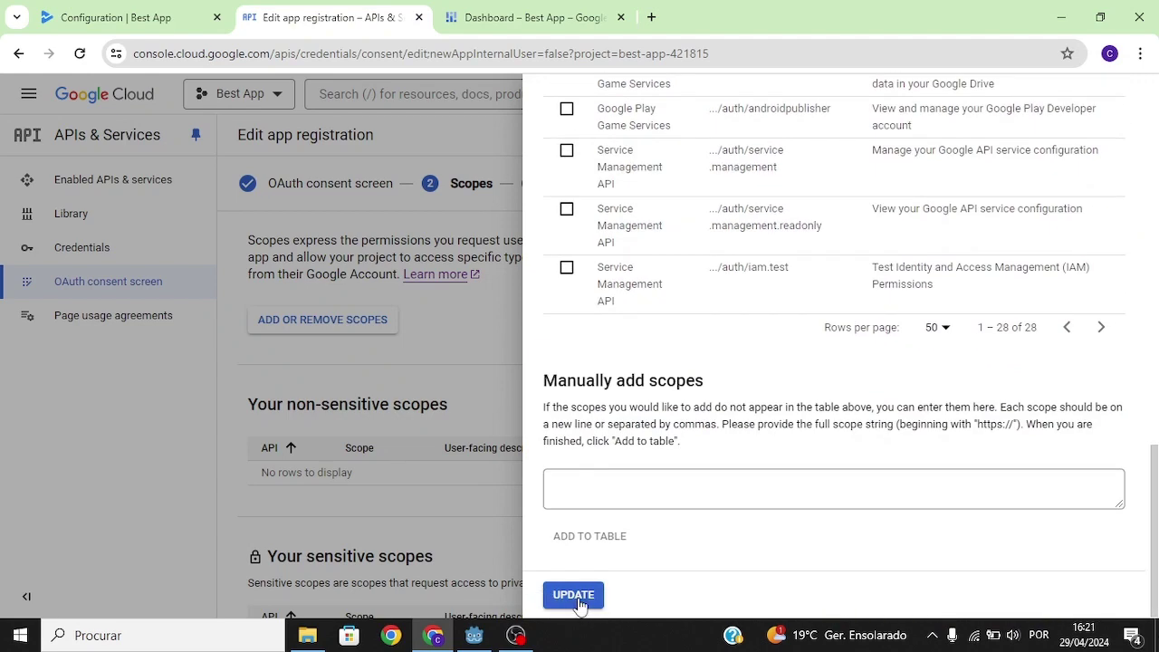
left_click(579, 602)
scroll(575, 588, "down", 4)
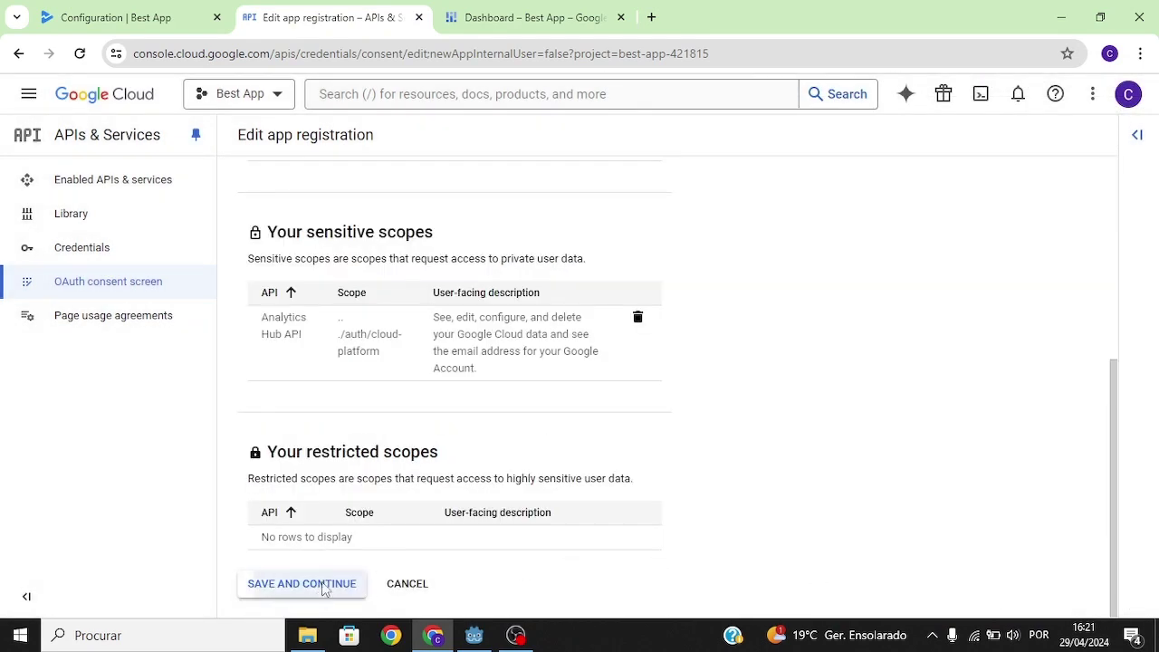
left_click(324, 585)
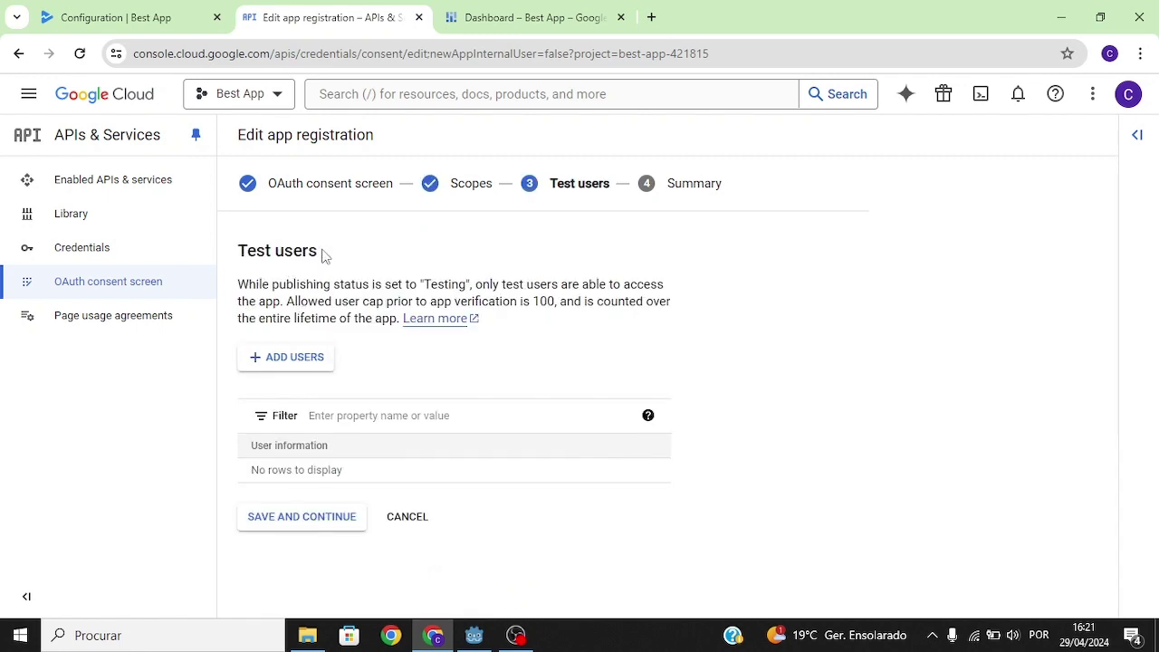
Read through the Test users heading and its explanation.
triple_click(324, 256)
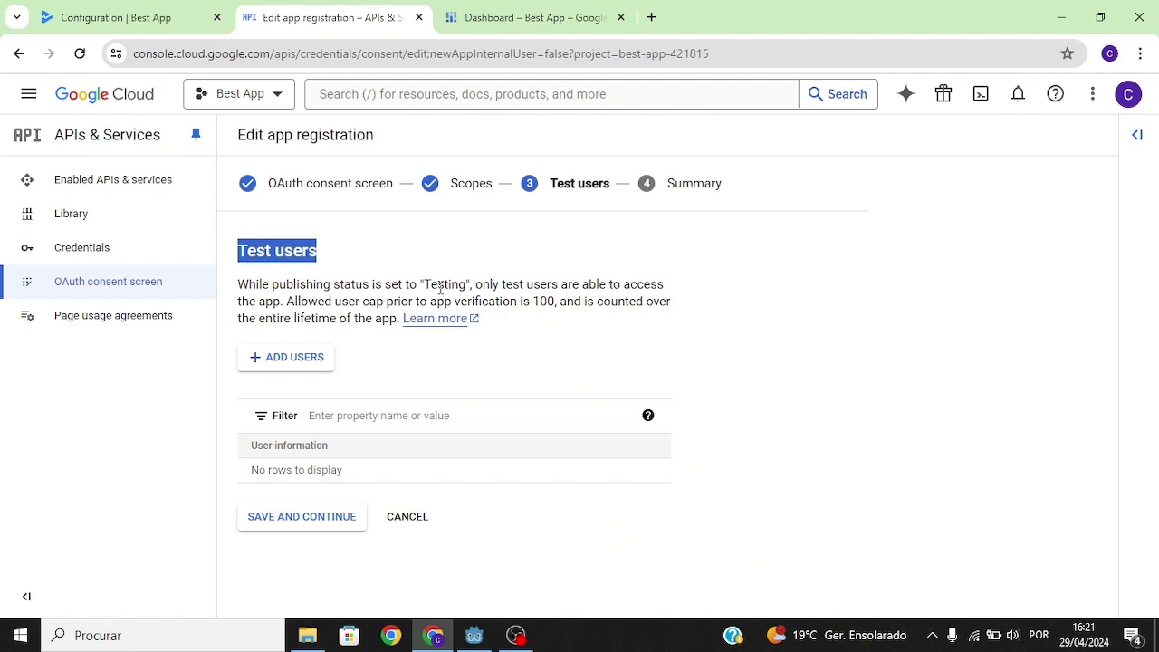
left_click_drag(503, 284, 387, 302)
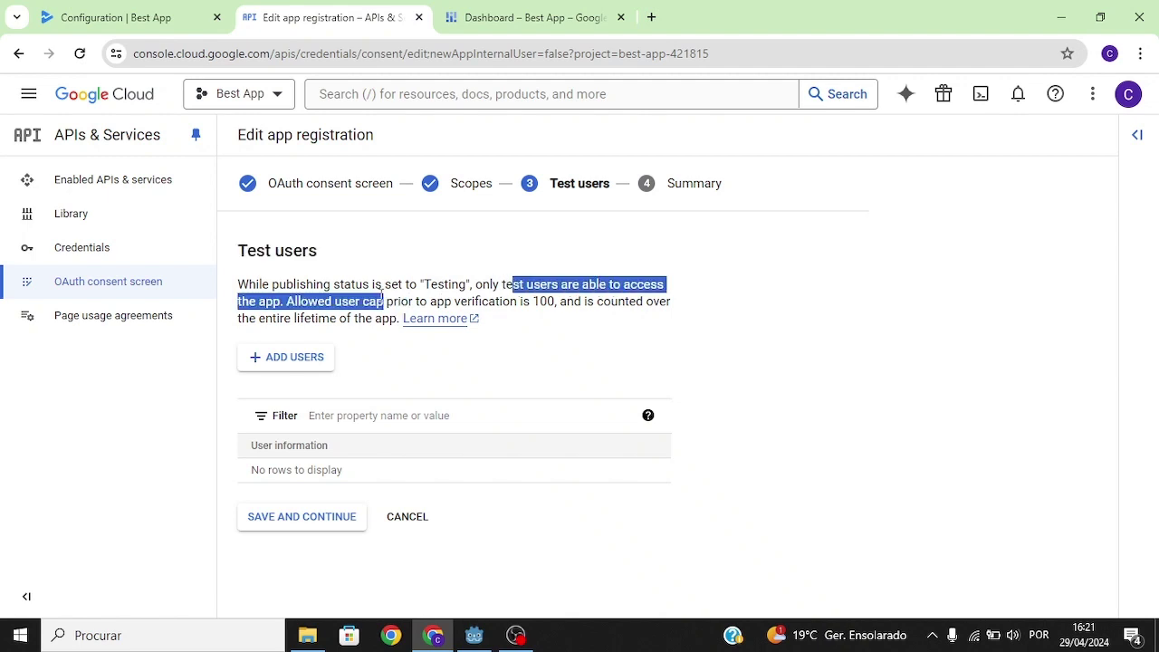
left_click_drag(241, 229, 440, 352)
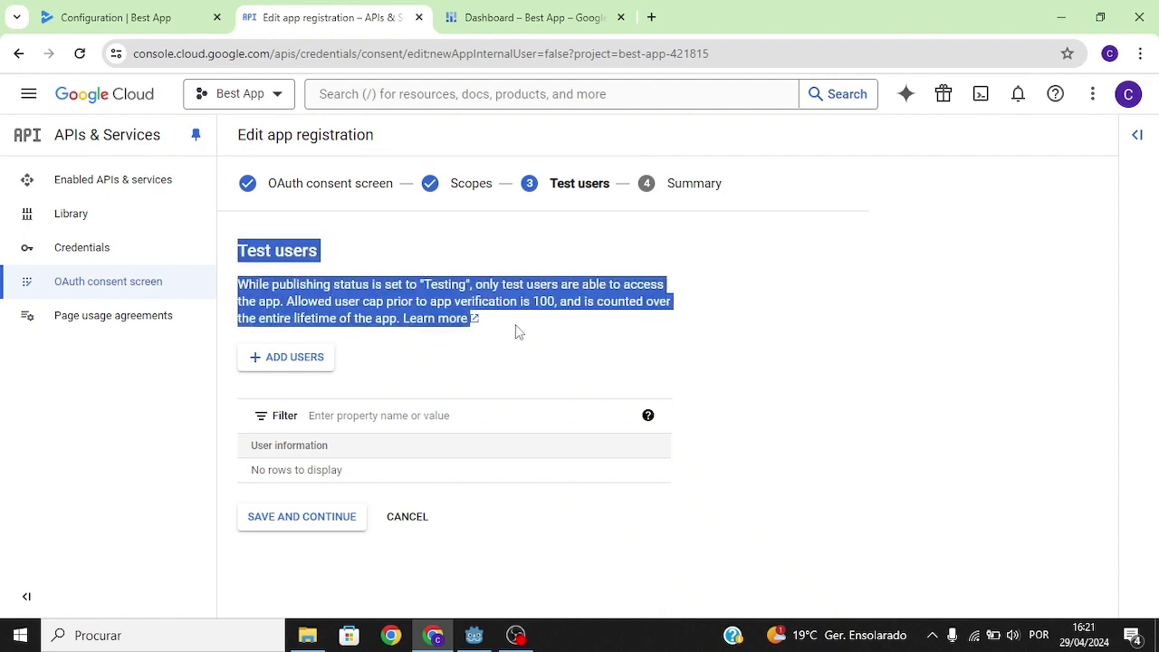
left_click(576, 302)
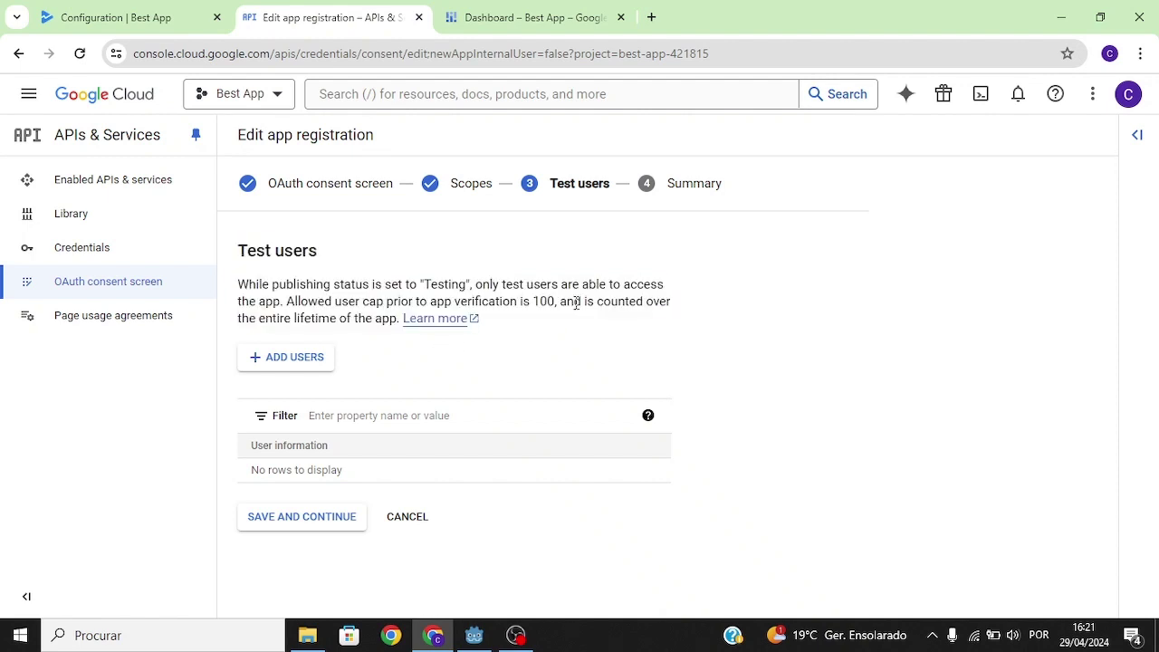
Add the tester's e-mail as a test user, then finish the summary and return to the dashboard.
left_click(308, 358)
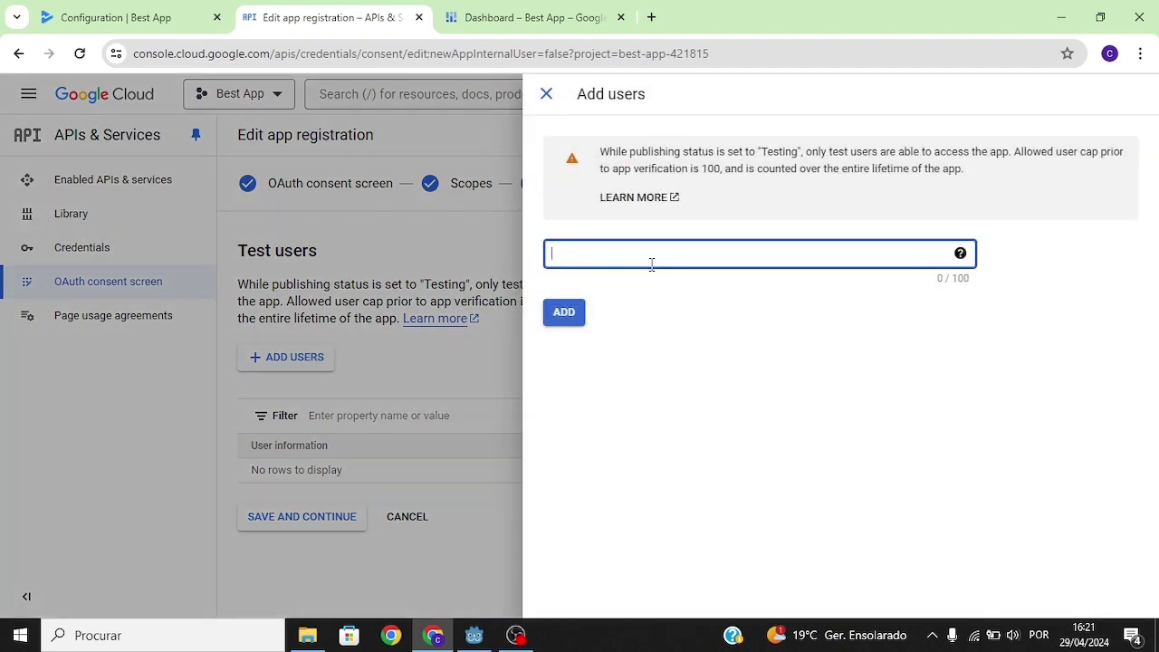
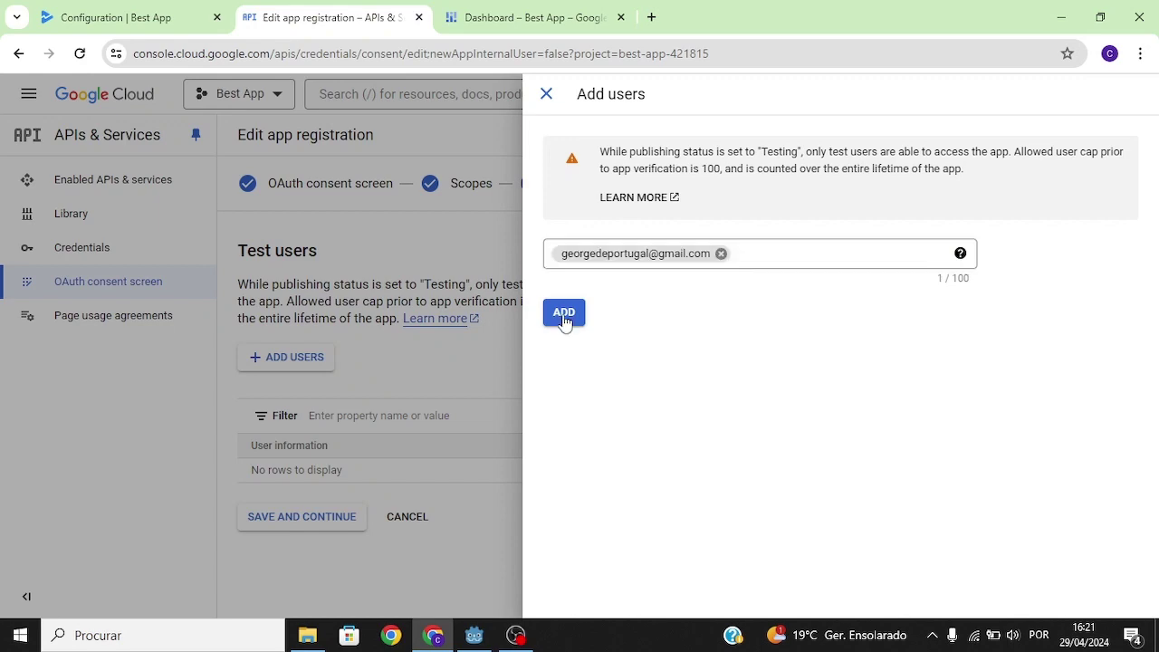
left_click(563, 317)
left_click(303, 518)
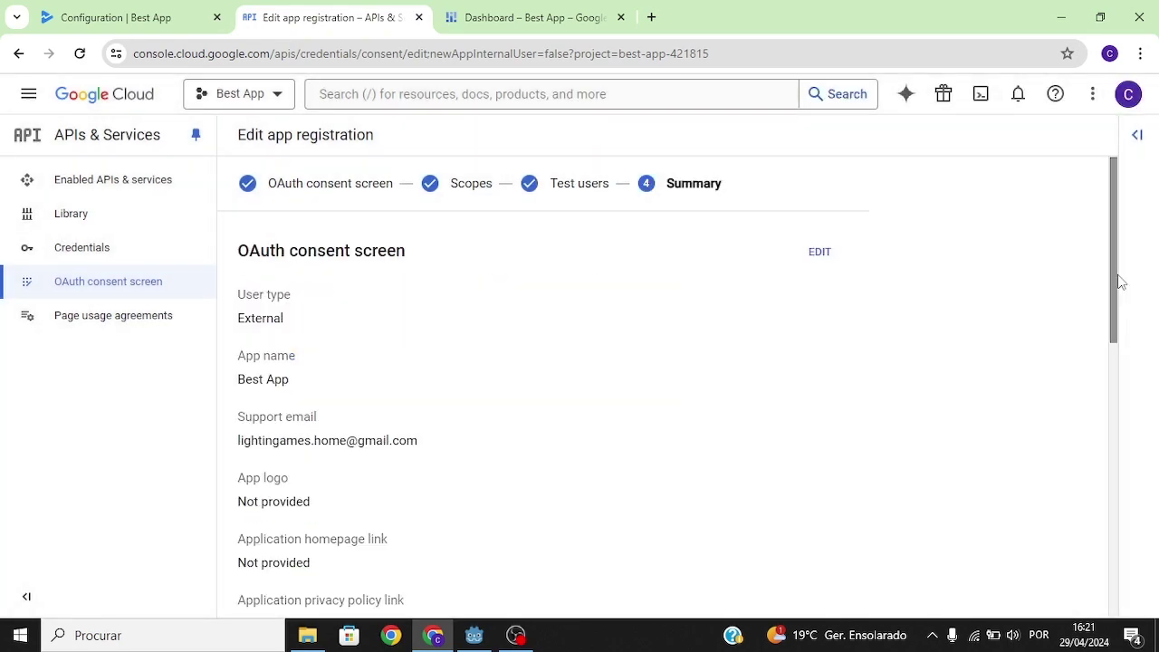
left_click_drag(1117, 284, 1132, 564)
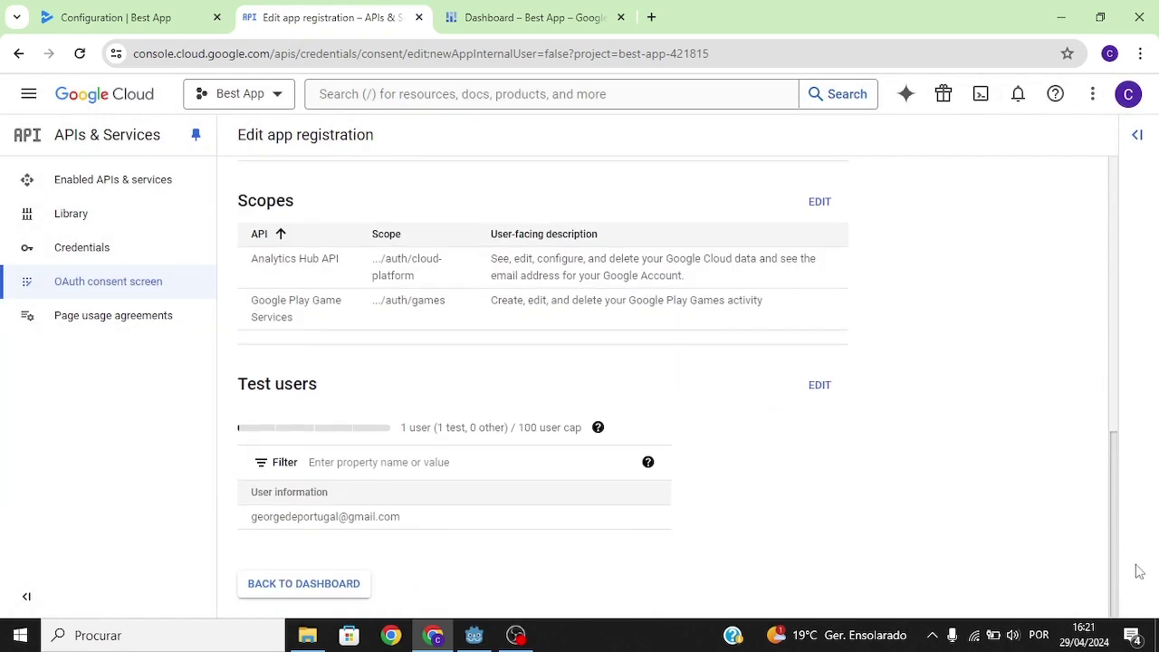
left_click(302, 582)
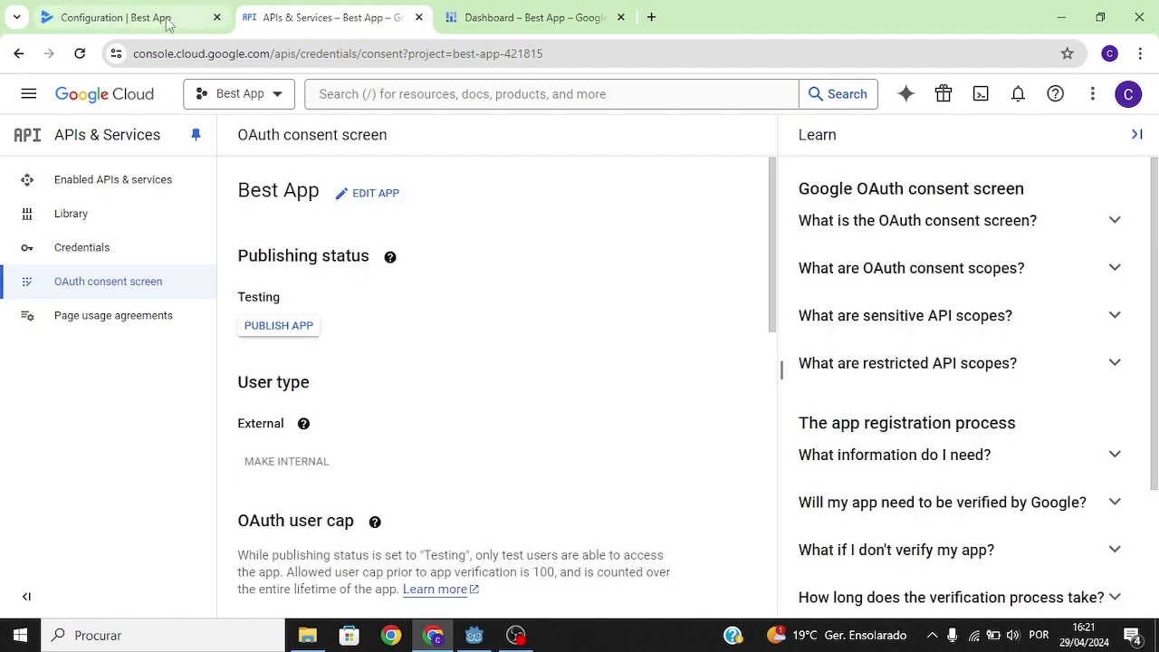
left_click(116, 11)
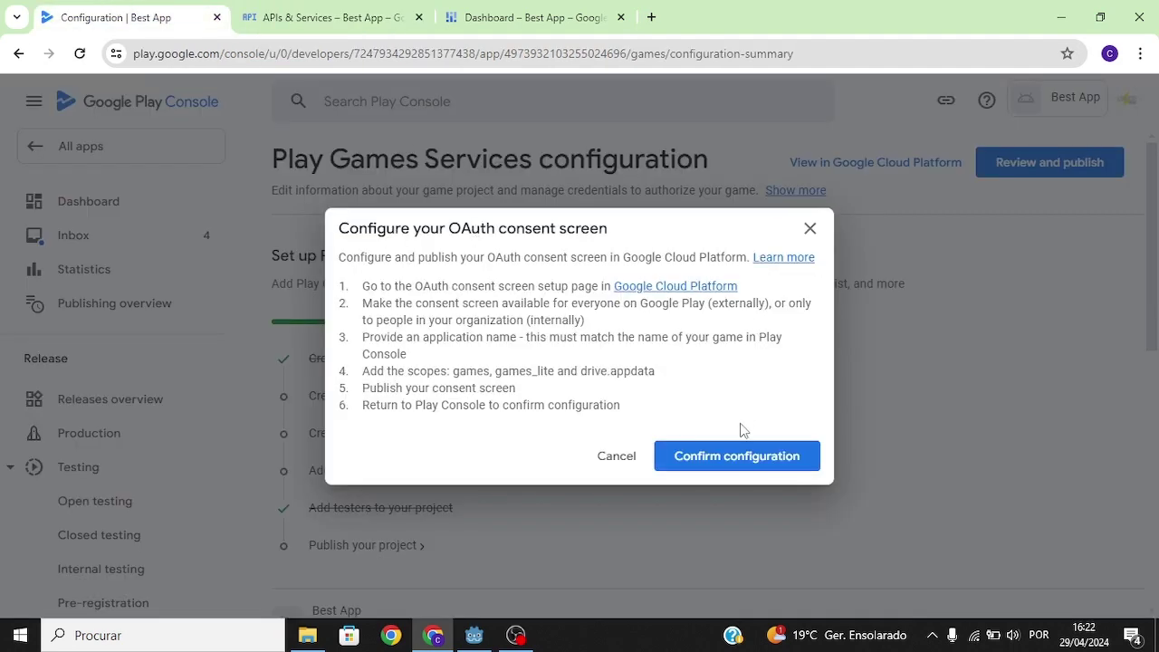
Confirm the OAuth consent configuration in Play Console and start adding a credential.
left_click(731, 457)
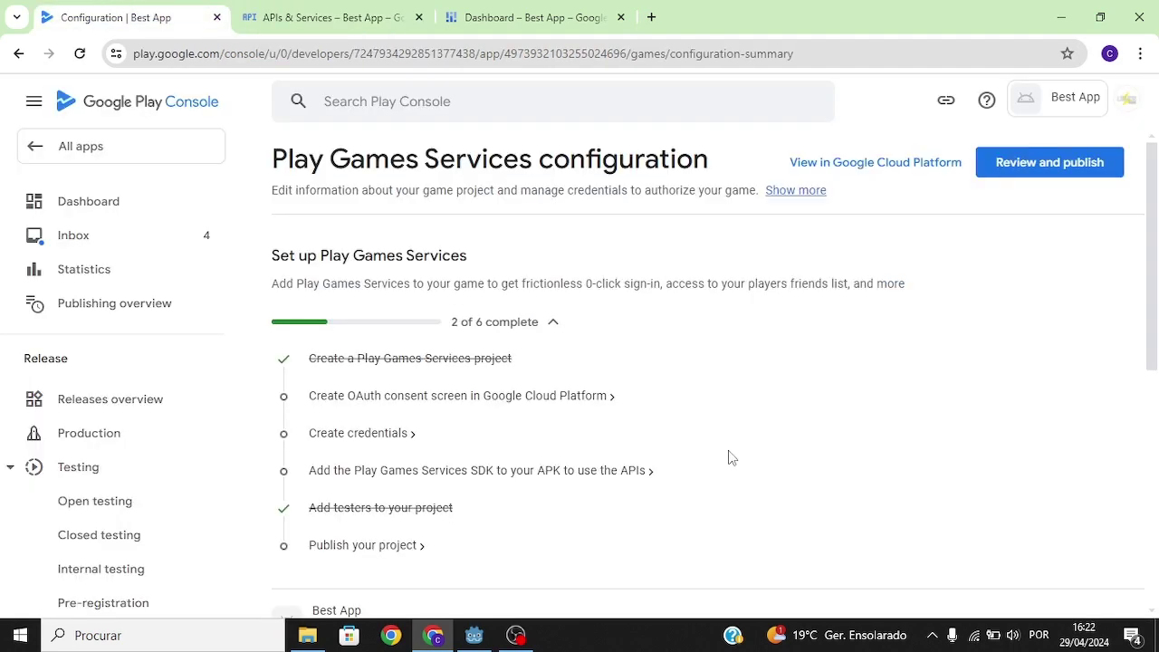
left_click(376, 433)
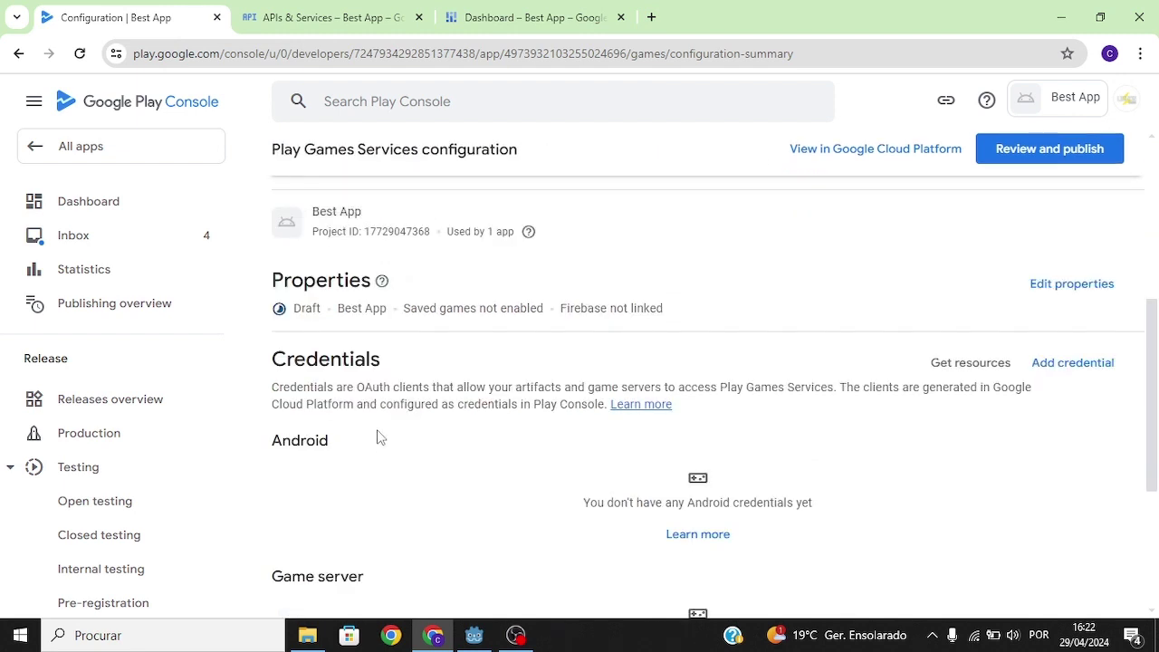
scroll(860, 380, "down", 1)
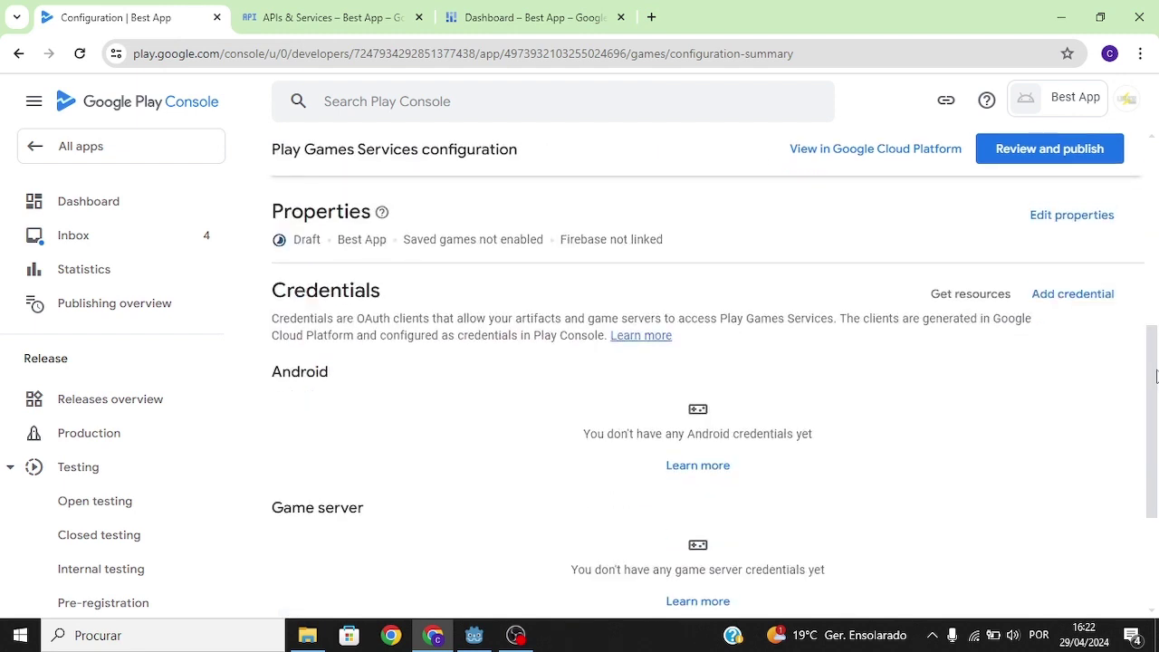
left_click(1080, 319)
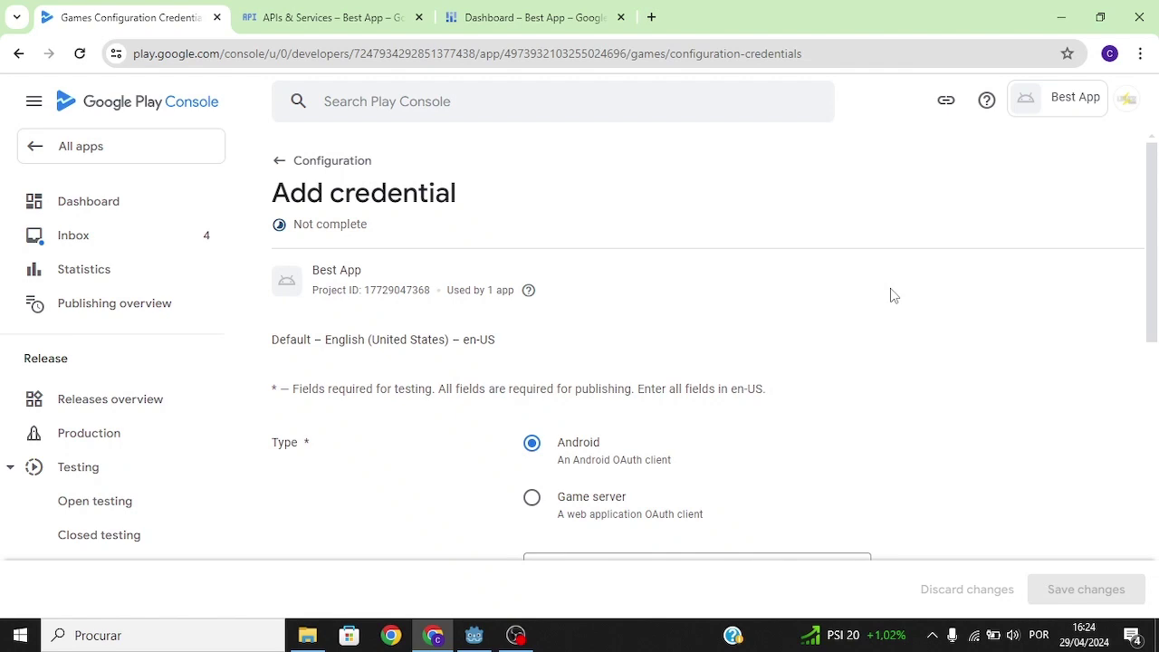
Get the Android OAuth client instructions (type Android, name Best App) and follow the Create OAuth Client ID link.
scroll(1150, 335, "down", 2)
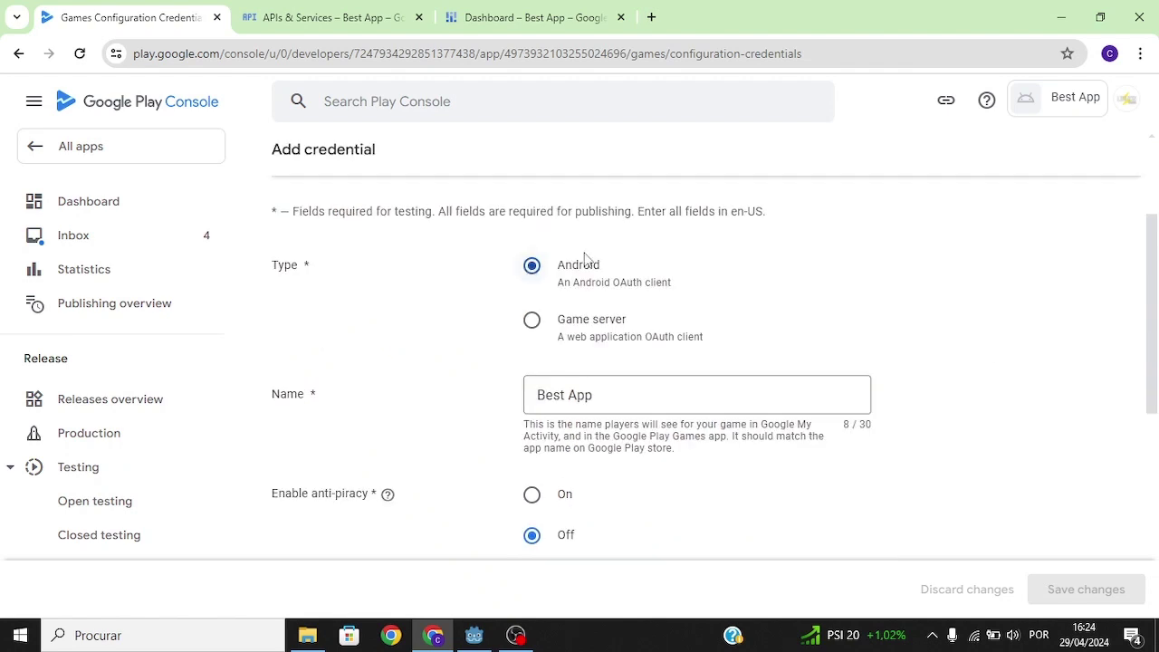
scroll(894, 362, "down", 2)
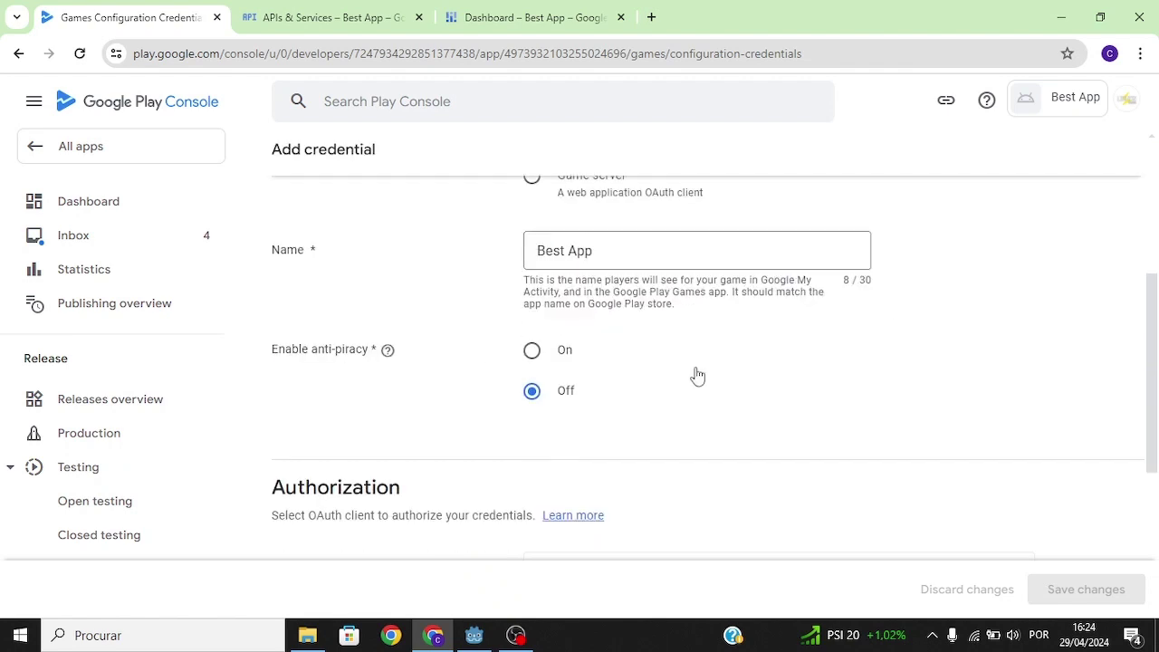
mouse_move(396, 353)
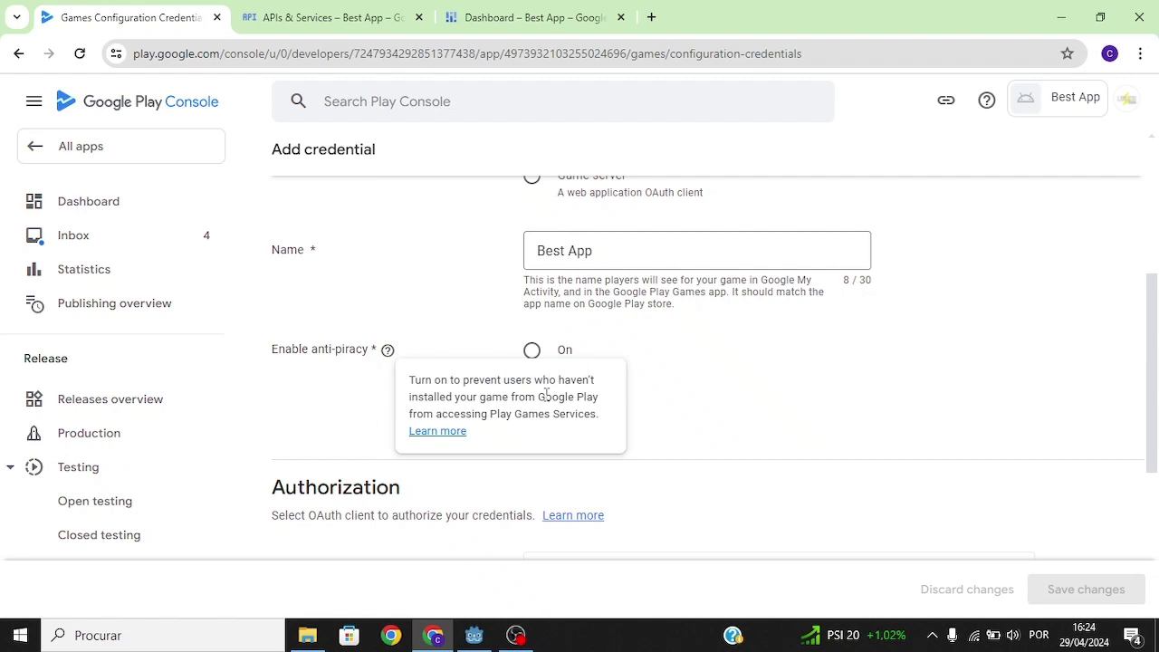
scroll(546, 393, "down", 3)
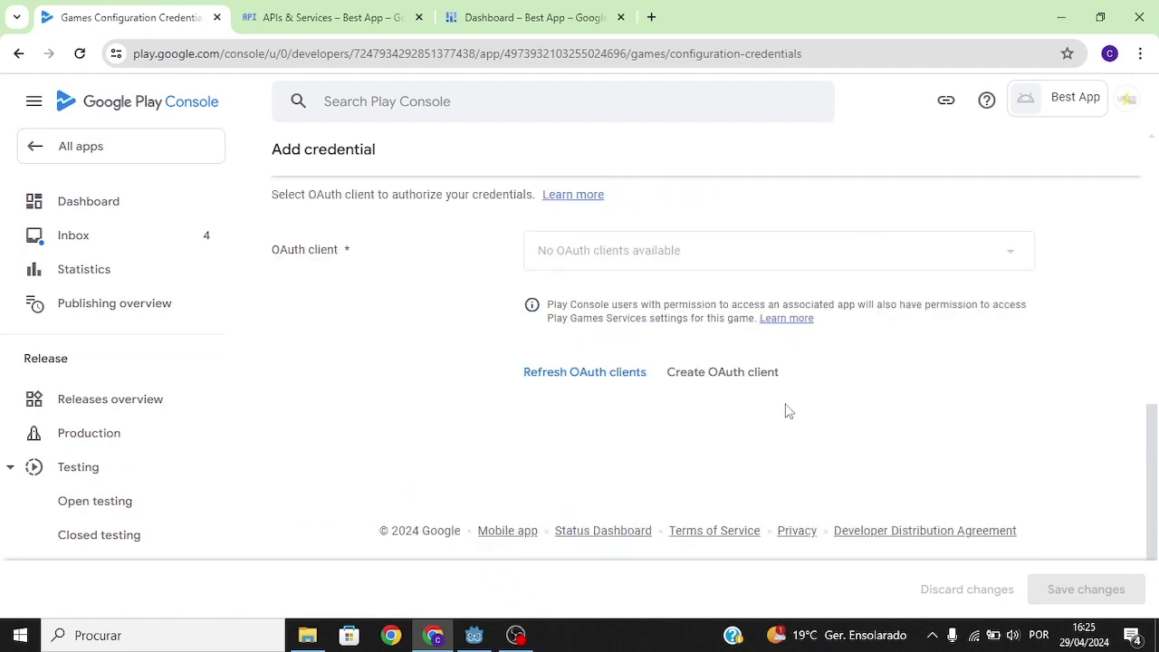
left_click(734, 384)
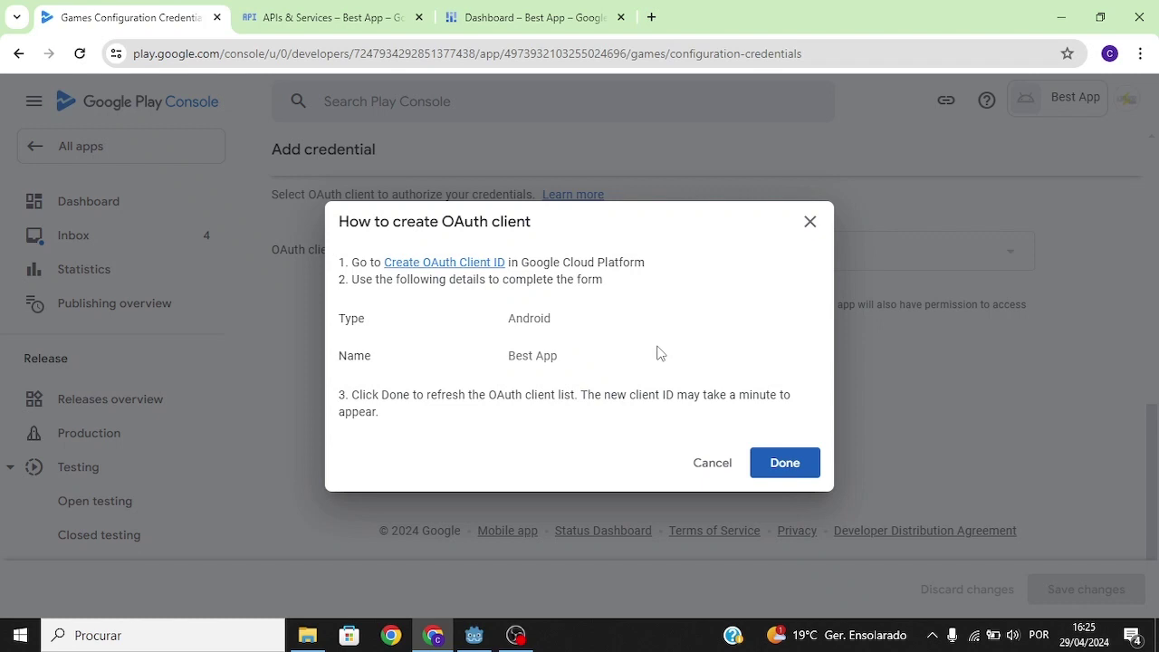
left_click(448, 263)
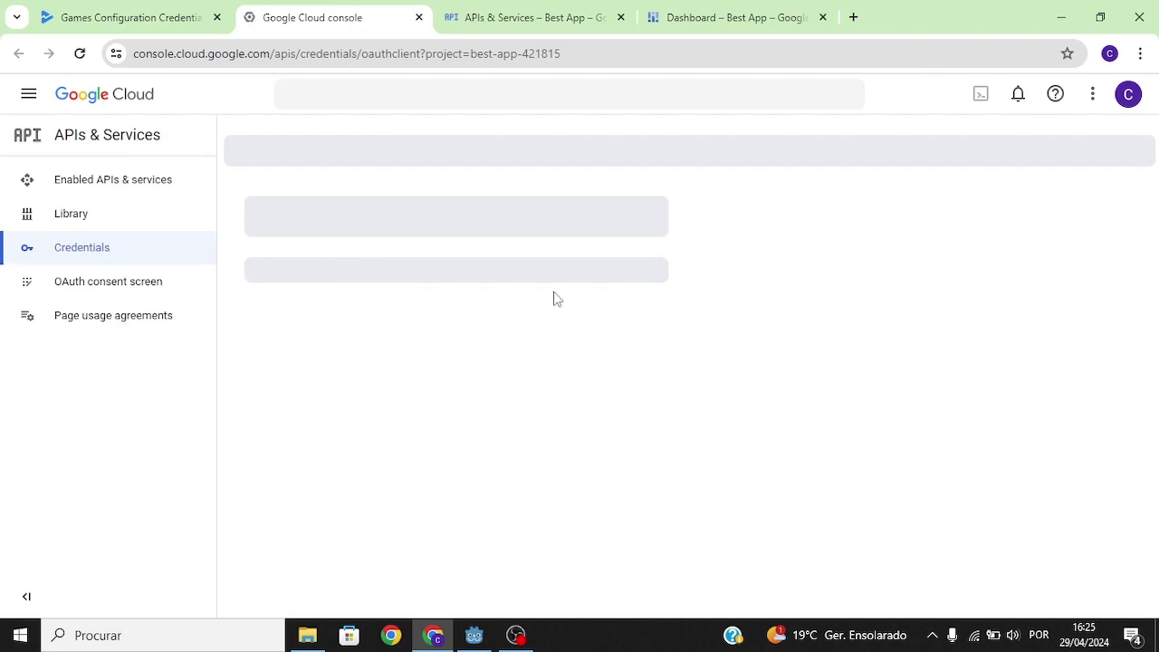
Make an Android OAuth client named 'Debug client' with package name lightingames.bestapp from Godot's export settings.
left_click(414, 301)
left_click_drag(445, 314, 241, 311)
type("De")
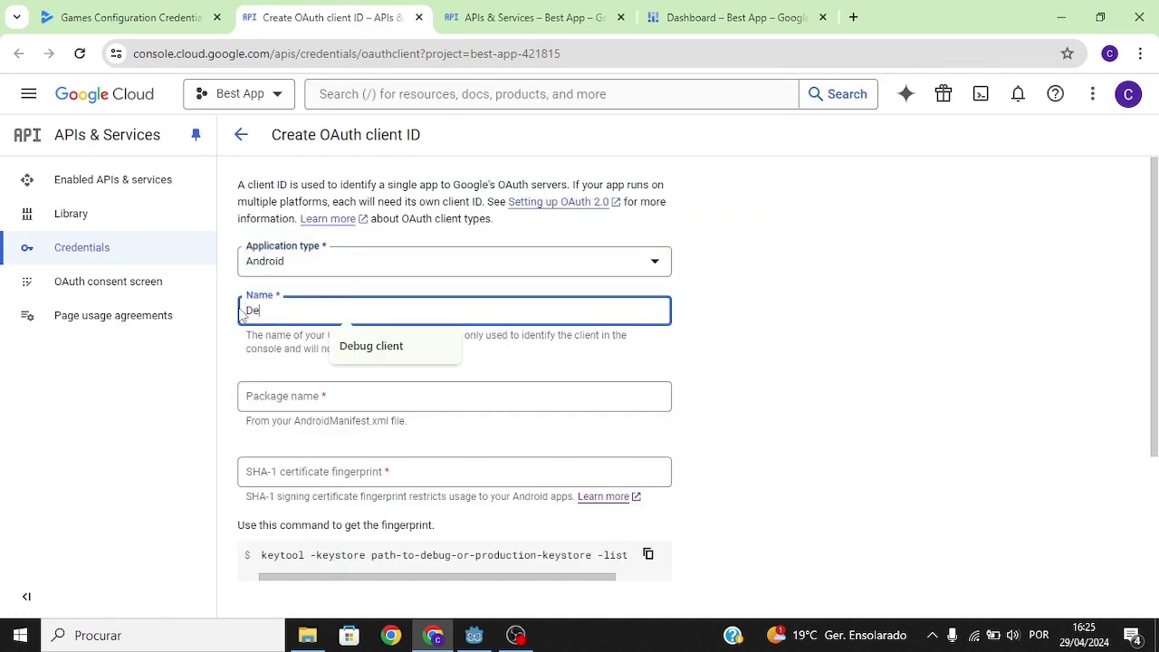
type("bug client")
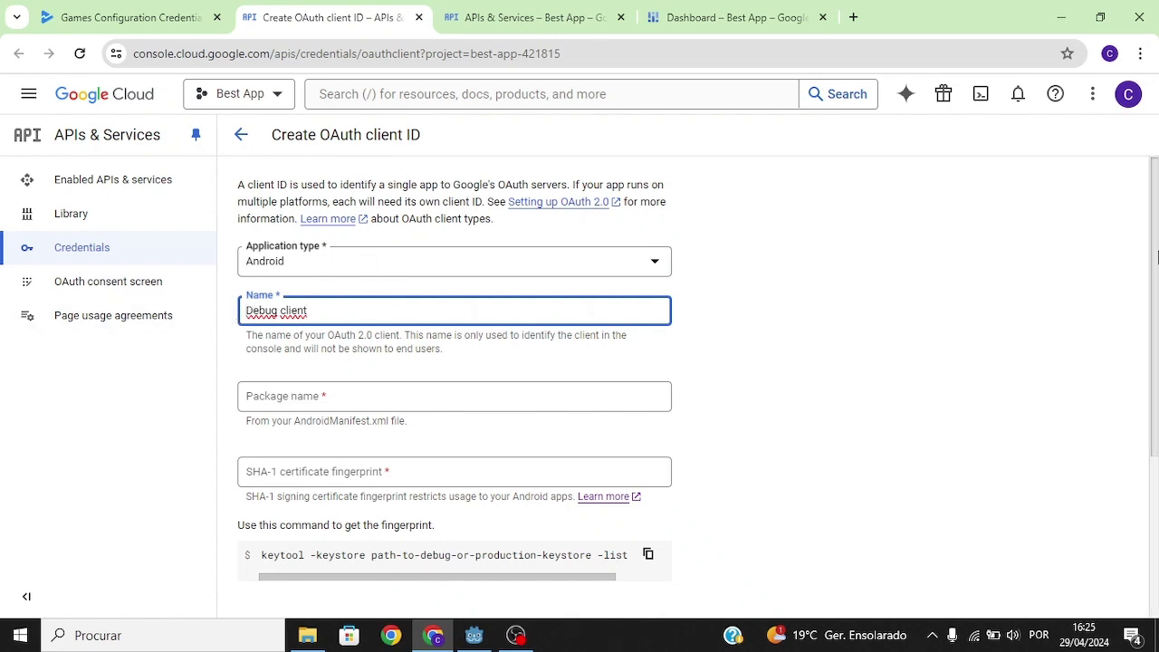
scroll(1156, 258, "down", 1)
left_click(390, 334)
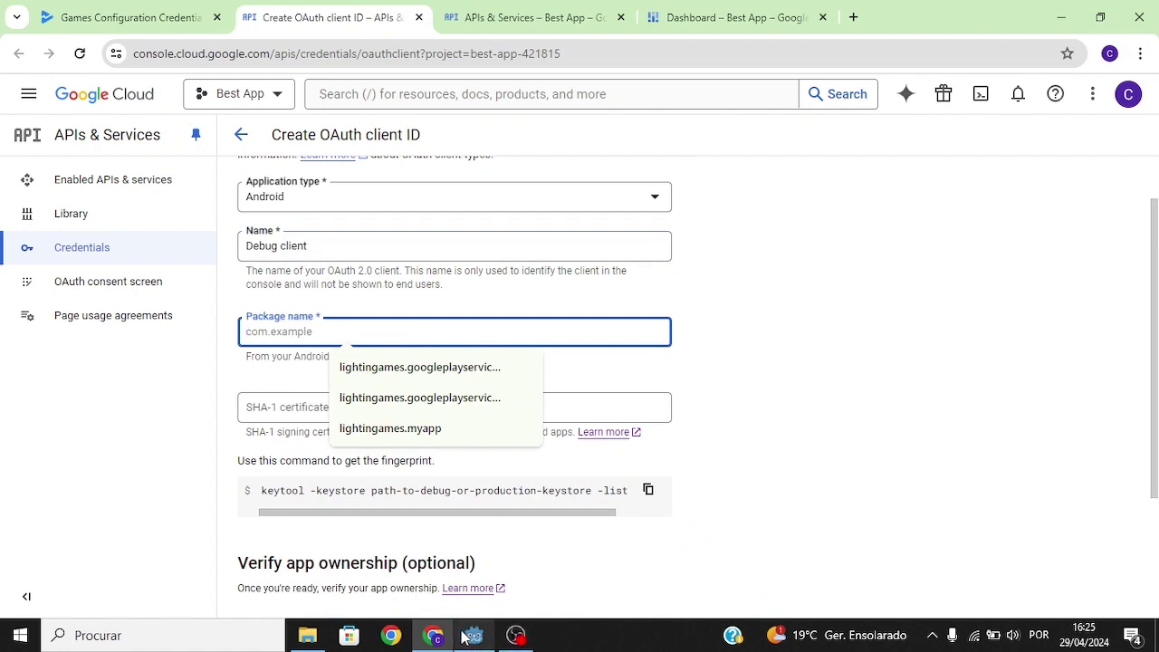
left_click(469, 636)
left_click(58, 35)
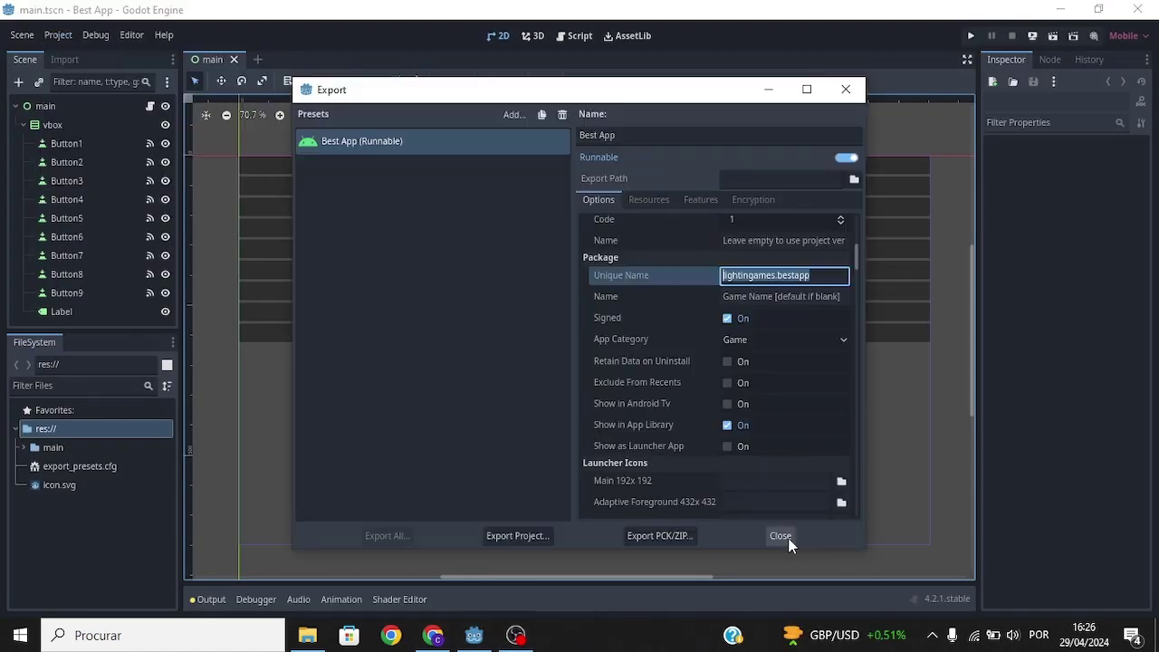
left_click(784, 541)
left_click(433, 634)
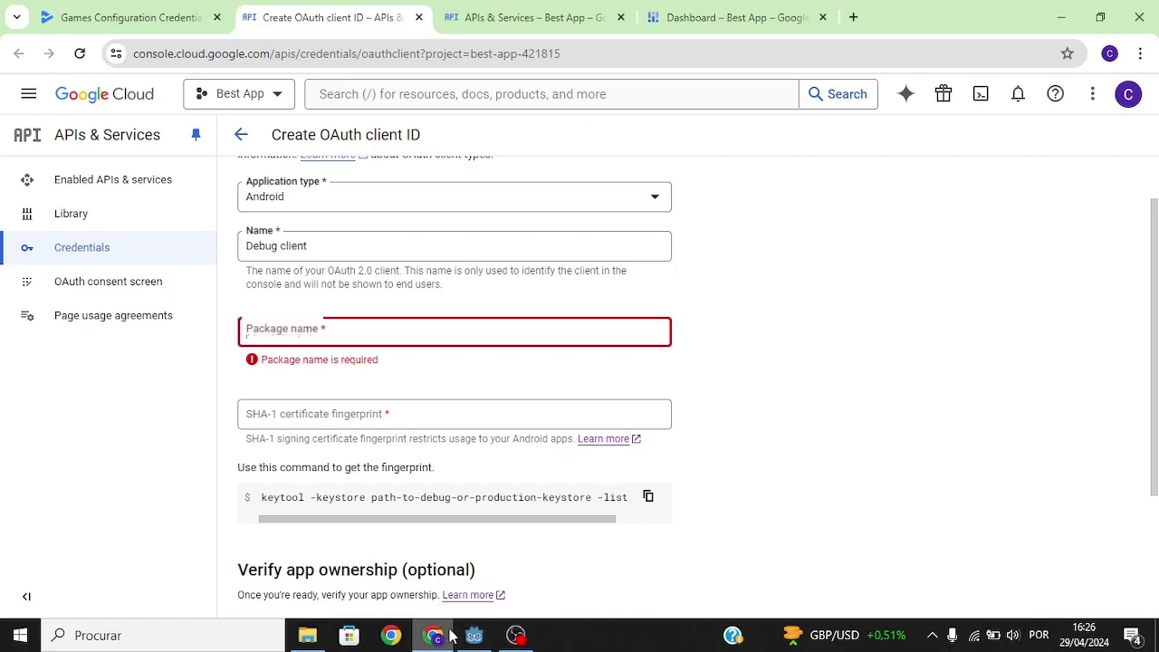
type("lightingames.bestapp")
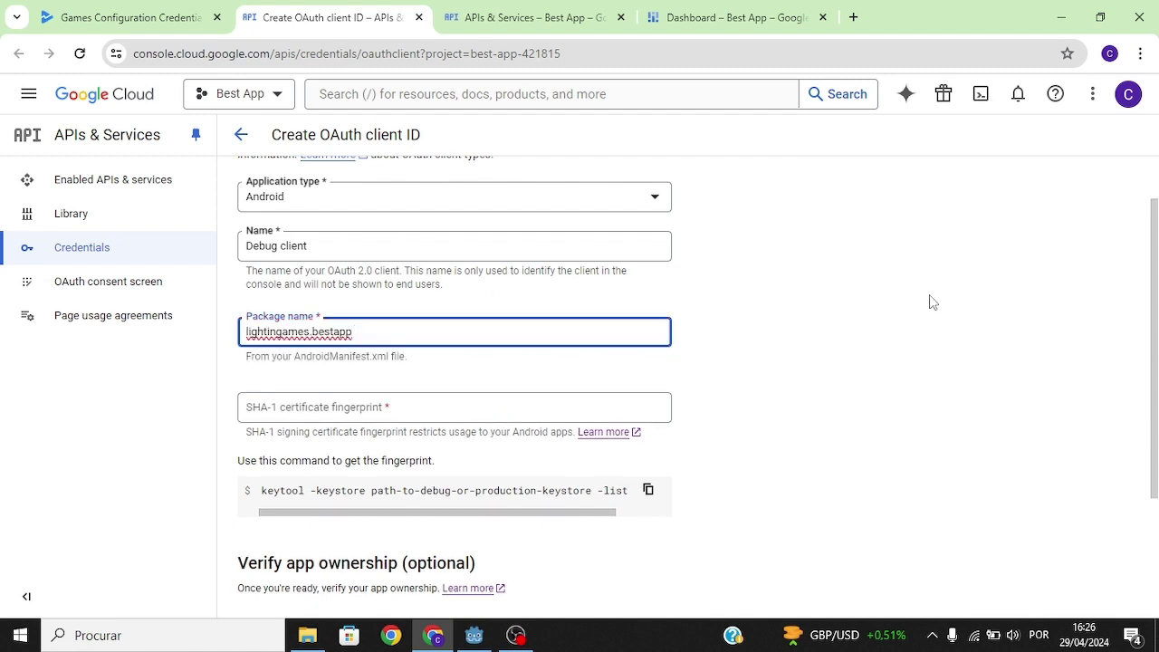
Copy the suggested keytool command for the SHA-1 certificate fingerprint.
scroll(674, 362, "down", 1)
left_click(556, 350)
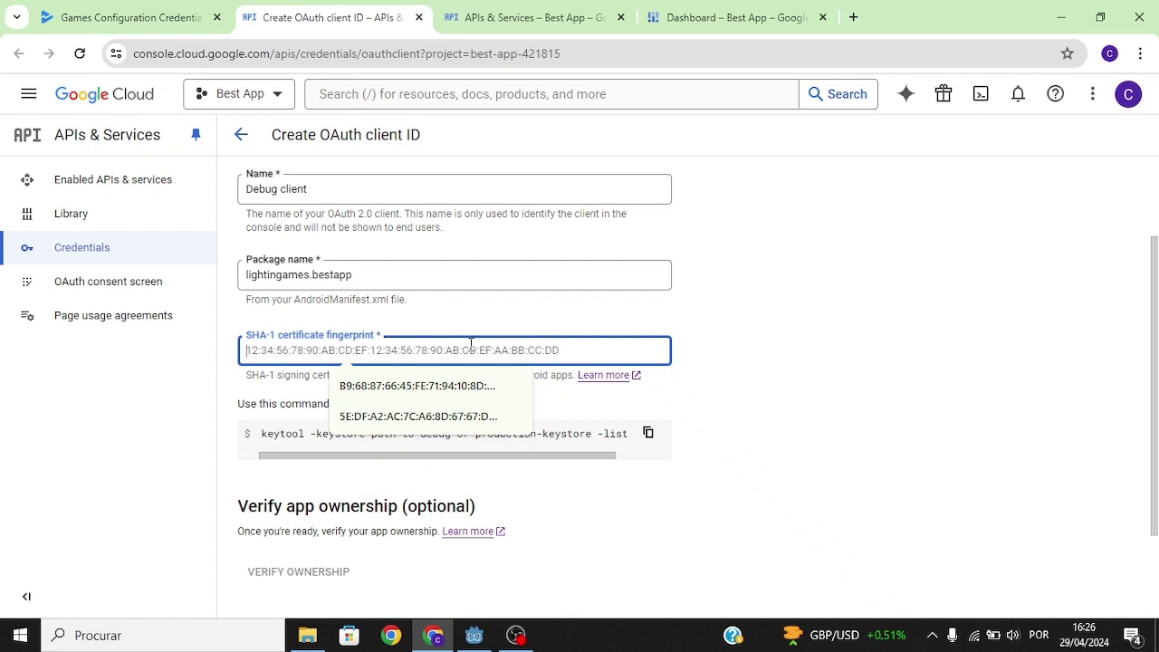
left_click(732, 336)
left_click(526, 348)
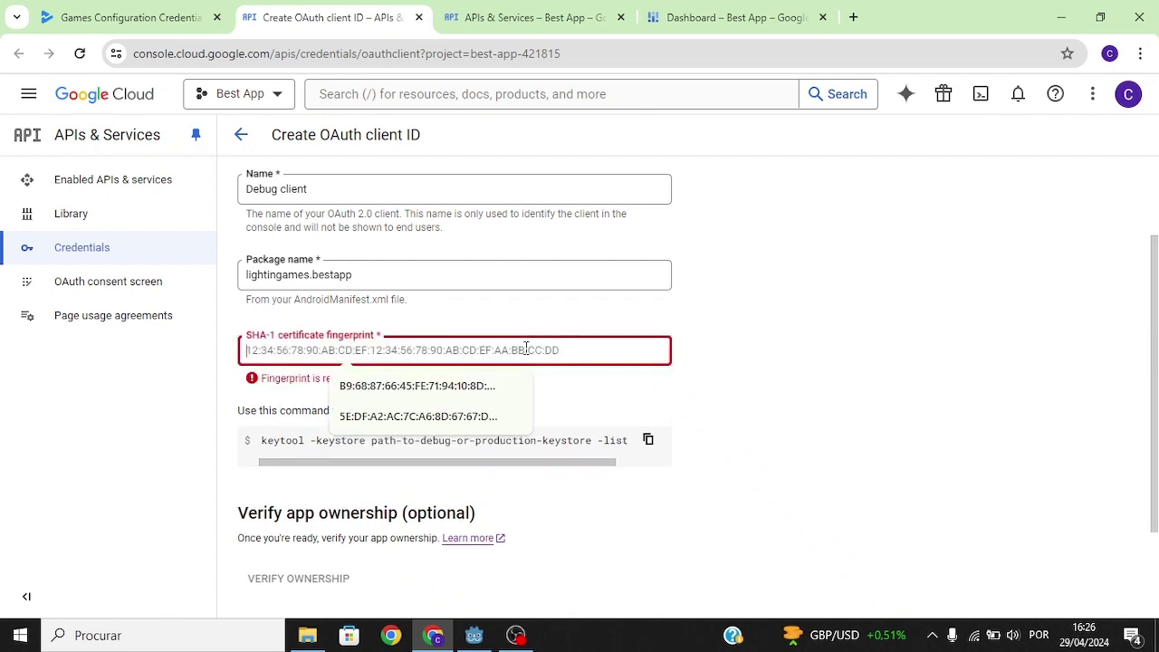
left_click(781, 351)
left_click(648, 441)
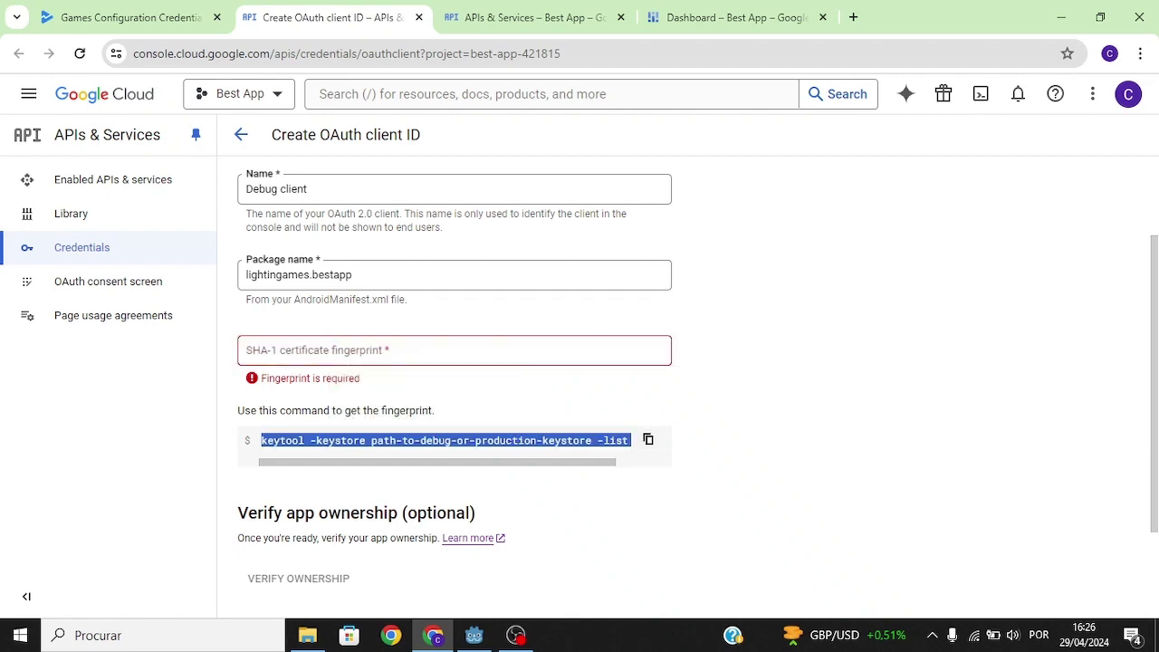
left_click(307, 634)
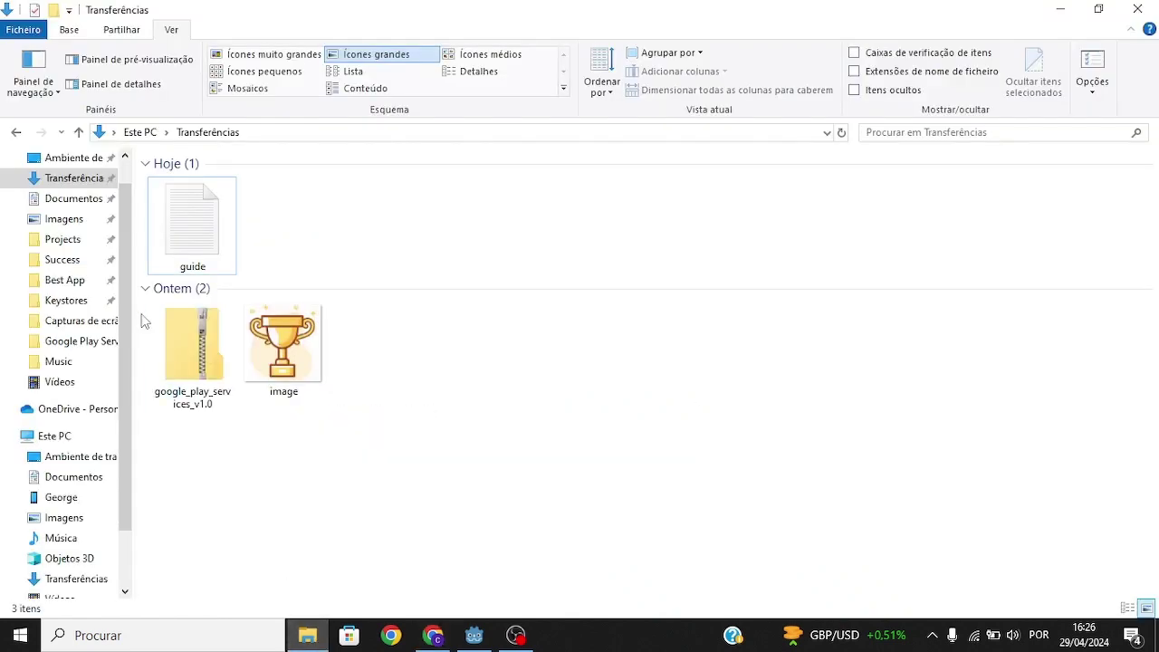
Launch a command prompt in C:\Godot\Keystores via cmd in the Keystores folder's address bar.
left_click(66, 300)
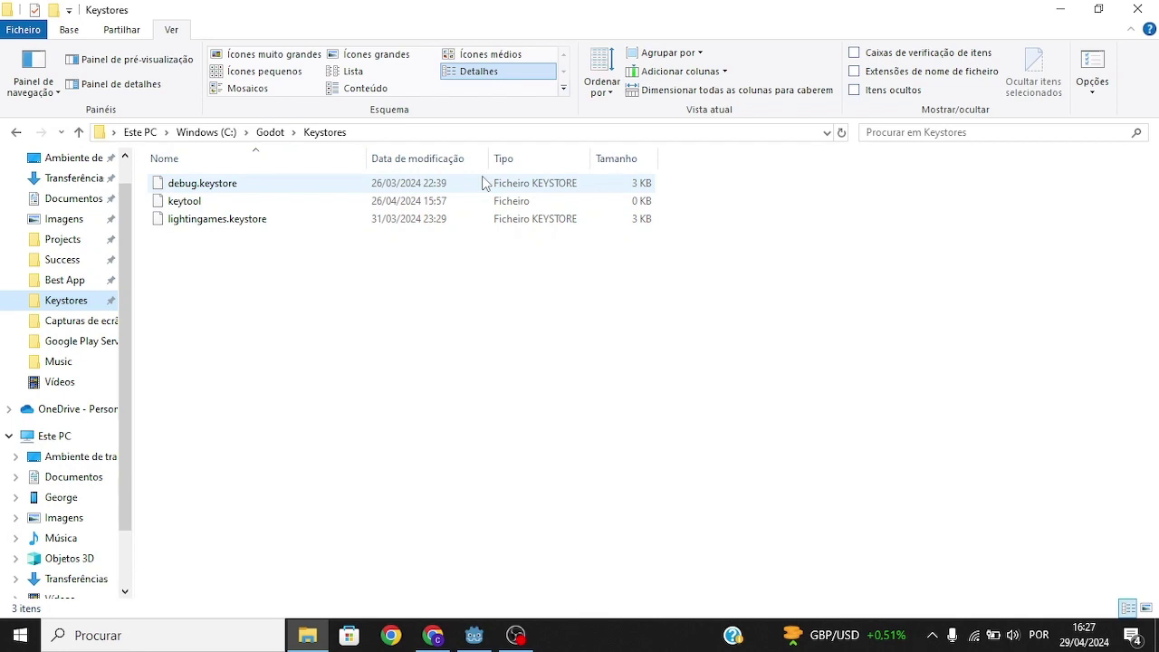
left_click(429, 134)
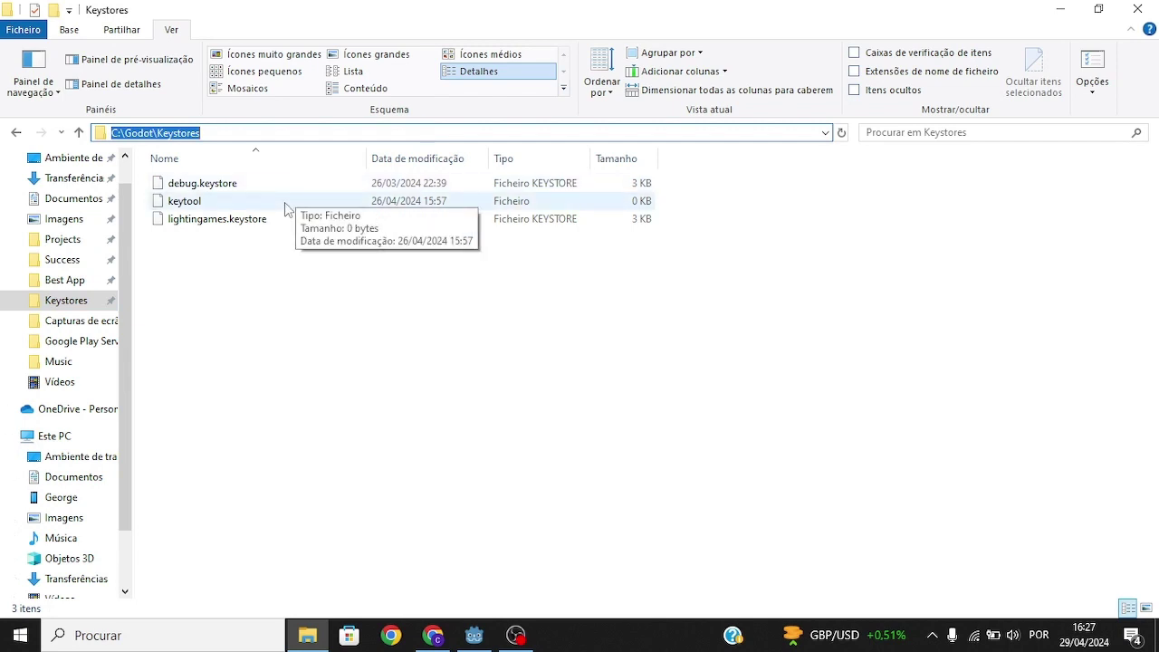
type("cmd")
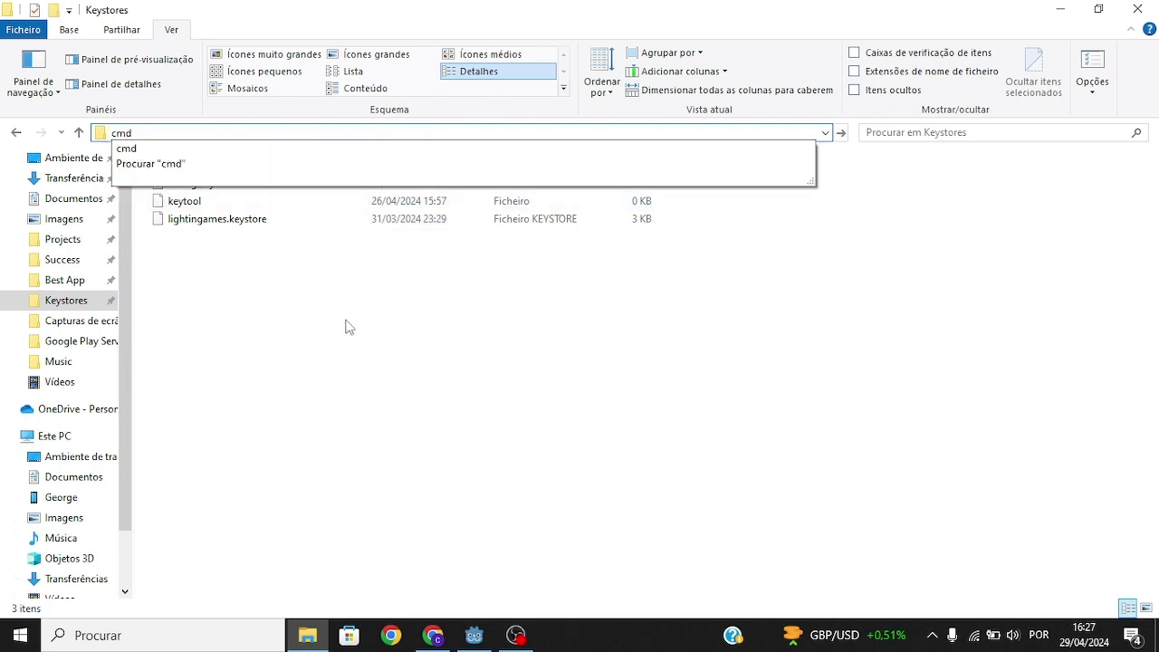
key("Return")
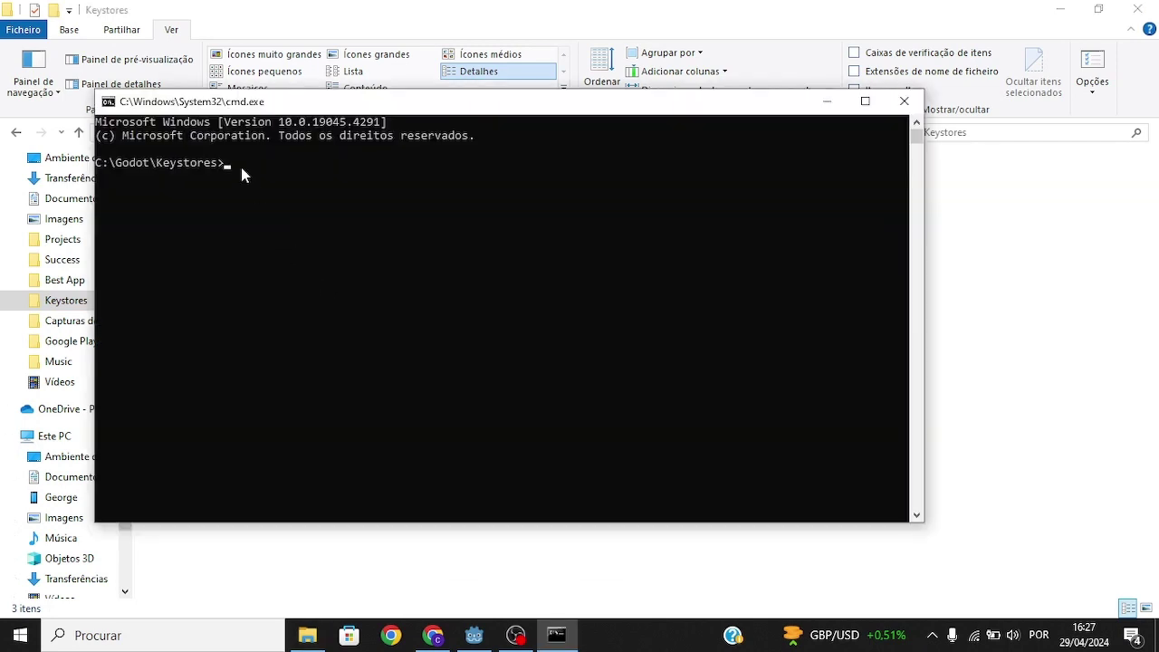
Run the keytool command on debug.keystore and copy its SHA1 fingerprint for the OAuth form.
right_click(242, 168)
key("ctrl+Left")
key("ctrl+Left")
key("ctrl+BackSpace")
type("debug.")
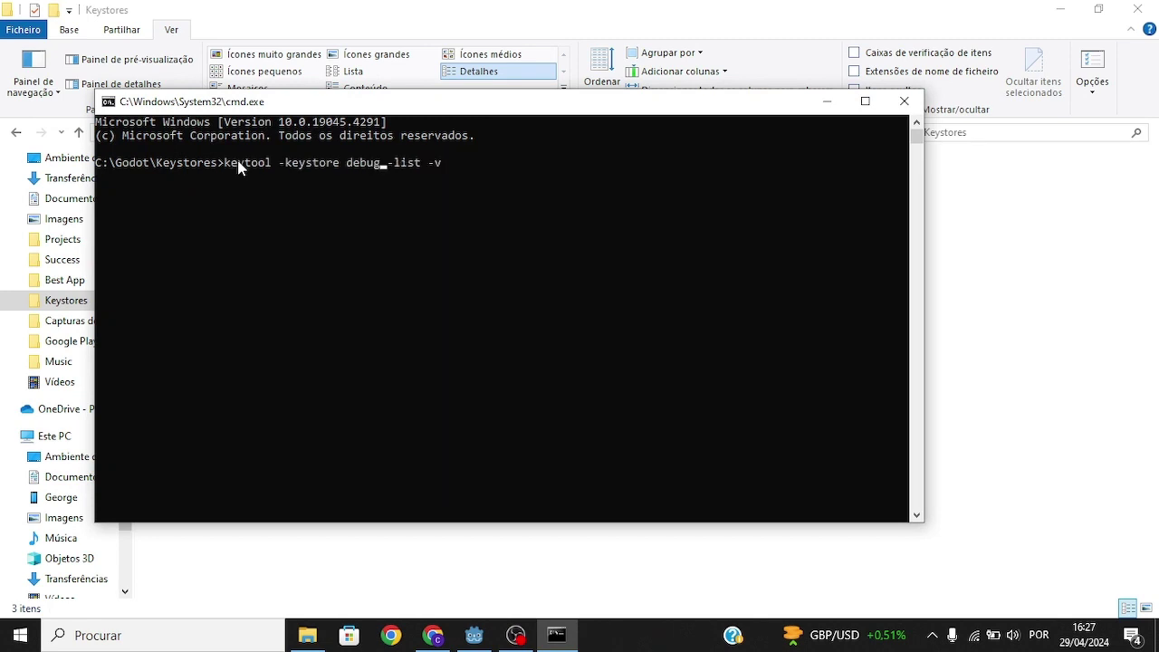
type("keystore")
key("Return")
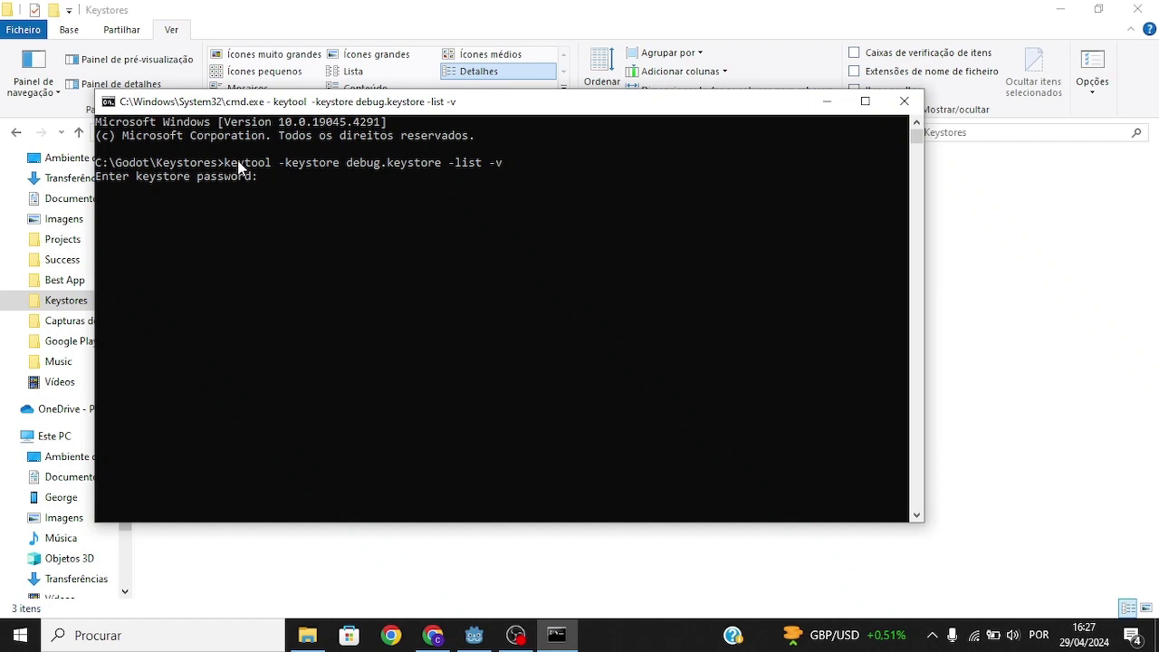
key("Return")
left_click_drag(198, 204, 598, 210)
key("ctrl+c")
key("alt+Tab")
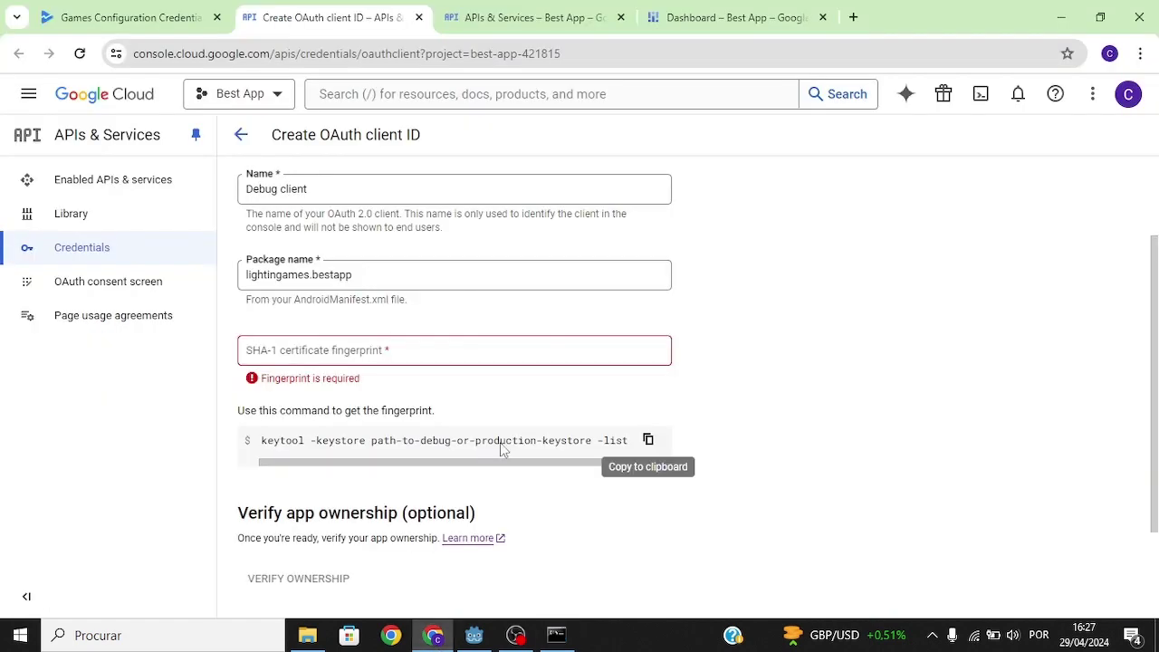
Paste the debug SHA-1 fingerprint and create the Debug client Android OAuth client.
left_click(443, 353)
key("ctrl+v")
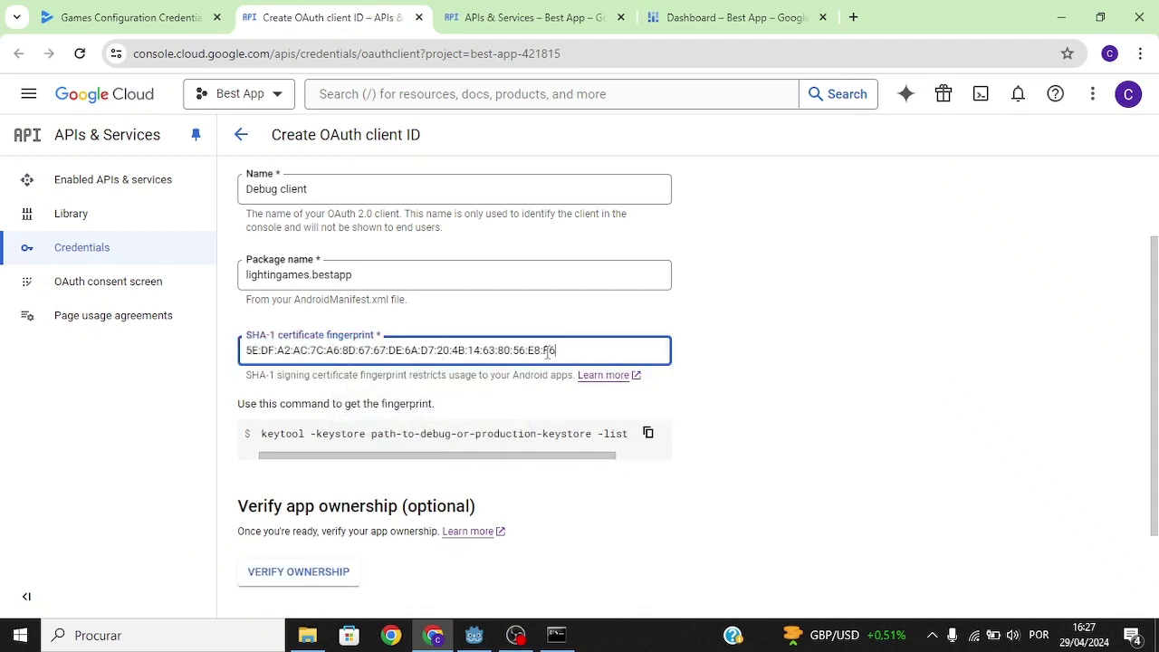
scroll(272, 472, "down", 2)
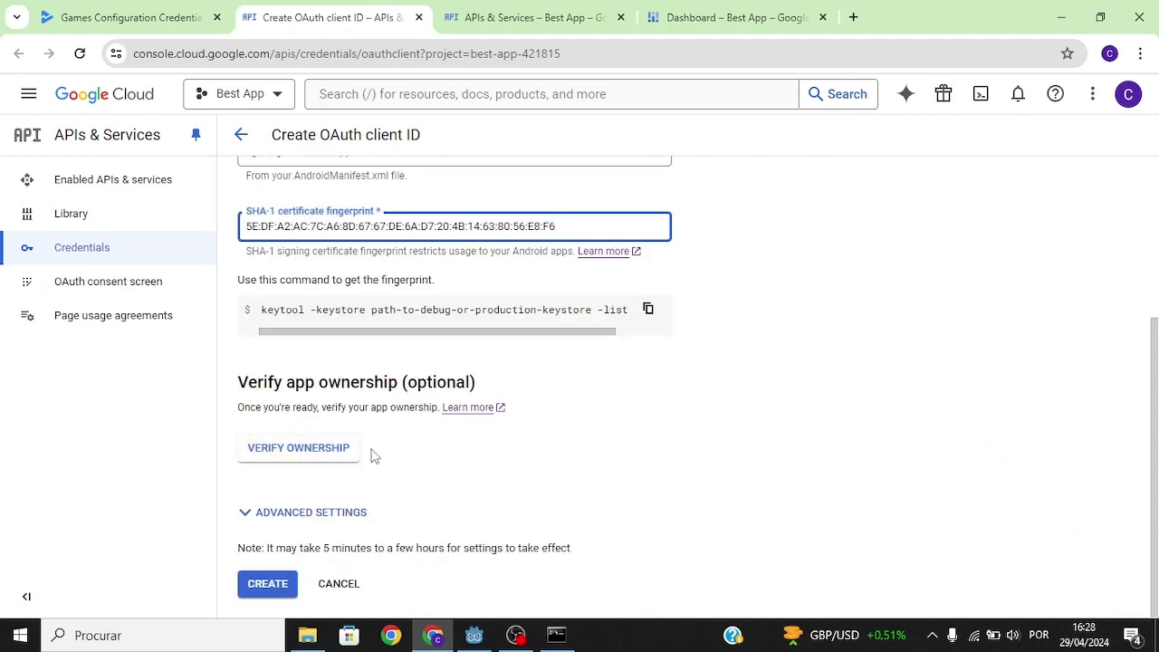
left_click(267, 583)
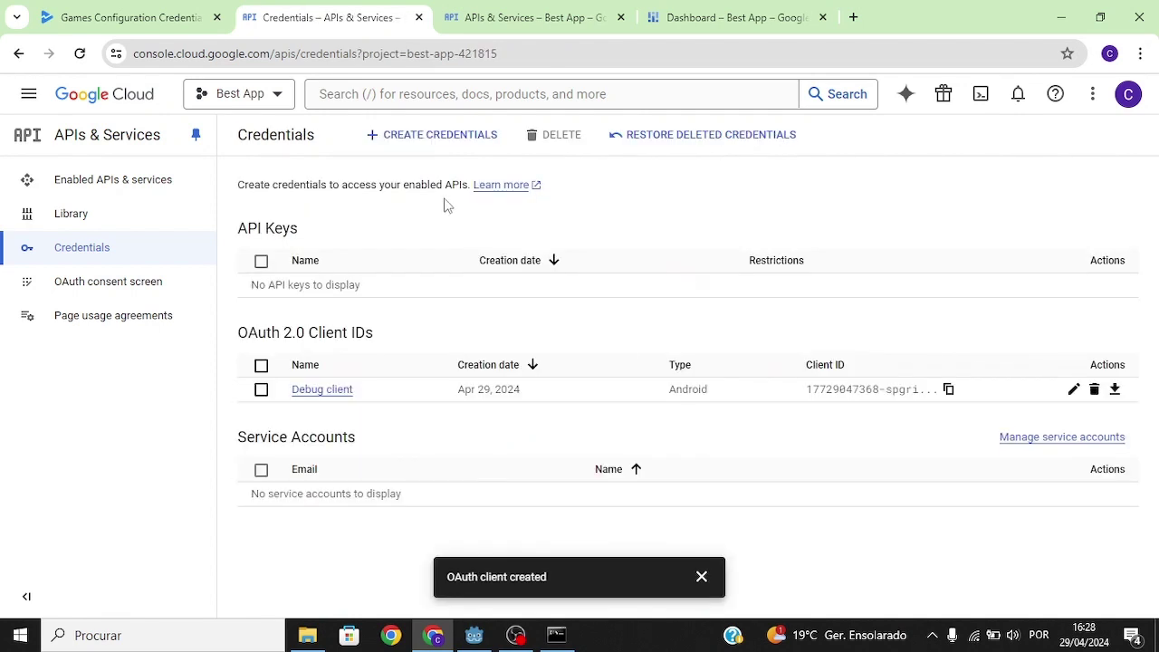
left_click(430, 135)
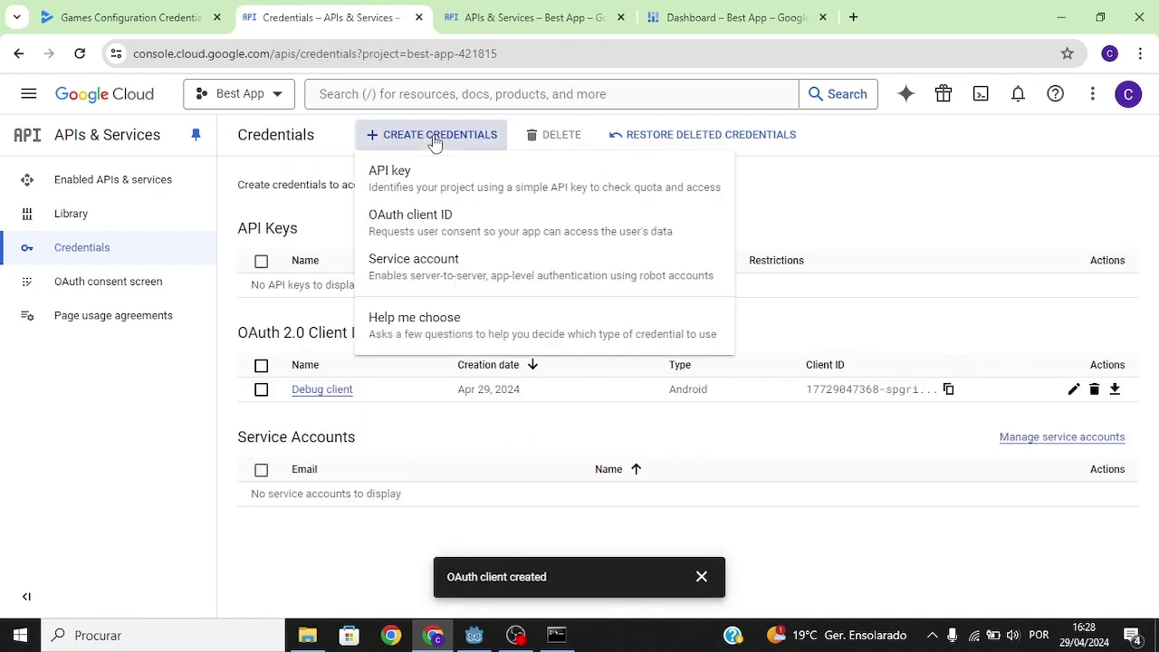
Start a new Android OAuth client ID named 'Release client'.
left_click(521, 227)
left_click(440, 261)
left_click(427, 339)
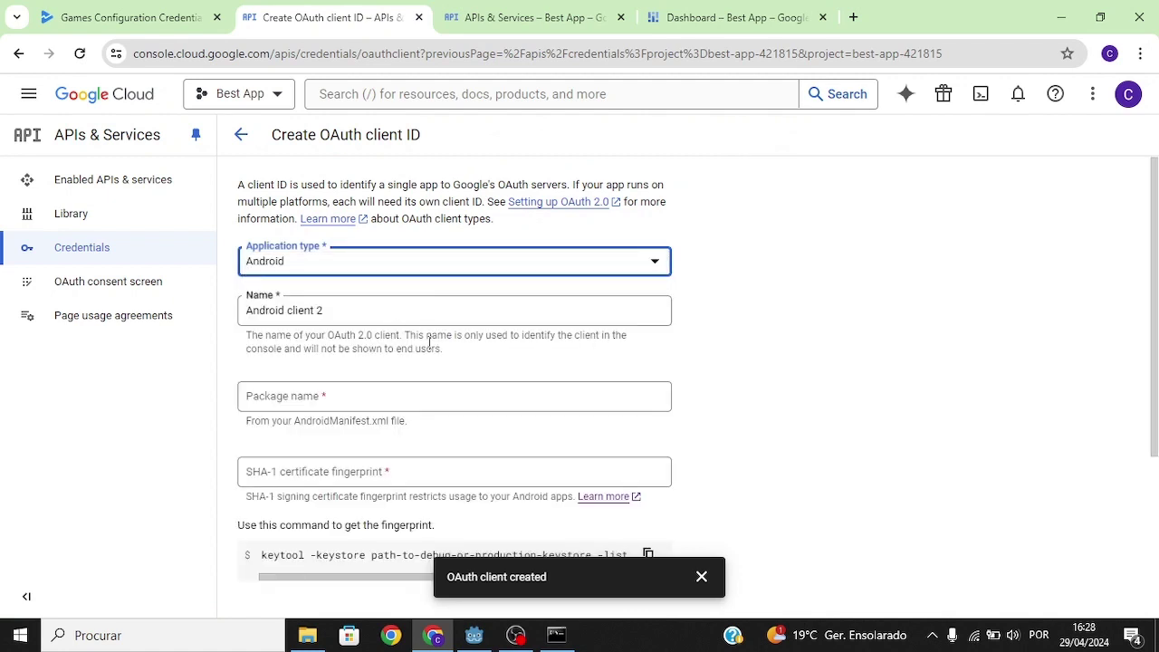
key("Tab")
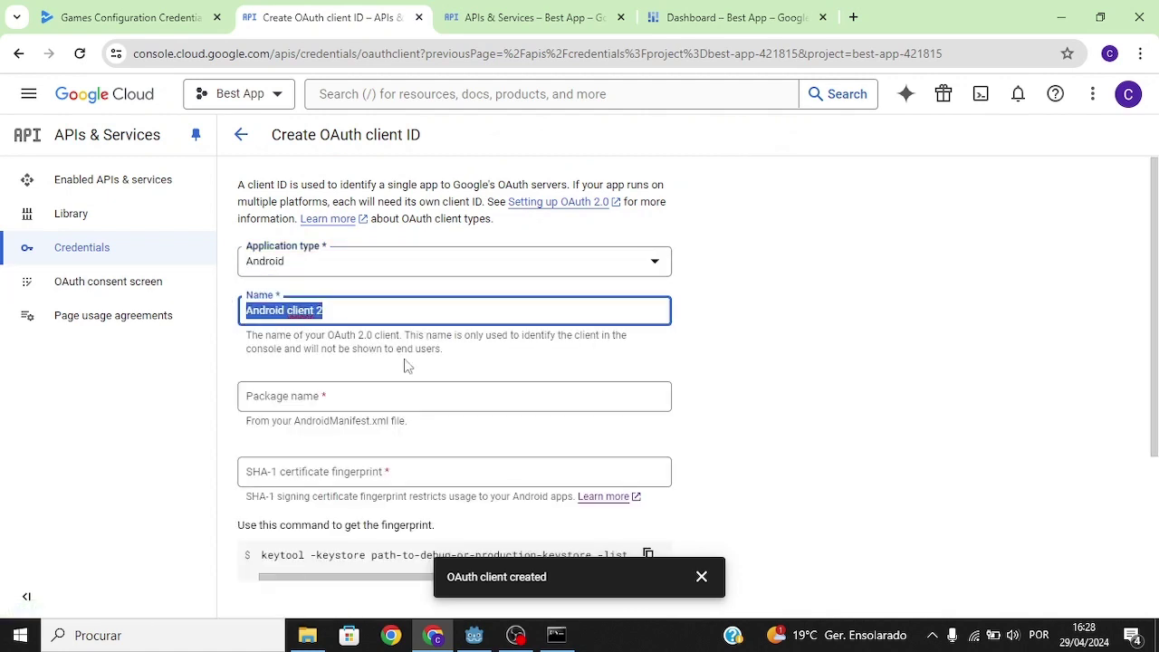
key("BackSpace")
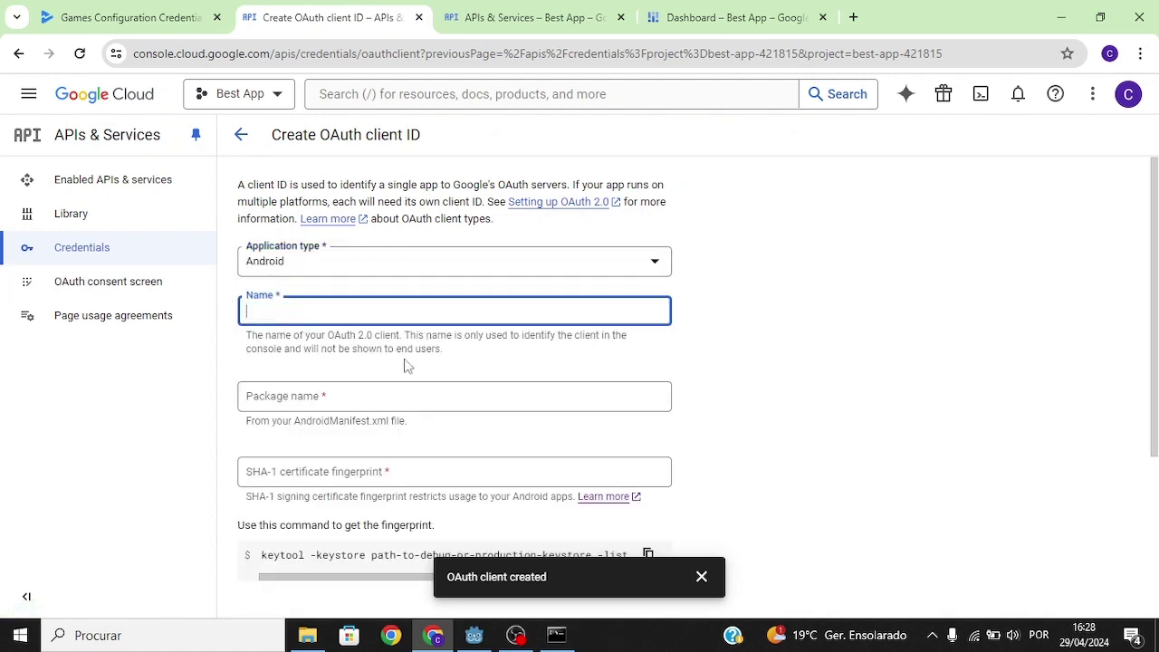
type("Release client")
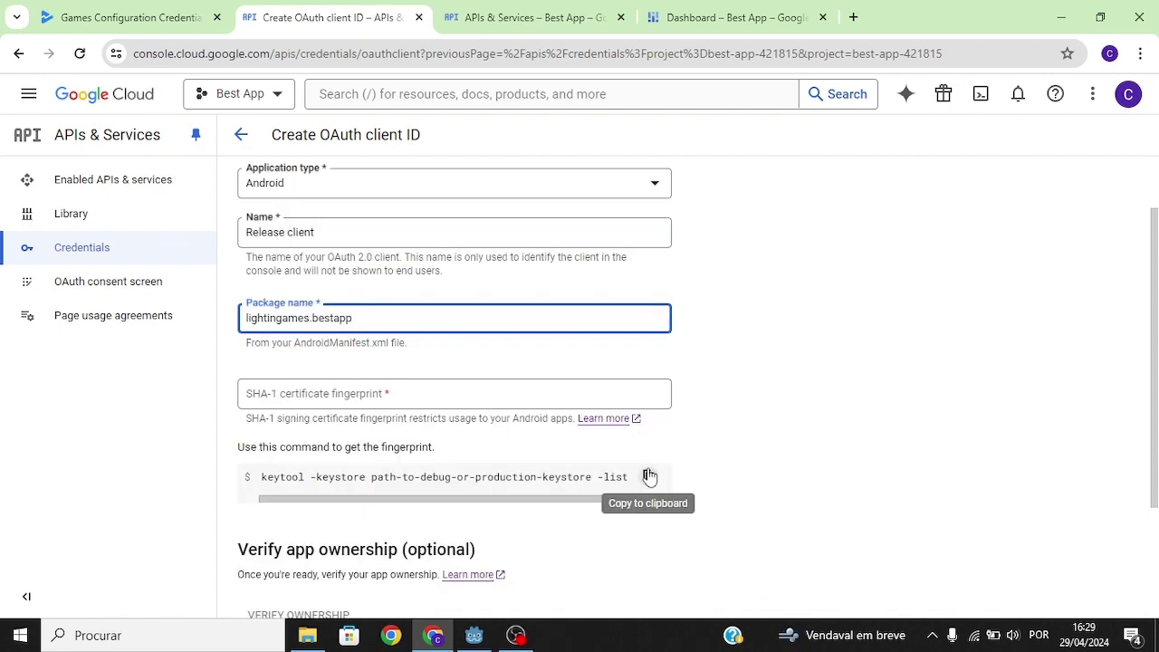
Copy the keytool fingerprint command and go to the Keystores folder in File Explorer.
left_click(648, 476)
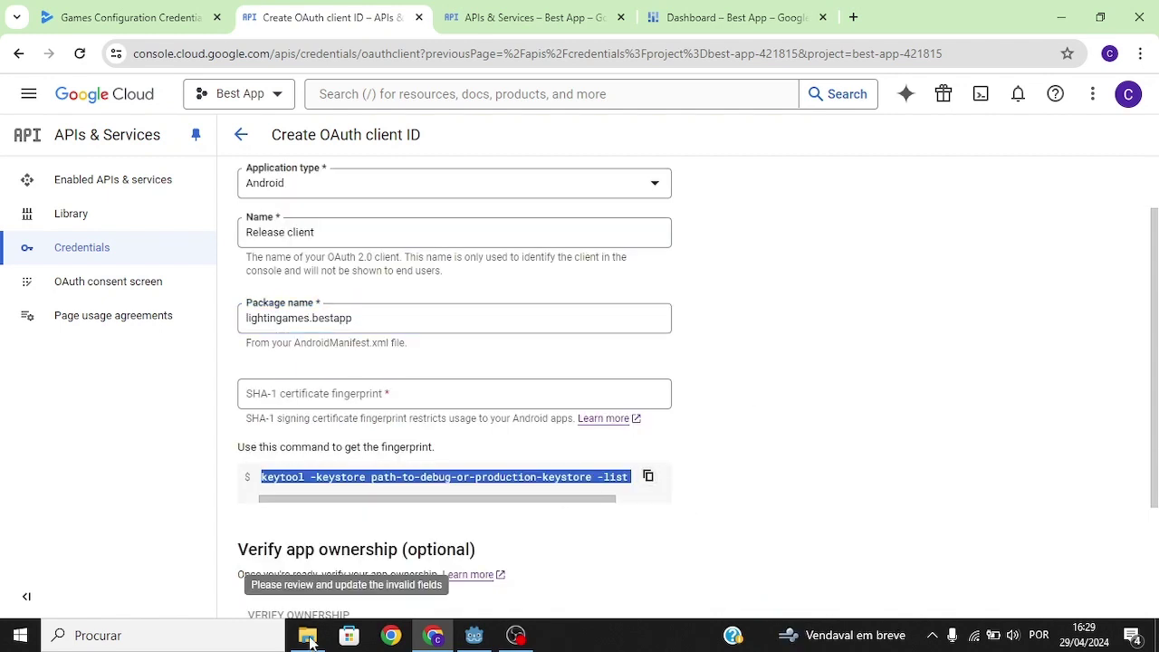
left_click(307, 634)
left_click(531, 133)
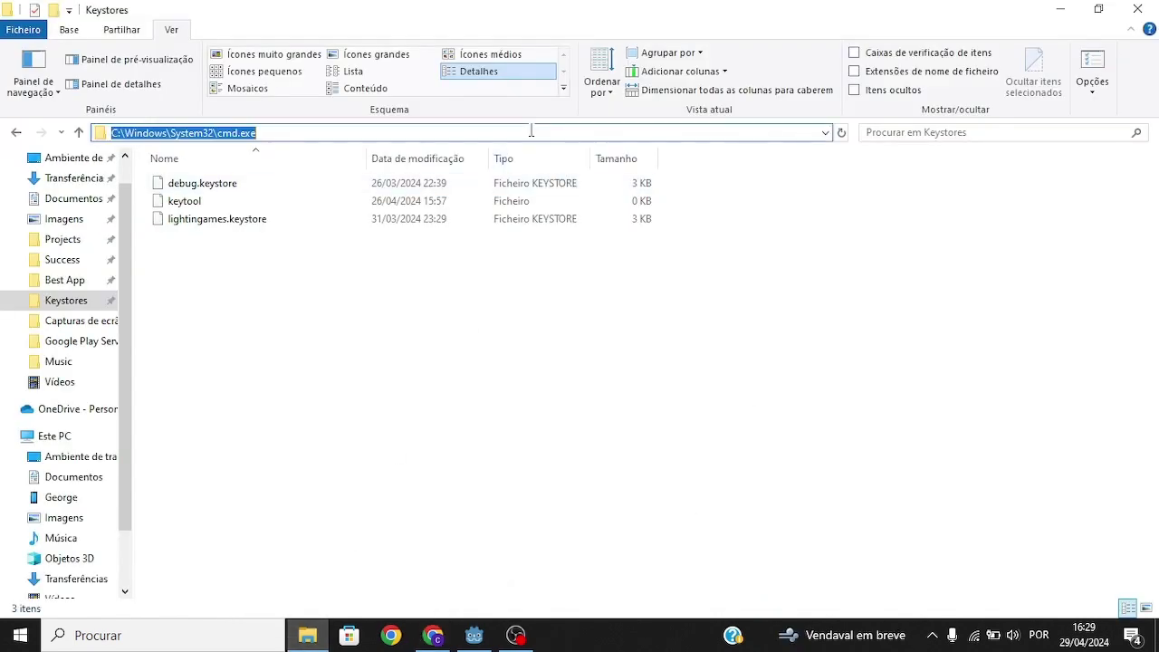
Run the pasted keytool command against lightingames.keystore in a Command Prompt.
key("Return")
key("ctrl+v")
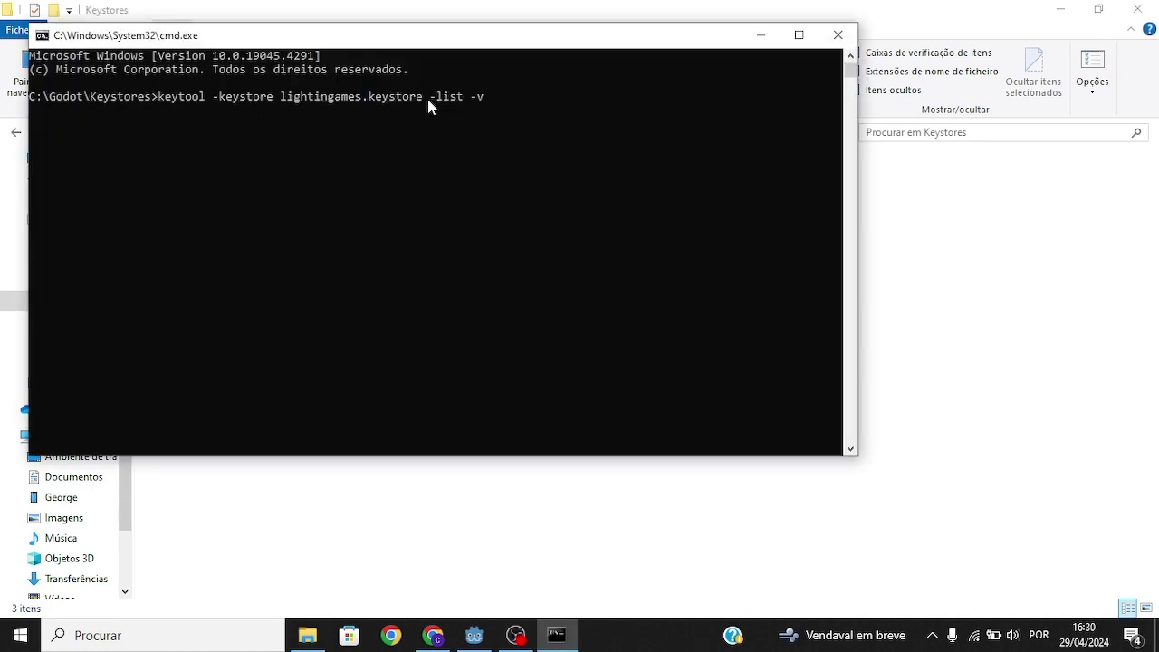
left_click_drag(427, 98, 258, 75)
double_click(272, 97)
left_click(493, 97)
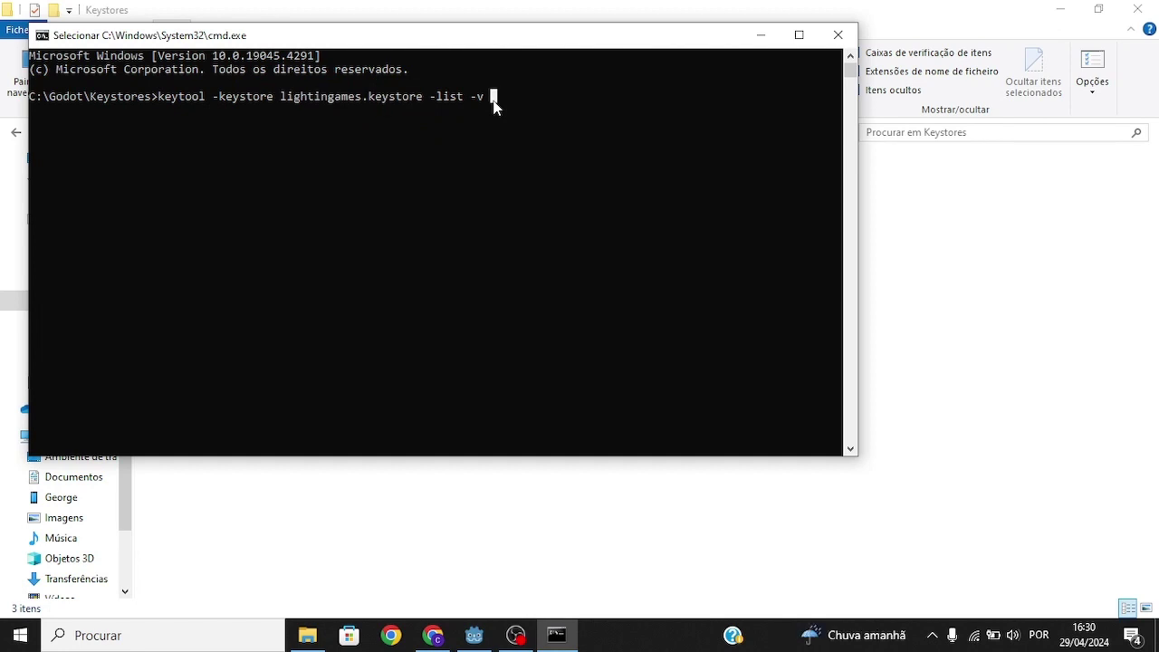
key("Escape")
key("Return")
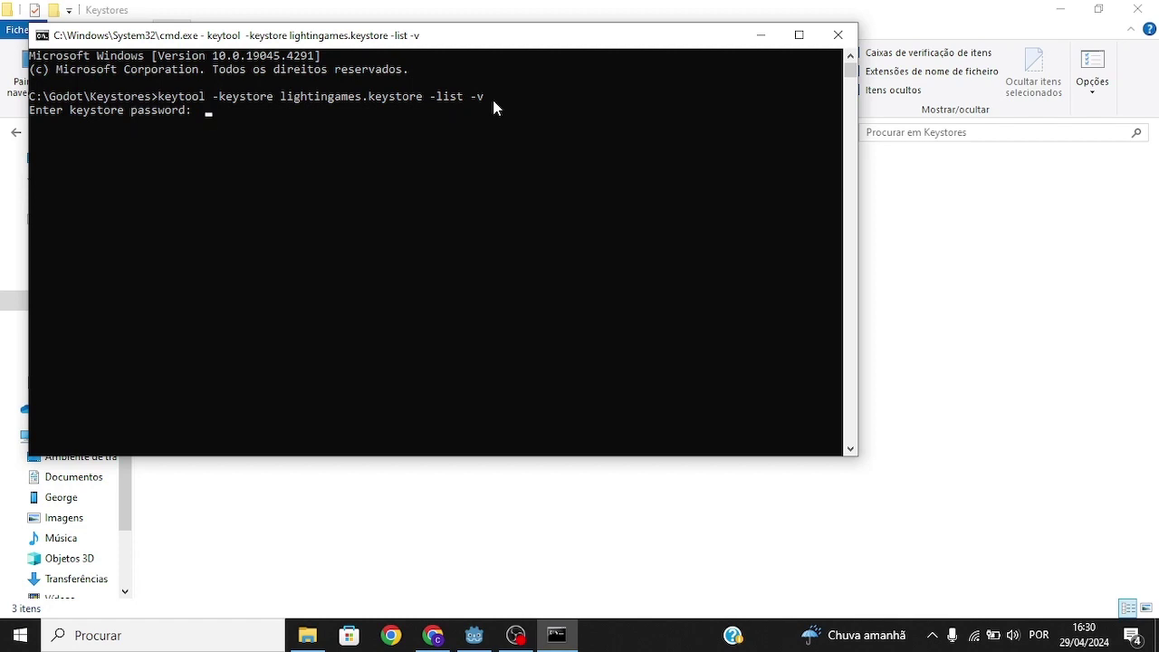
Copy the listed SHA1 fingerprint into the Release client's SHA-1 field.
left_click_drag(130, 137, 531, 143)
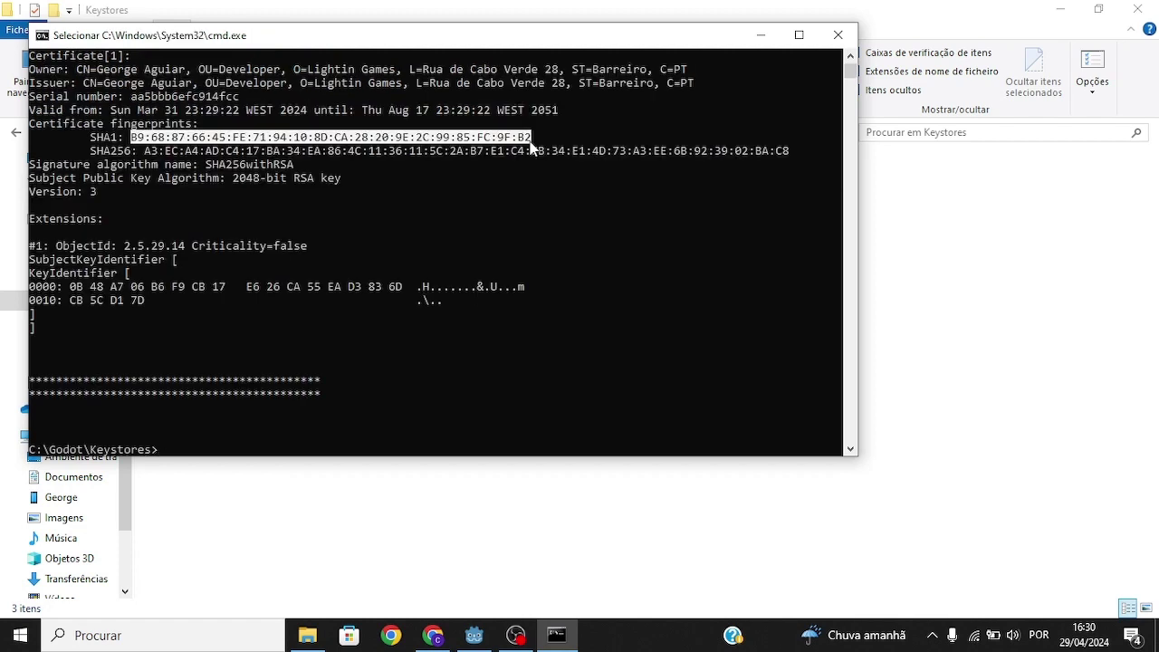
key("ctrl+c")
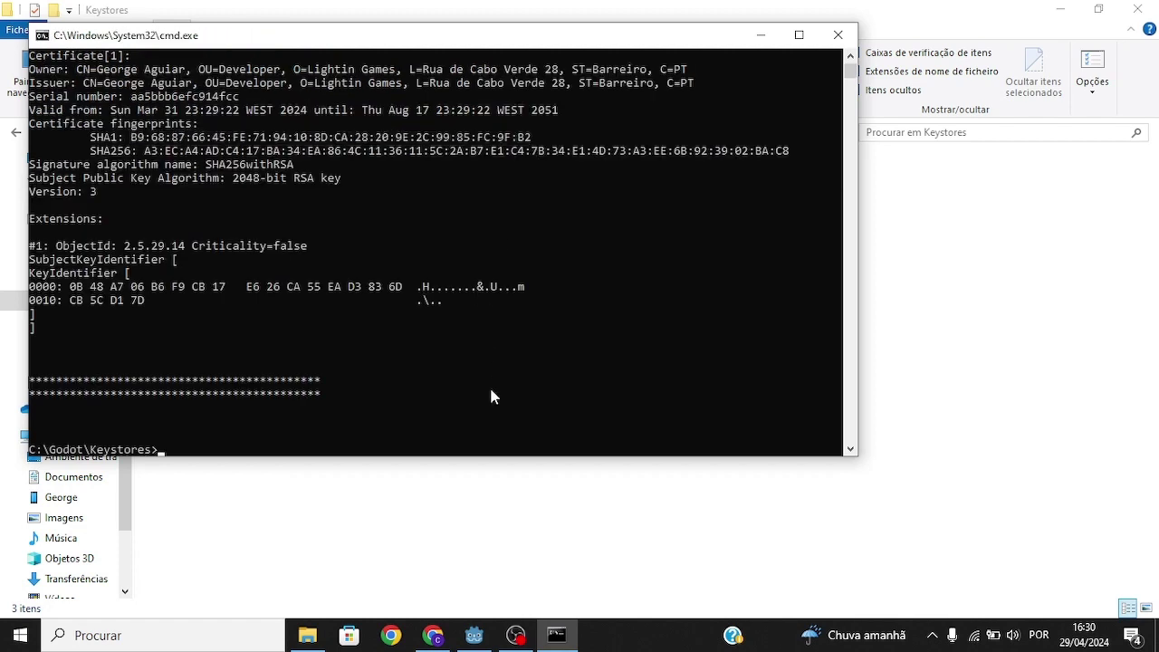
left_click(433, 635)
left_click(606, 392)
key("ctrl+v")
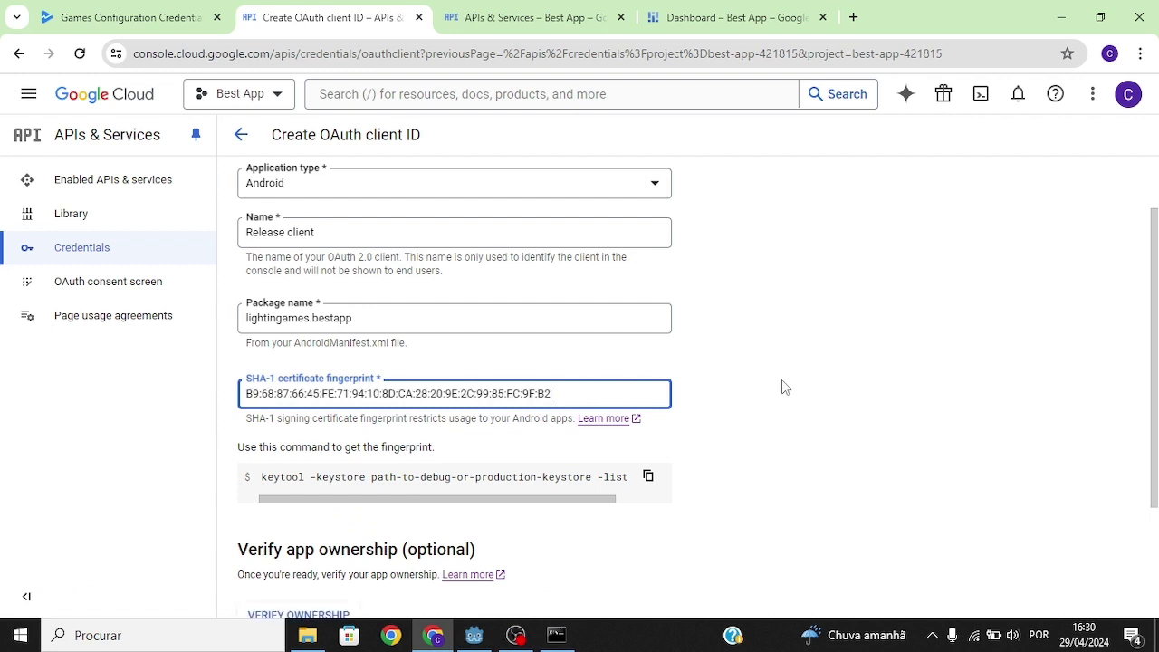
Create the Release client OAuth client with the release SHA-1 and dismiss the confirmation.
scroll(401, 390, "down", 2)
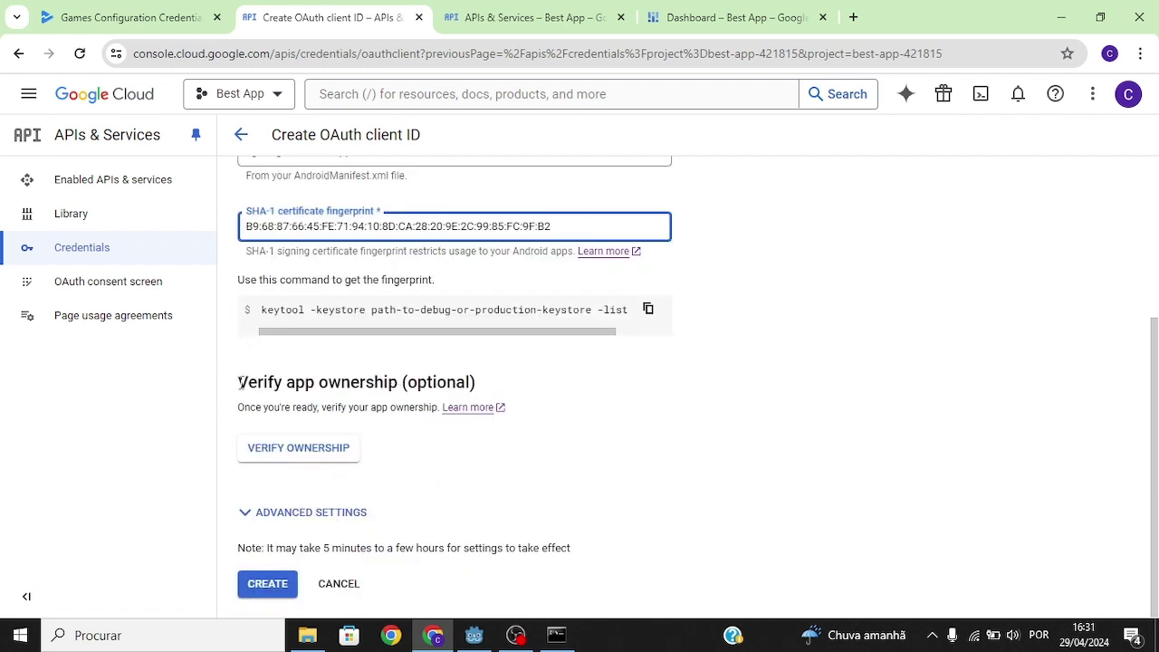
left_click_drag(239, 382, 446, 440)
left_click(655, 393)
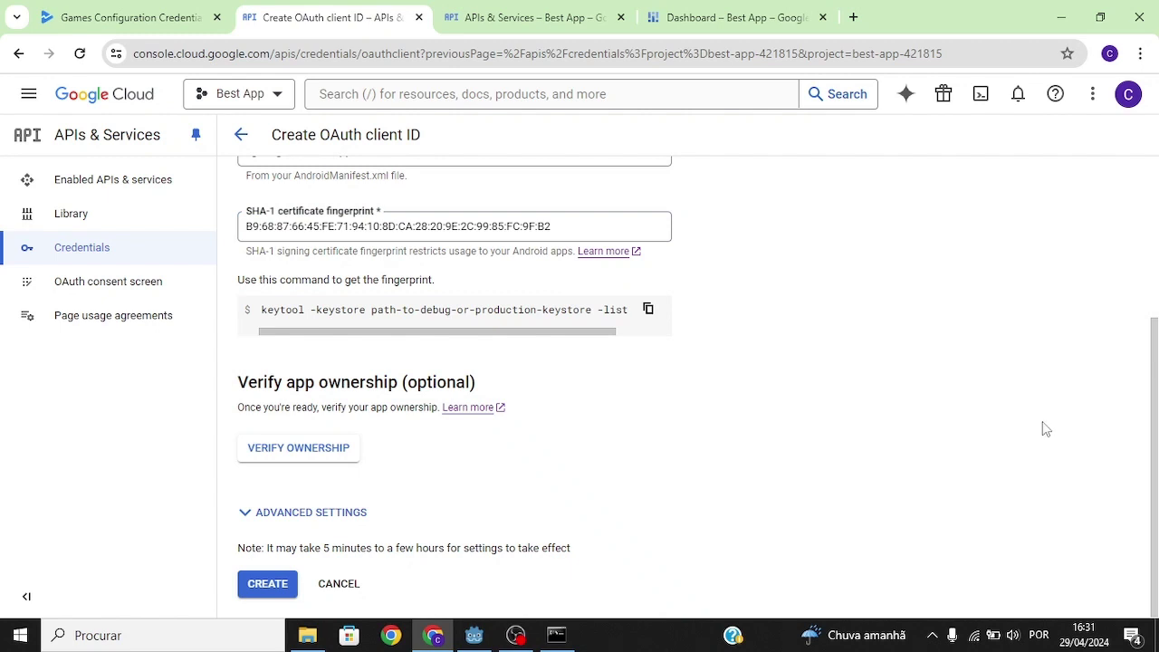
left_click(267, 583)
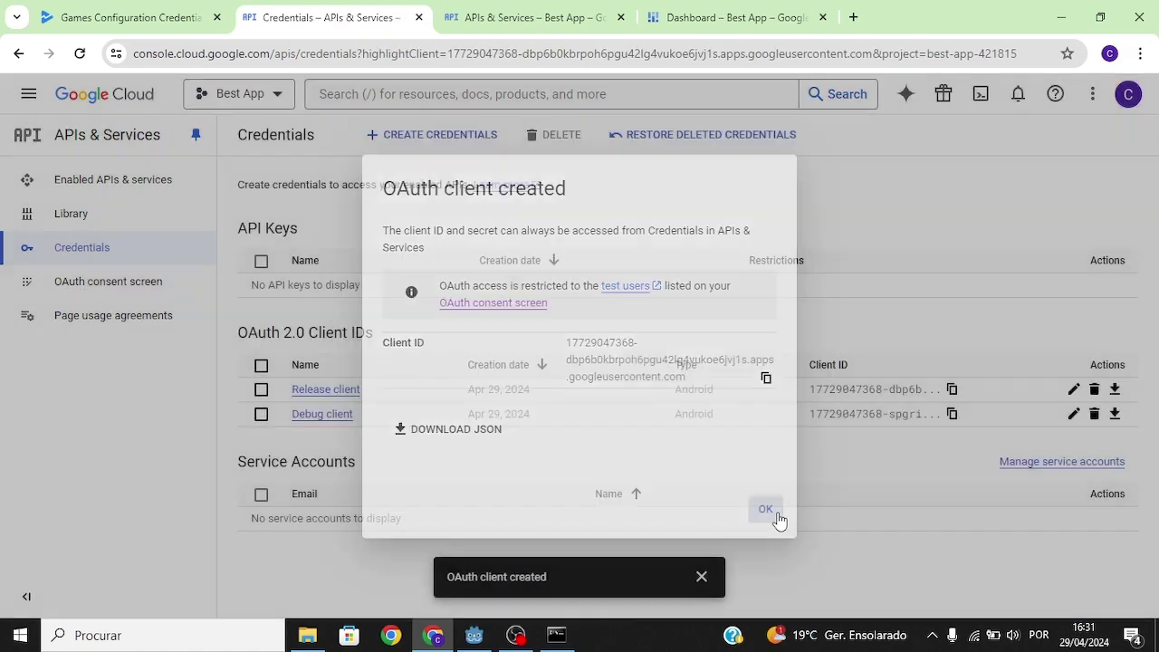
left_click(771, 514)
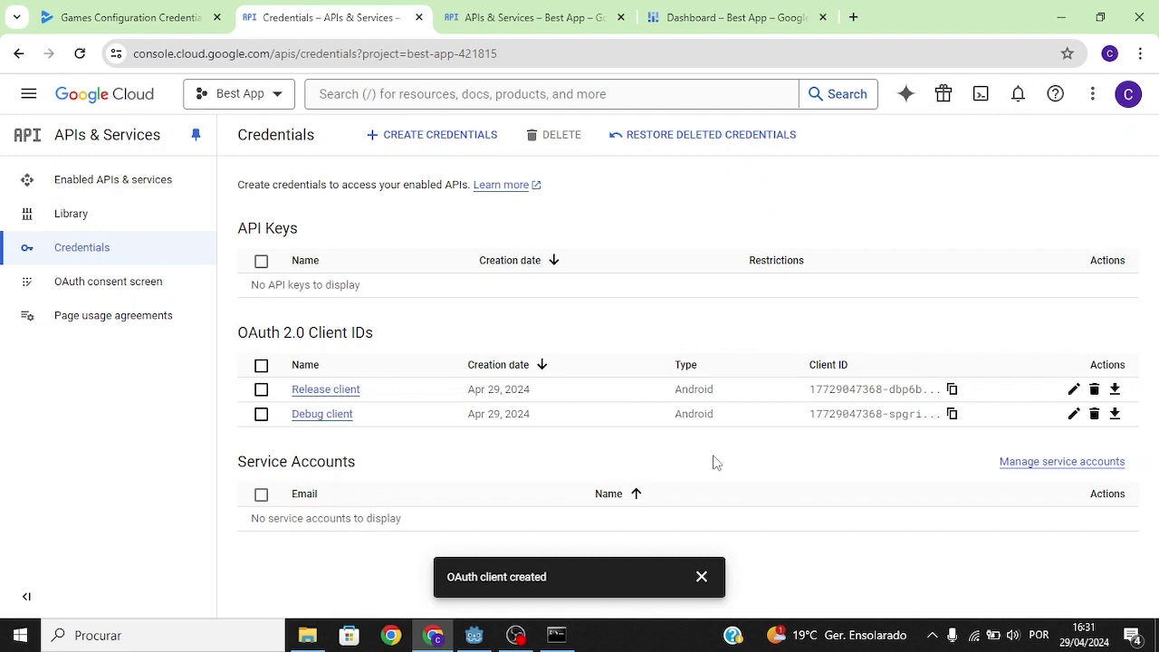
Save Debug client as Best App's Play Games credential and return to Configuration.
left_click(117, 13)
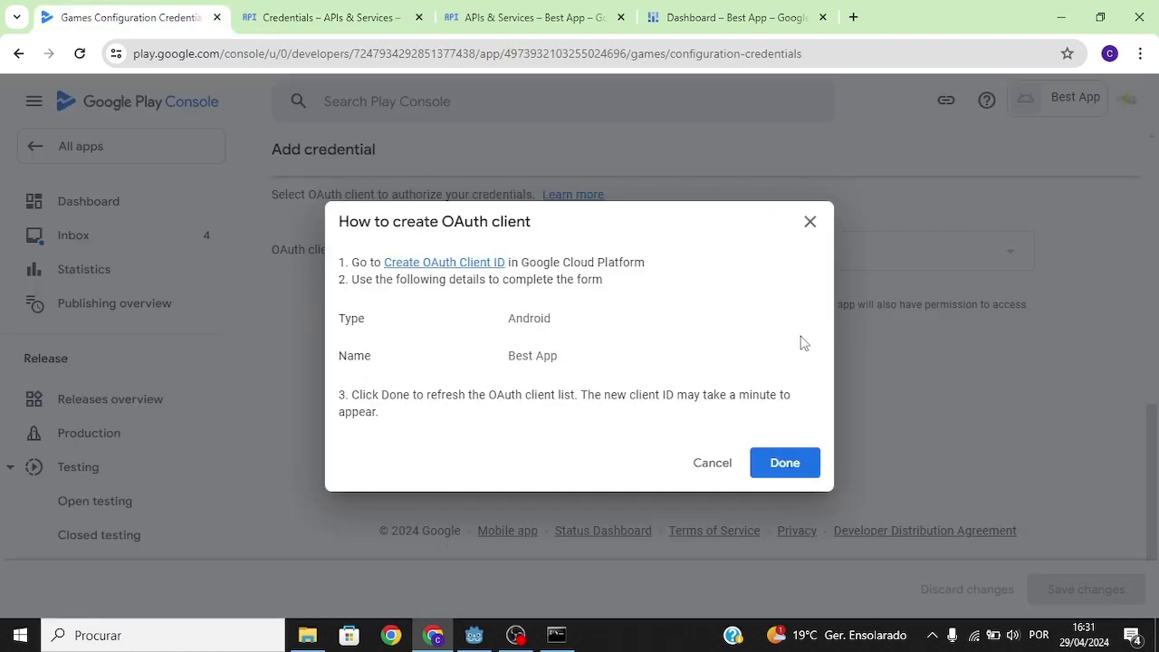
left_click(790, 463)
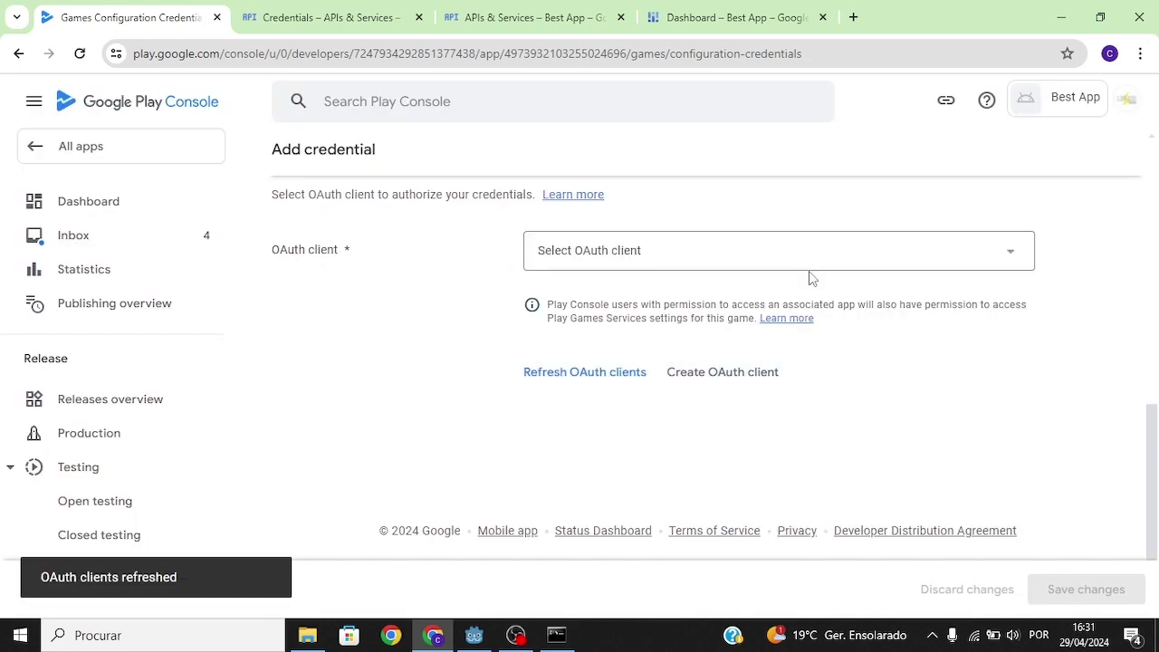
left_click(782, 261)
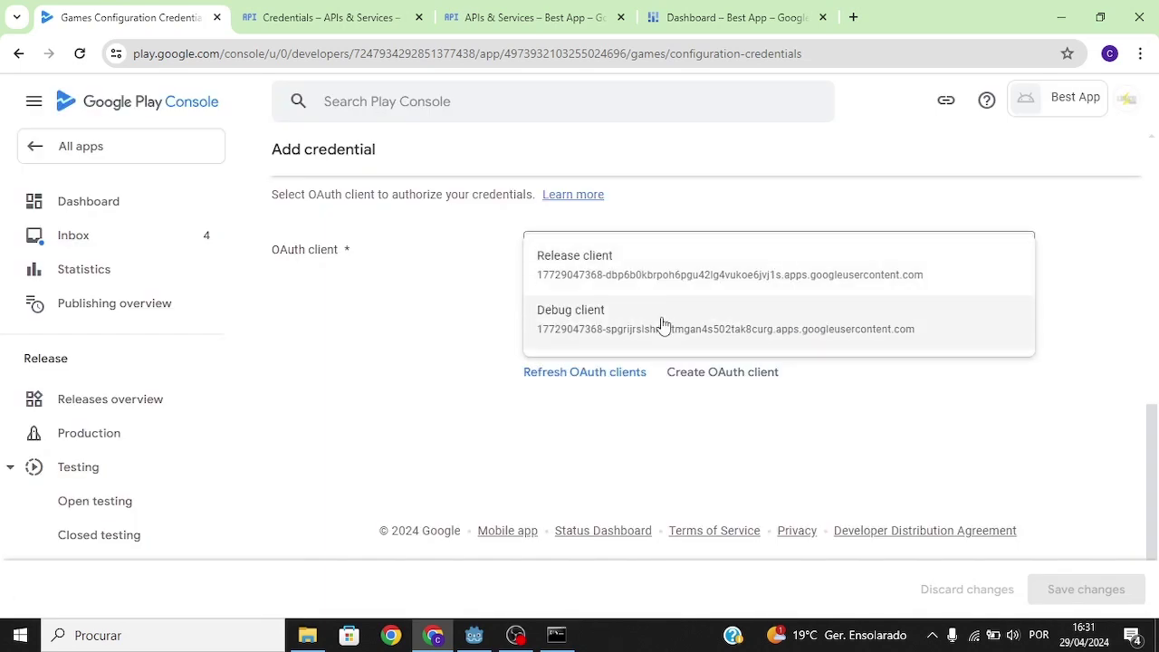
left_click(662, 323)
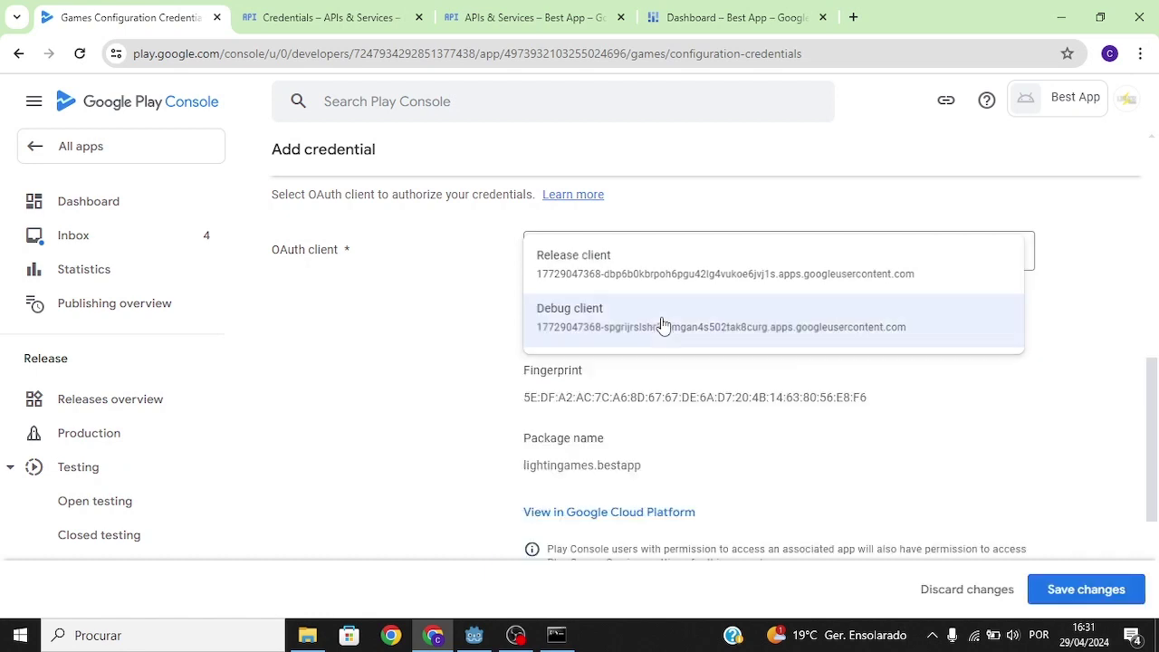
left_click(1084, 599)
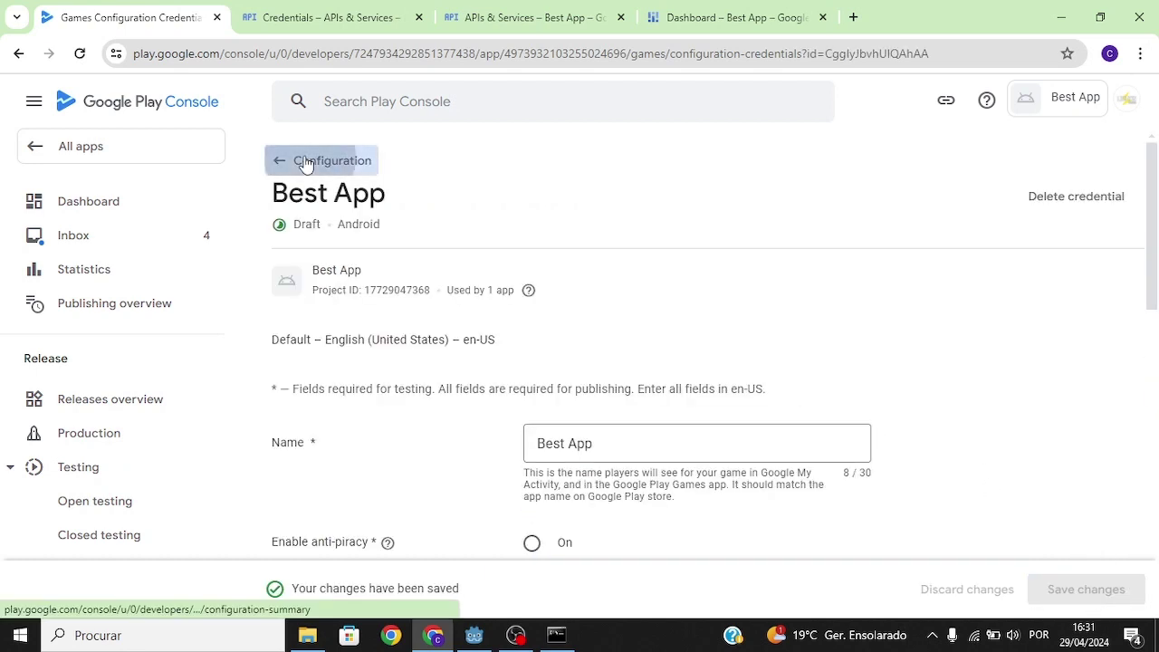
left_click(306, 161)
left_click_drag(309, 470, 294, 477)
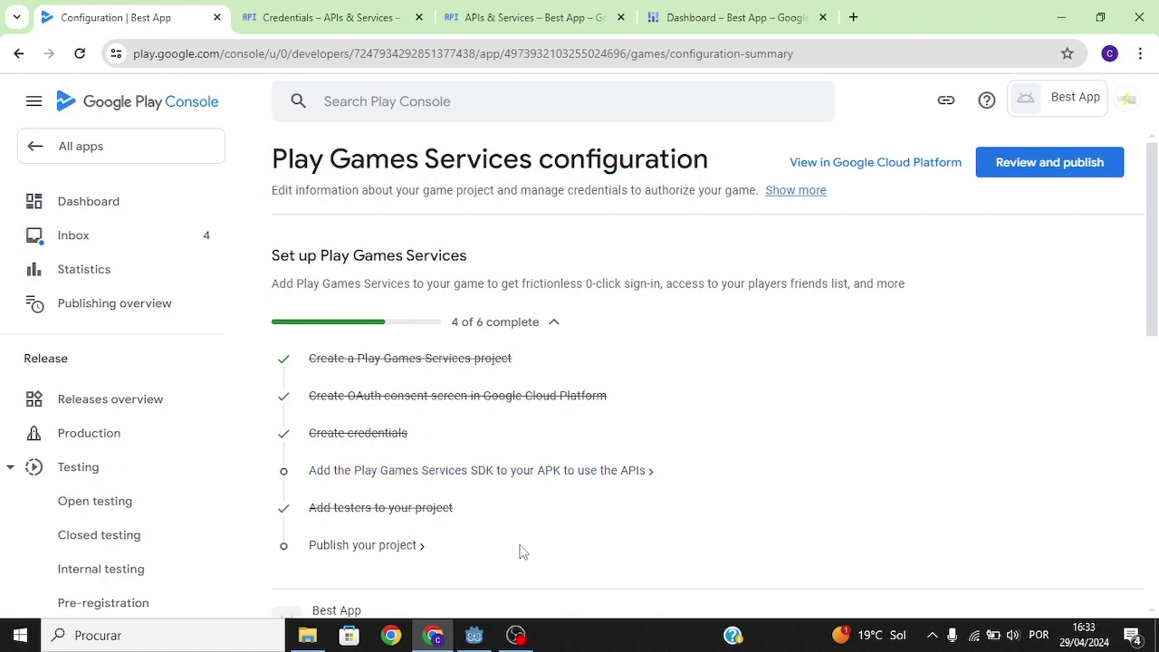
left_click(474, 634)
Install the Android build template into the project.
left_click(58, 35)
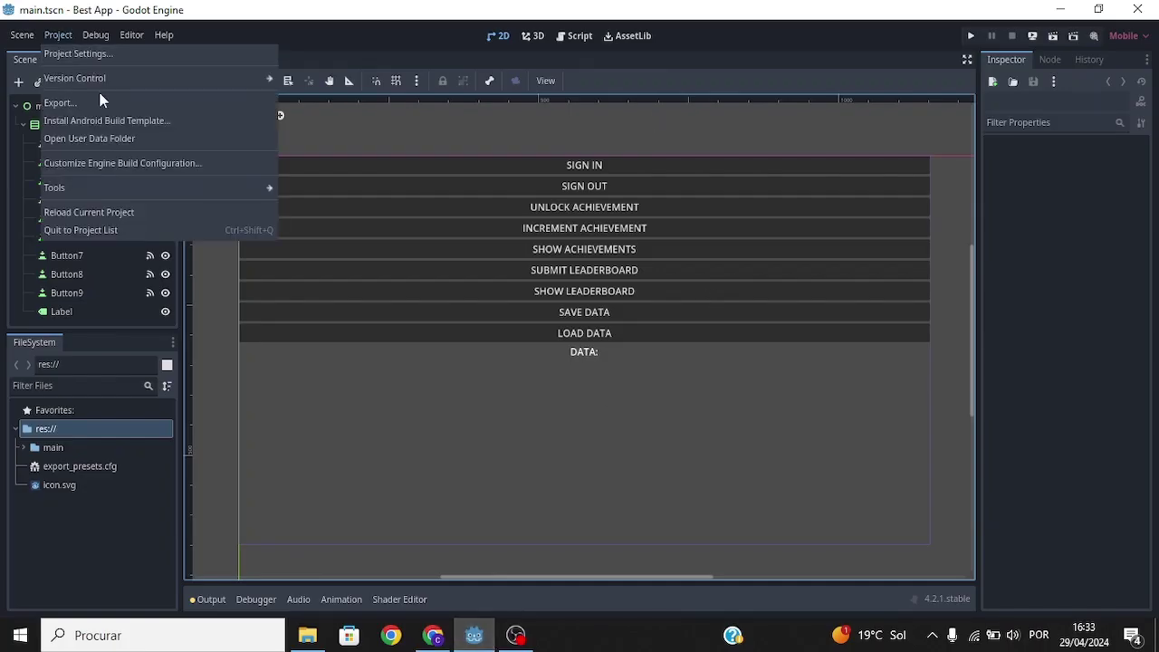
left_click(95, 115)
left_click(470, 356)
Import and install the google_play_services_v1.0.zip plugin from AssetLib.
left_click(638, 36)
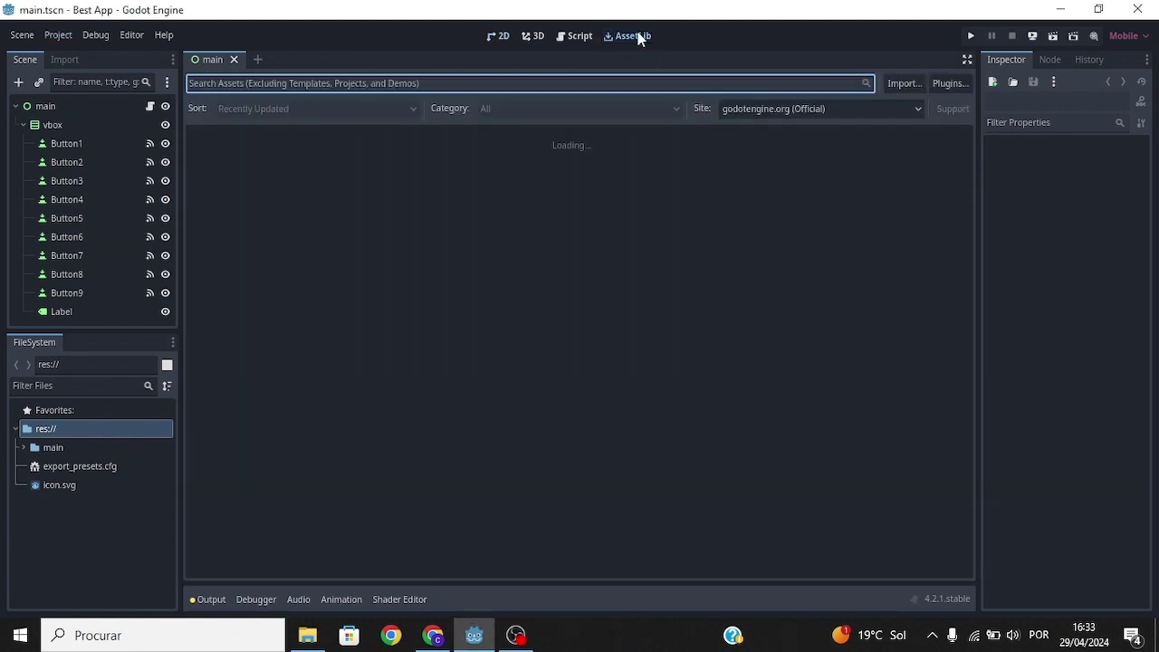
left_click(898, 85)
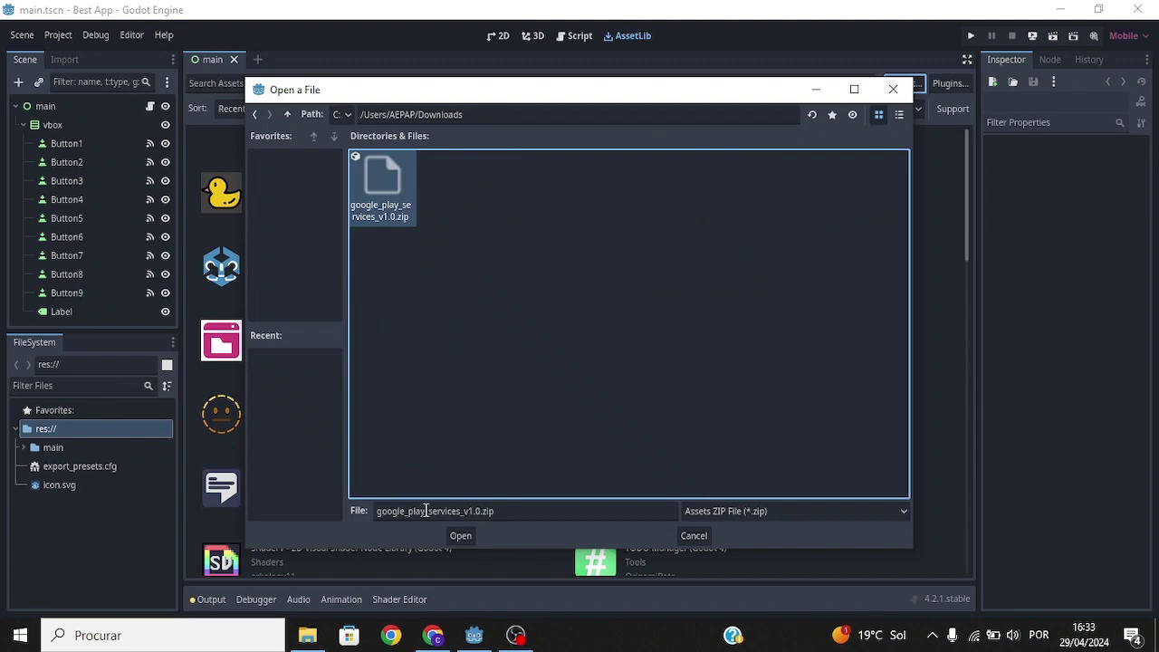
left_click(461, 535)
left_click(510, 519)
left_click(507, 354)
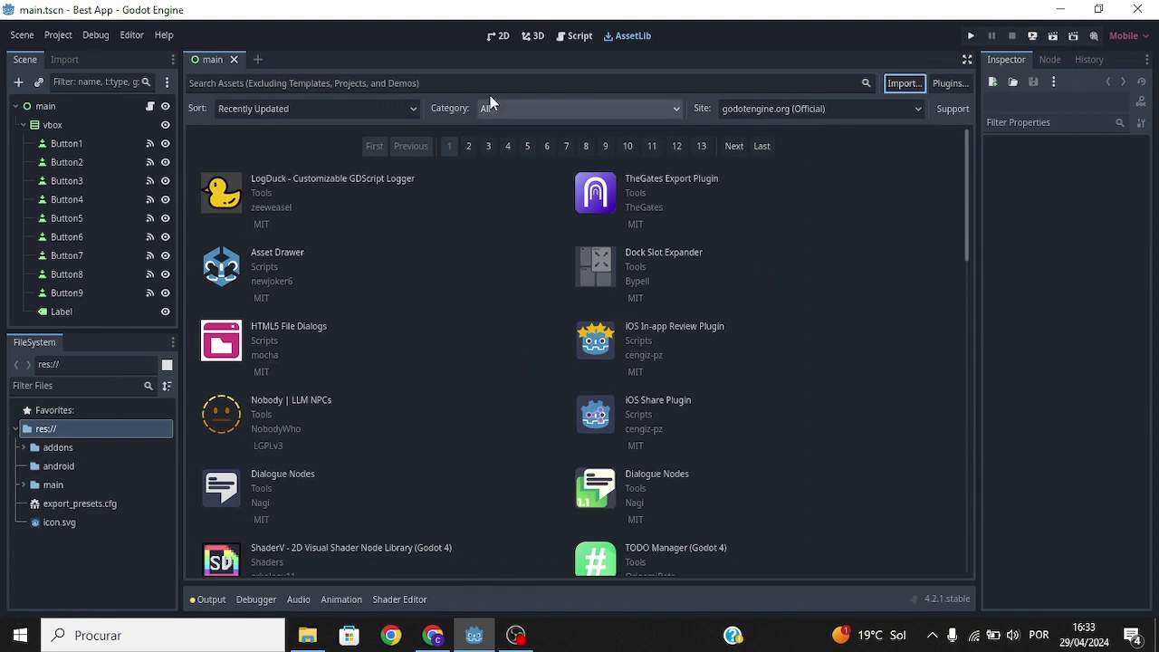
left_click(497, 36)
Enable the PGSGP plugin in Project Settings.
left_click(58, 35)
left_click(78, 54)
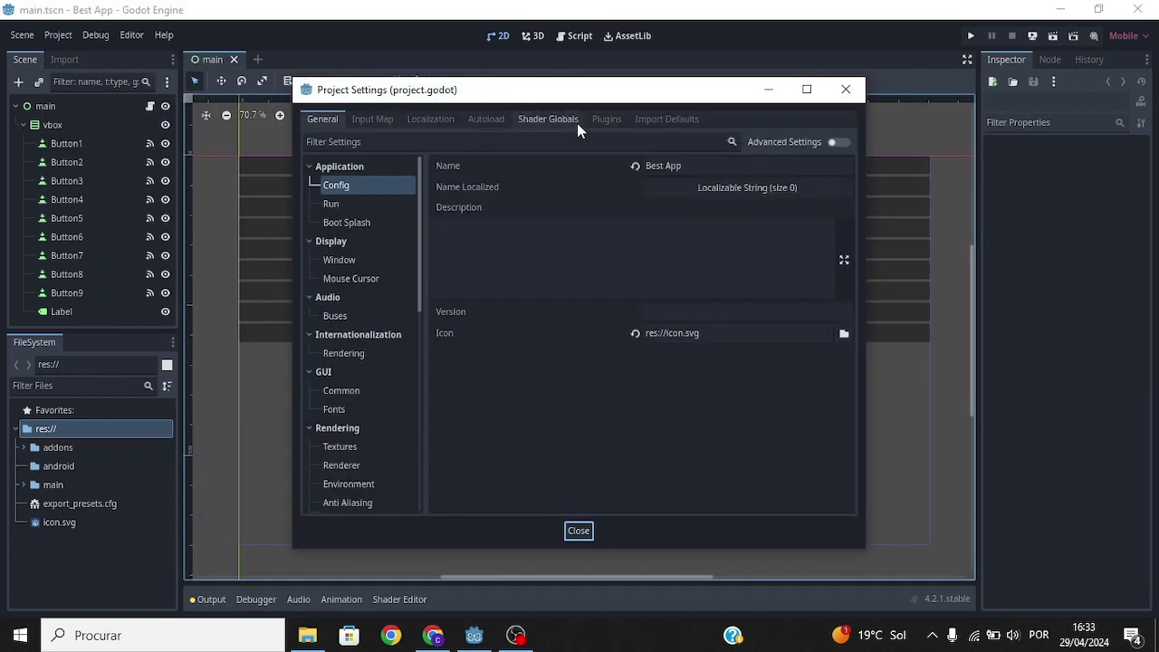
left_click(606, 119)
left_click(783, 184)
left_click(576, 531)
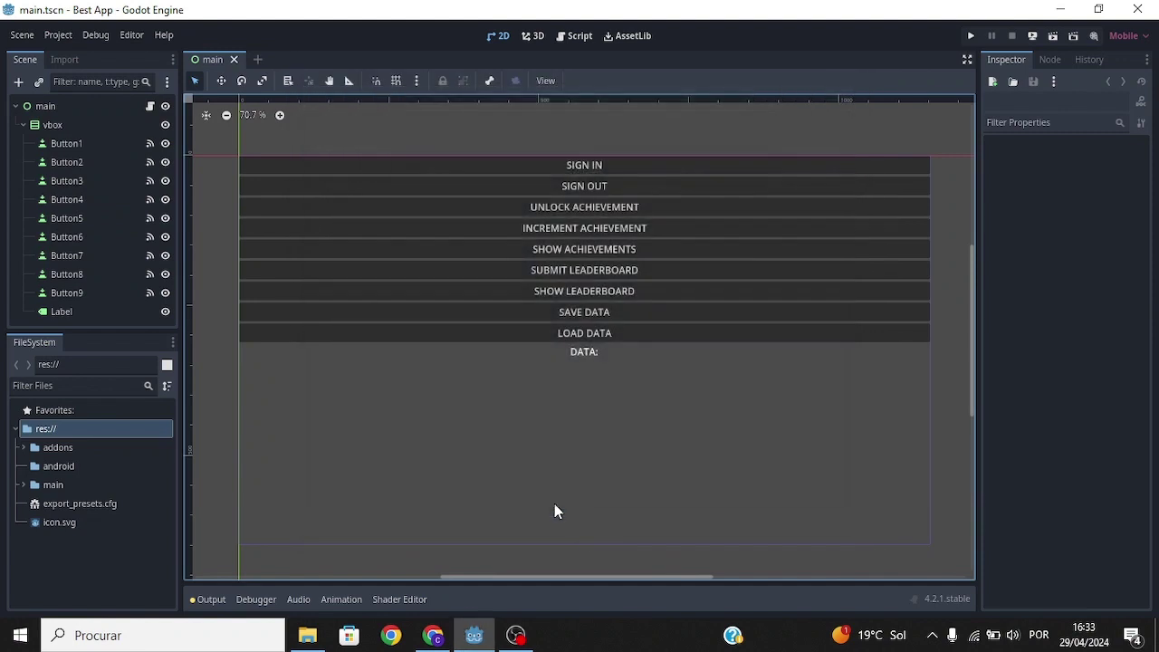
Turn on Use Gradle Build for the Android export preset.
left_click(50, 34)
left_click(76, 99)
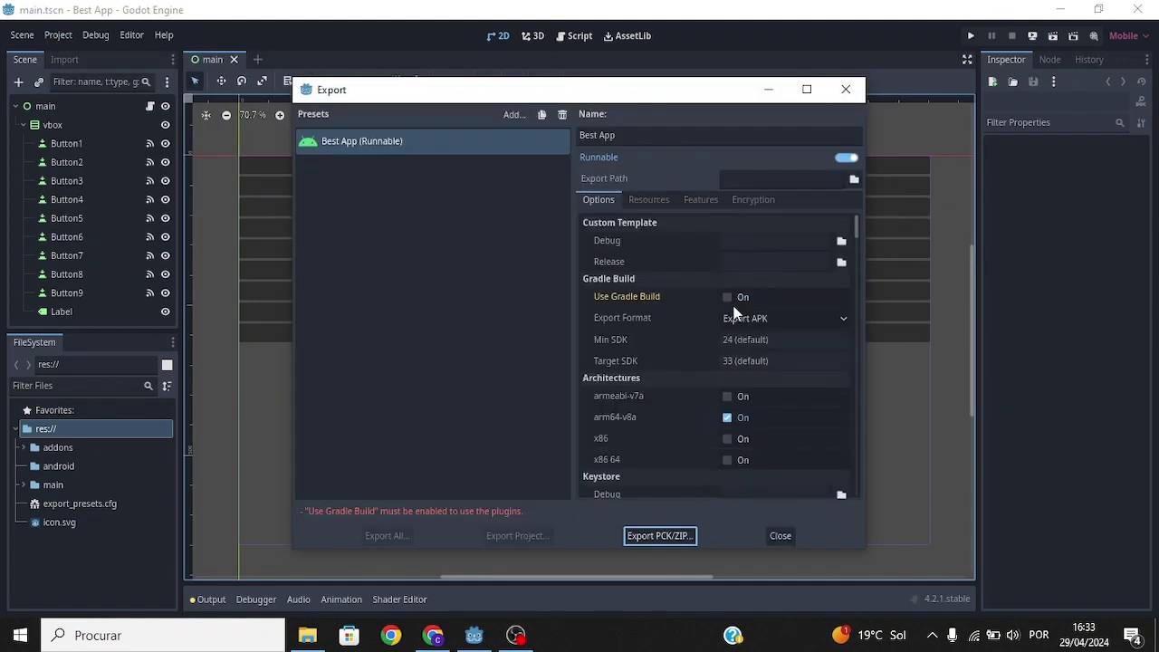
left_click(728, 296)
left_click(784, 535)
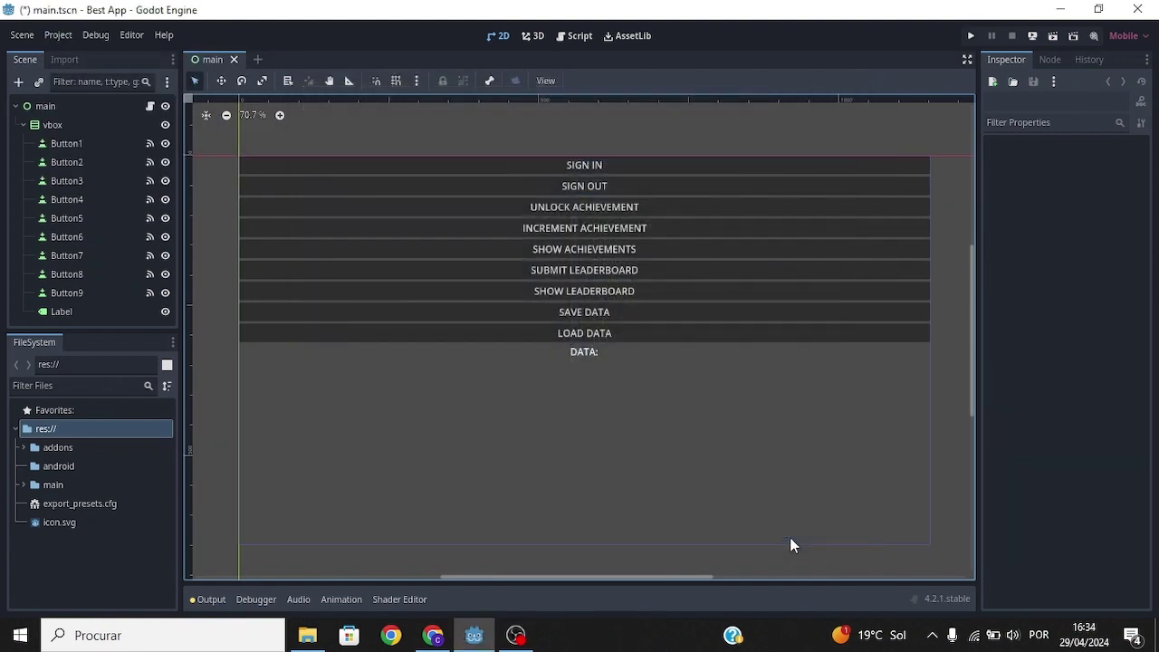
Open Best App's android\build\AndroidManifest.xml in VS Code.
left_click(307, 635)
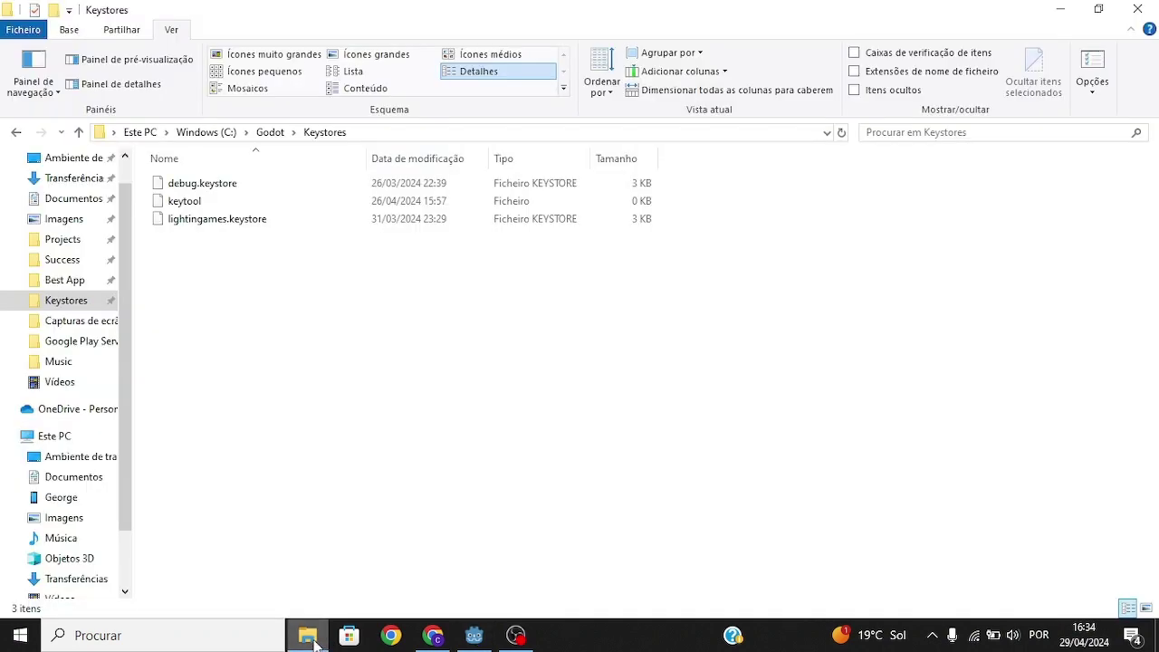
left_click(77, 281)
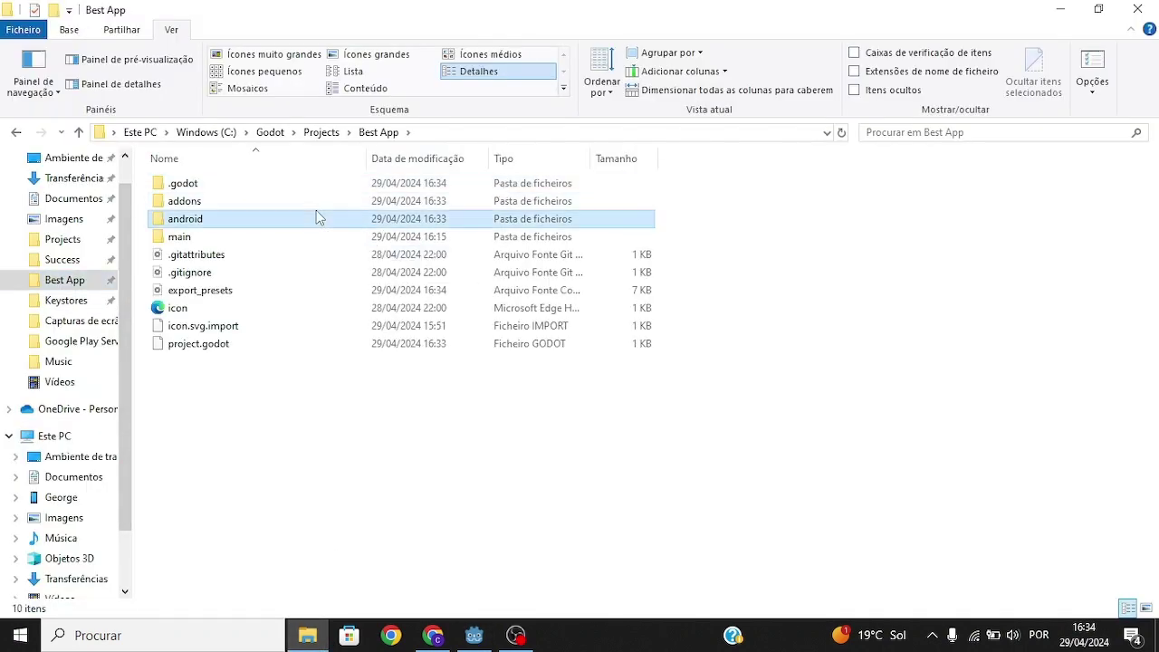
double_click(317, 220)
double_click(282, 185)
double_click(329, 290)
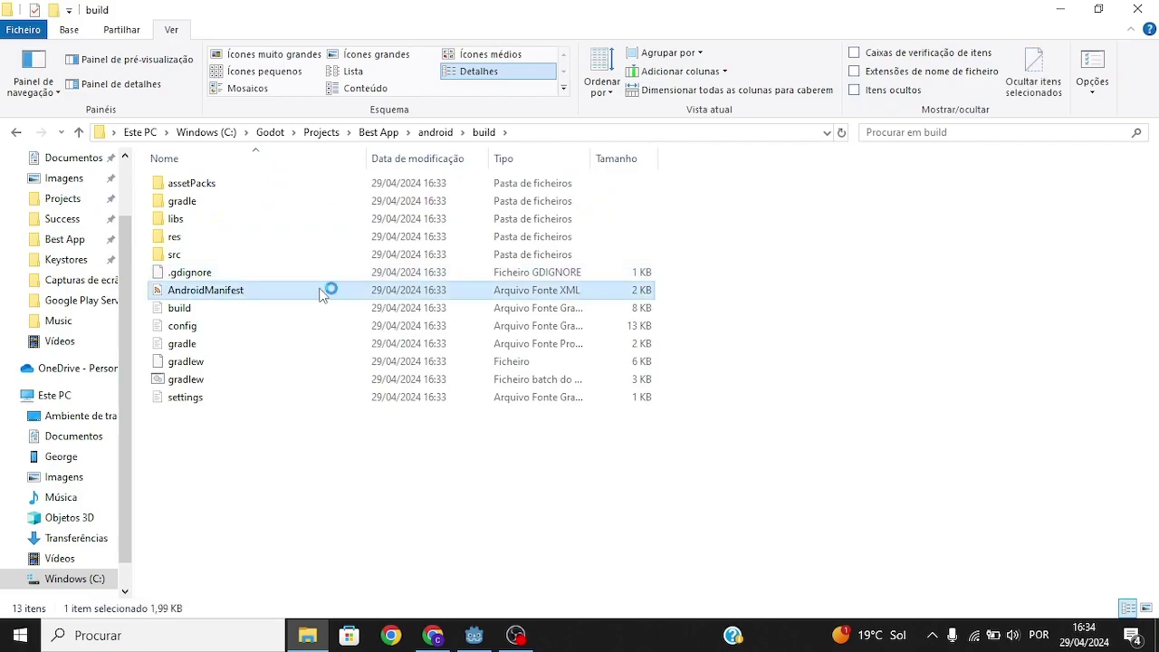
scroll(567, 298, "down", 10)
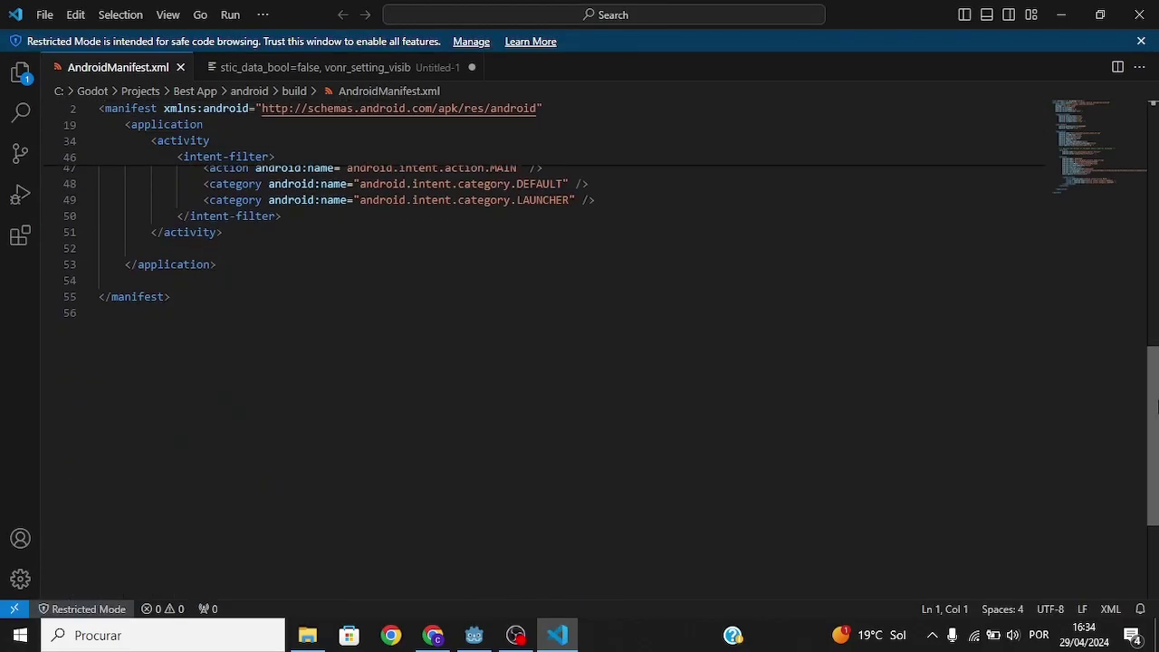
key("alt+Tab")
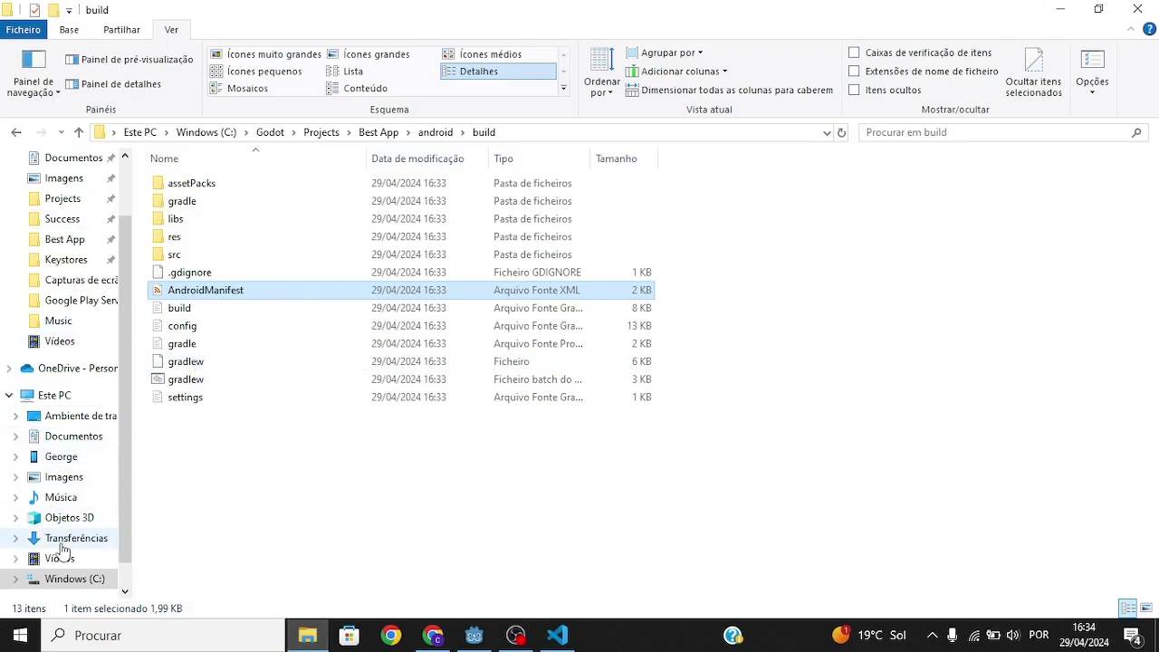
left_click(60, 541)
Paste the two meta-data blocks from guide.txt onto line 52 of AndroidManifest.xml.
double_click(190, 226)
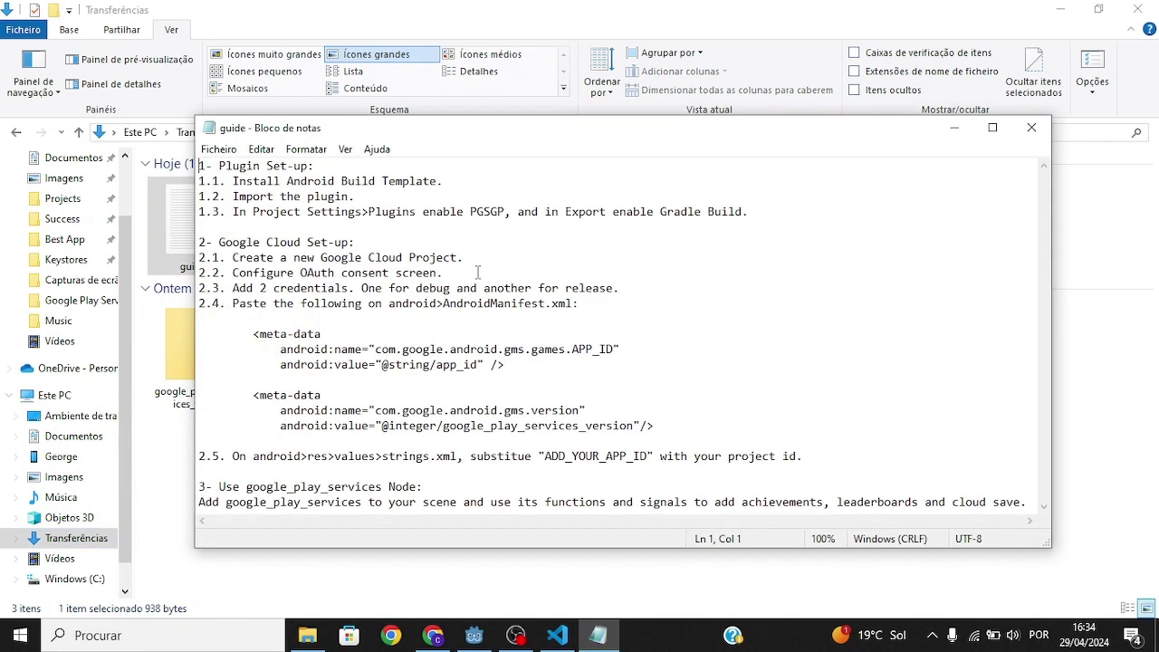
left_click_drag(506, 380, 180, 328)
key("ctrl+c")
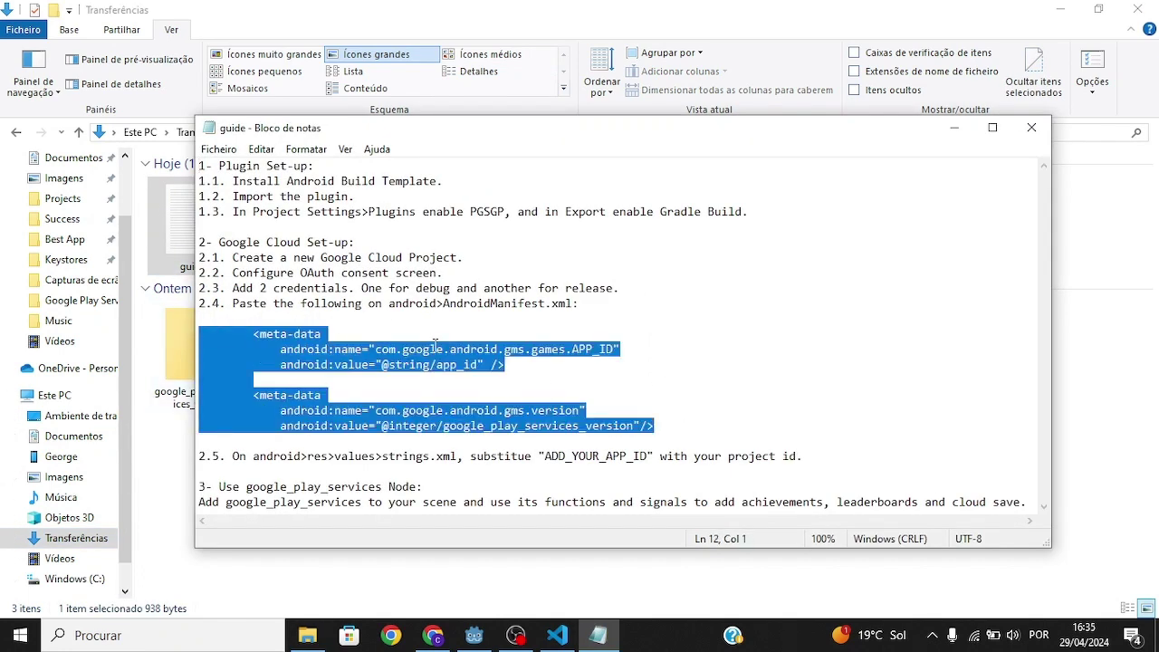
key("alt+Tab")
left_click(137, 297)
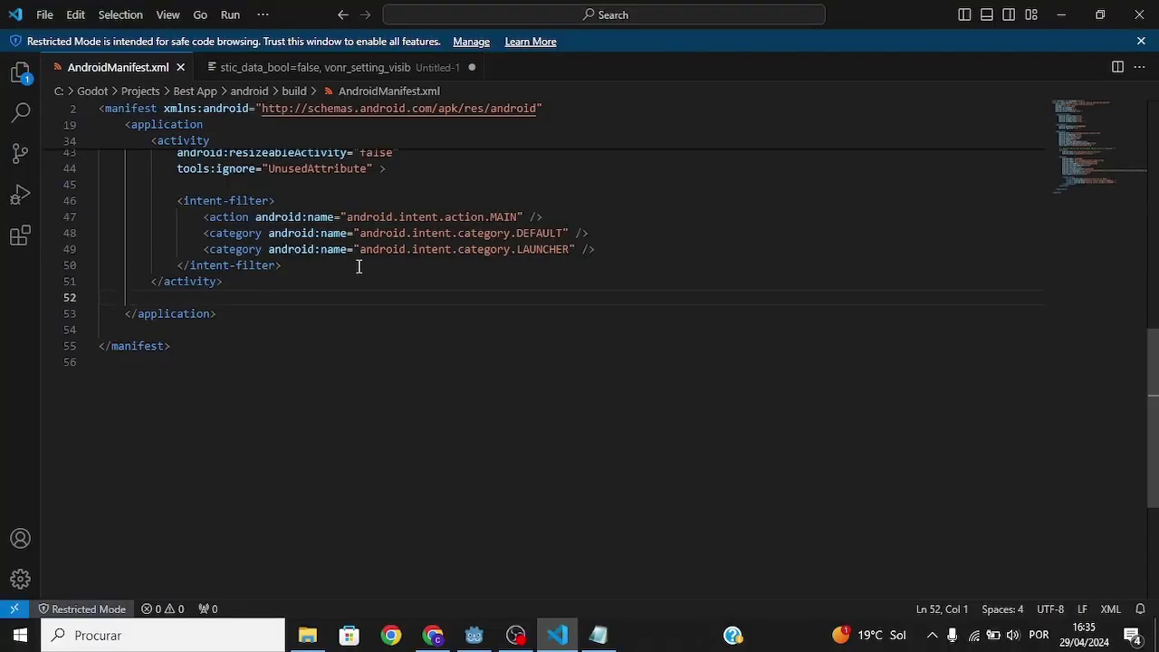
key("ctrl+v")
Open android/build/res/values/strings.xml and select the ADD_YOUR_APP_ID placeholder.
left_click(307, 634)
double_click(251, 226)
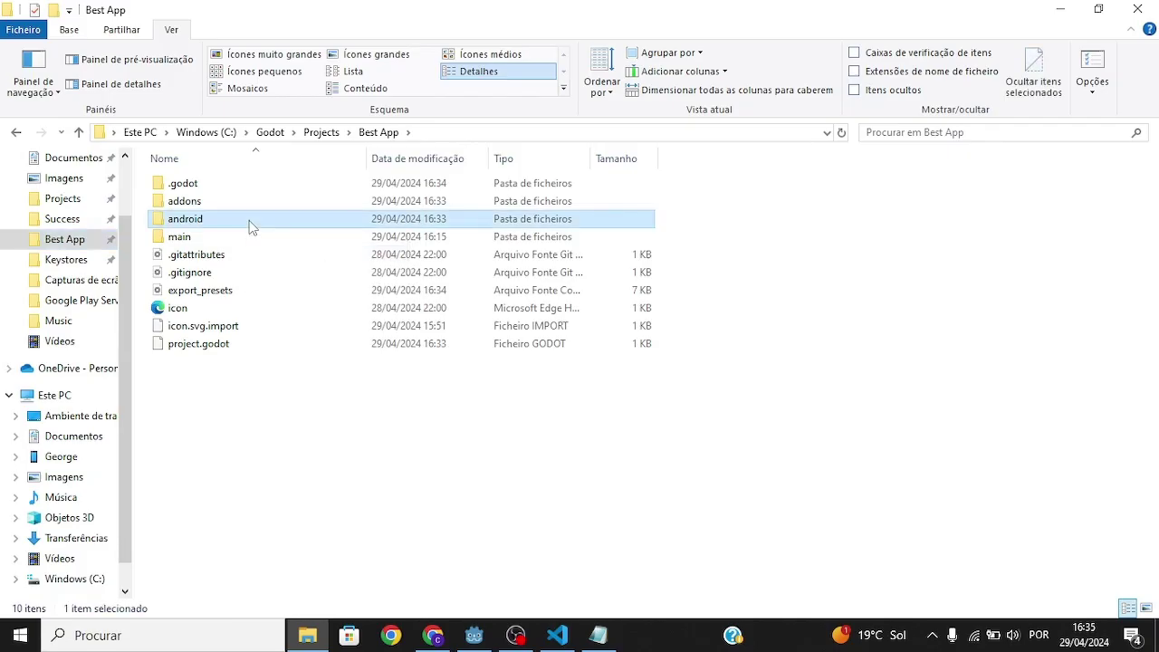
double_click(240, 184)
double_click(242, 236)
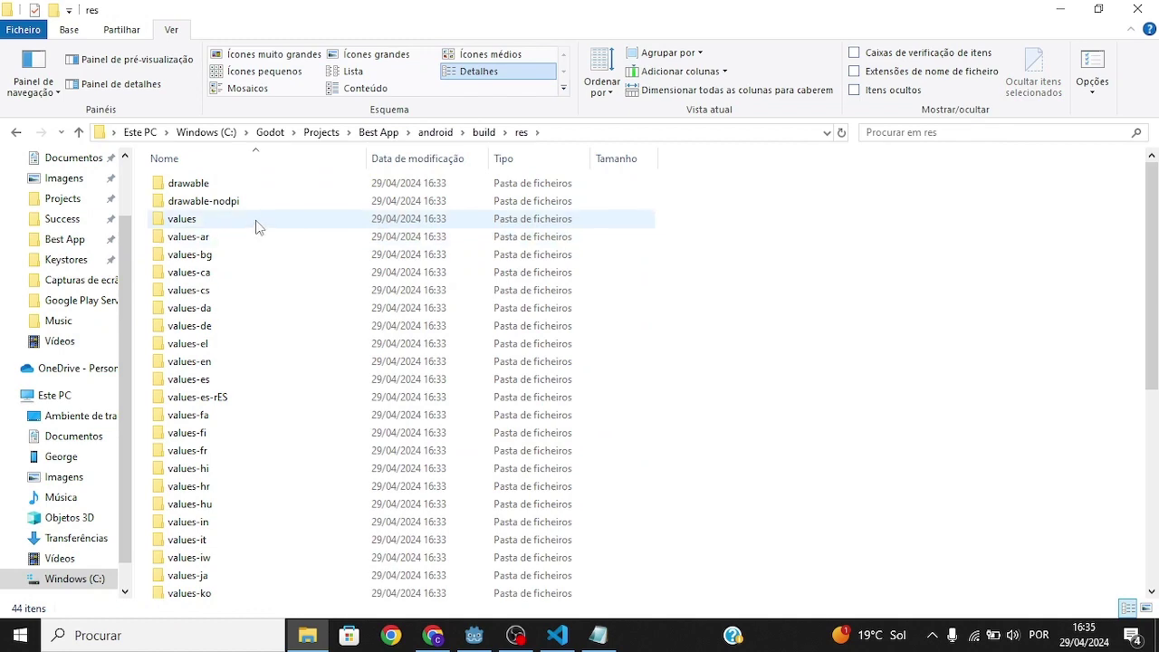
double_click(254, 221)
double_click(186, 219)
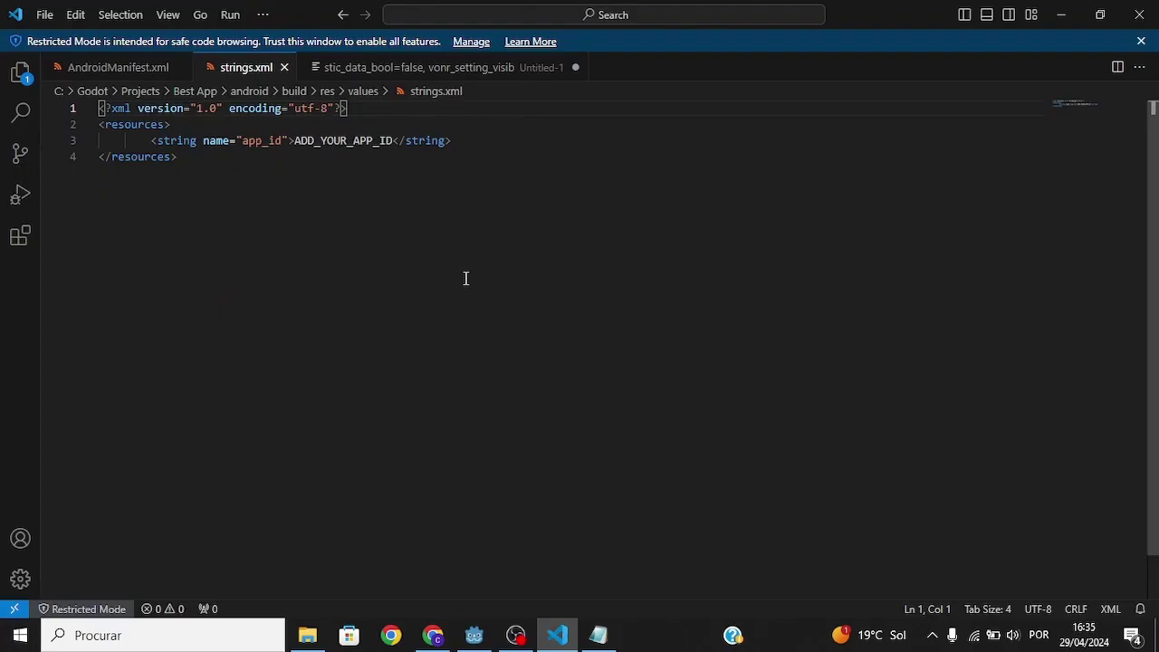
left_click_drag(393, 140, 294, 140)
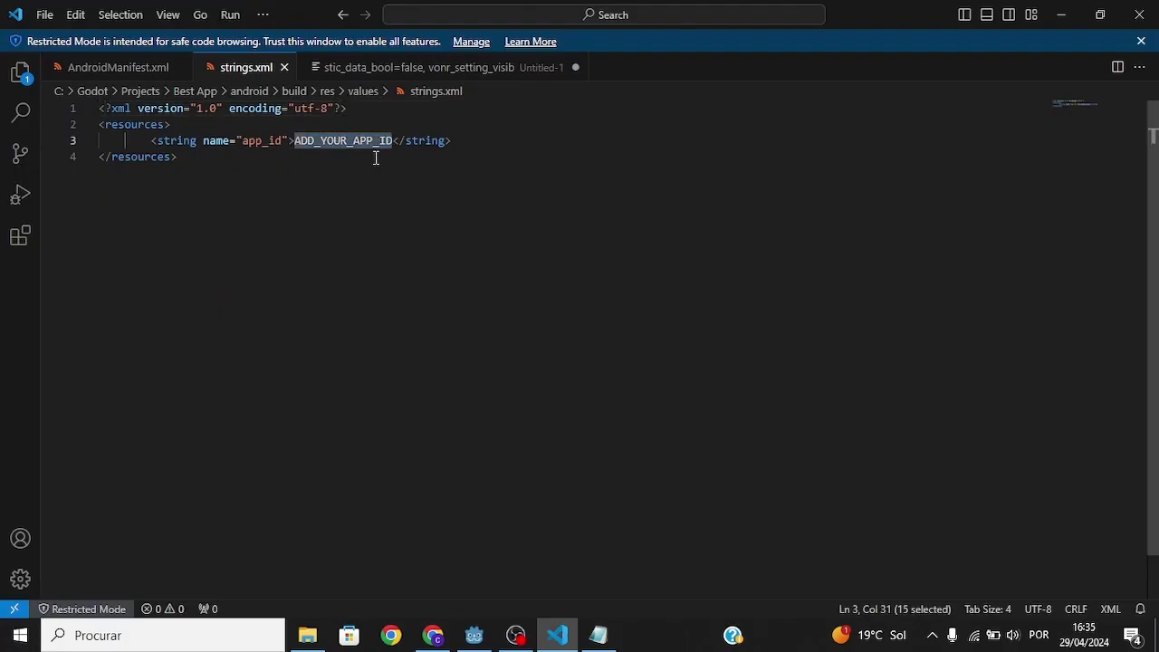
Replace the placeholder with the Play Console project ID.
left_click(432, 633)
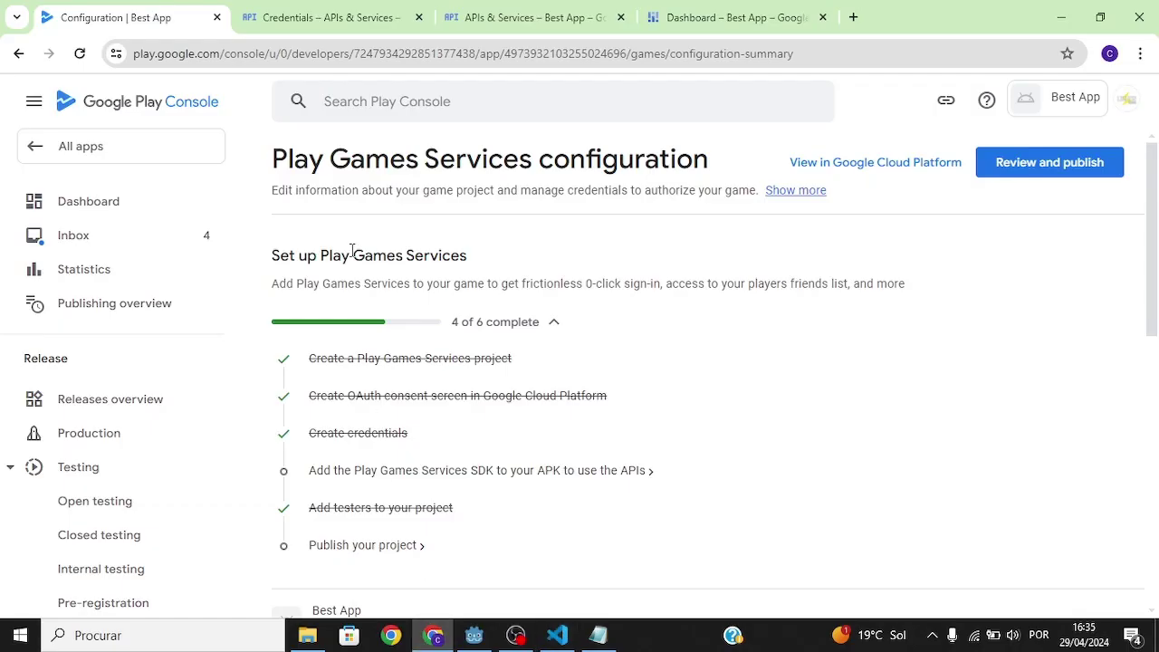
scroll(1153, 344, "down", 3)
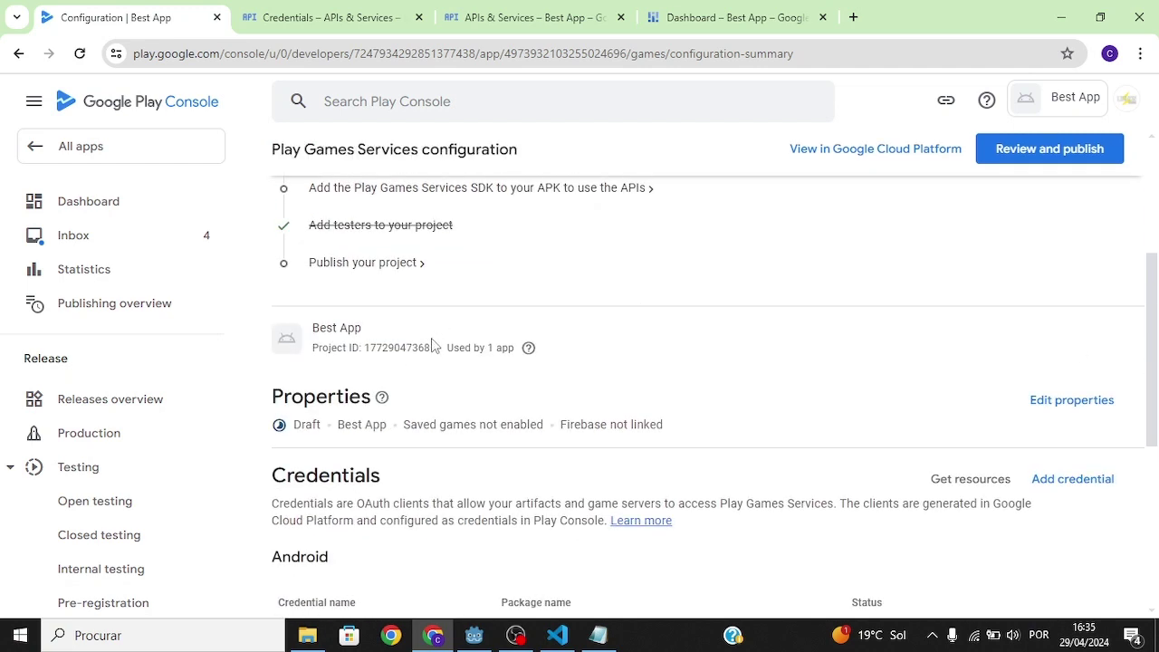
left_click_drag(432, 349, 365, 351)
key("ctrl+c")
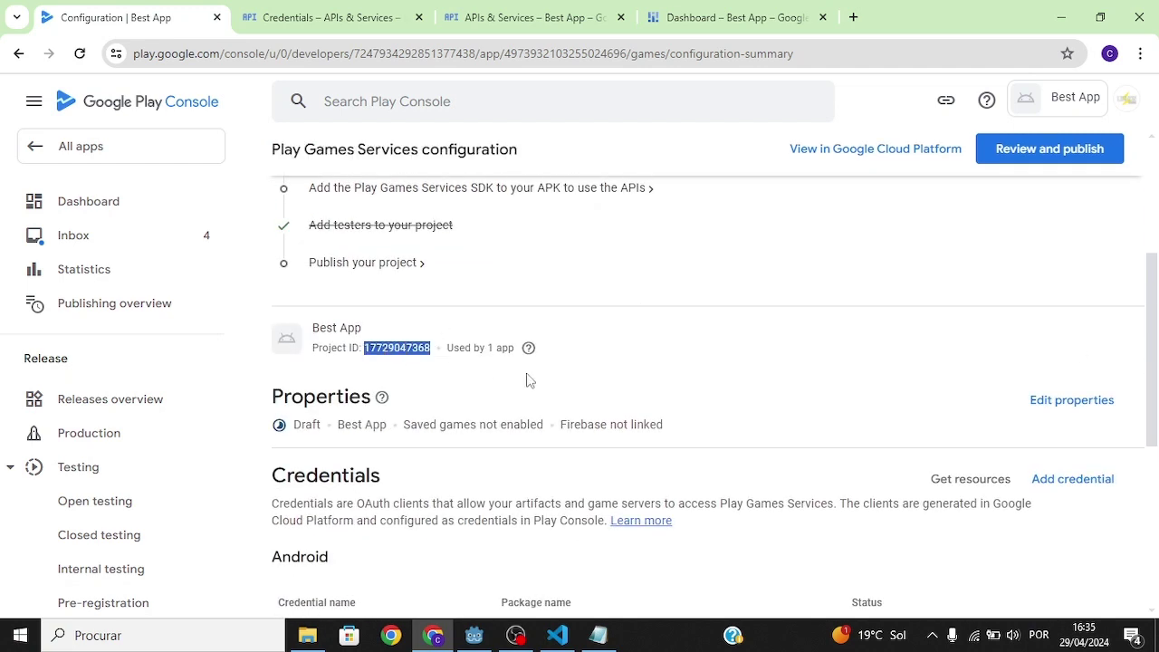
left_click(556, 633)
key("ctrl+v")
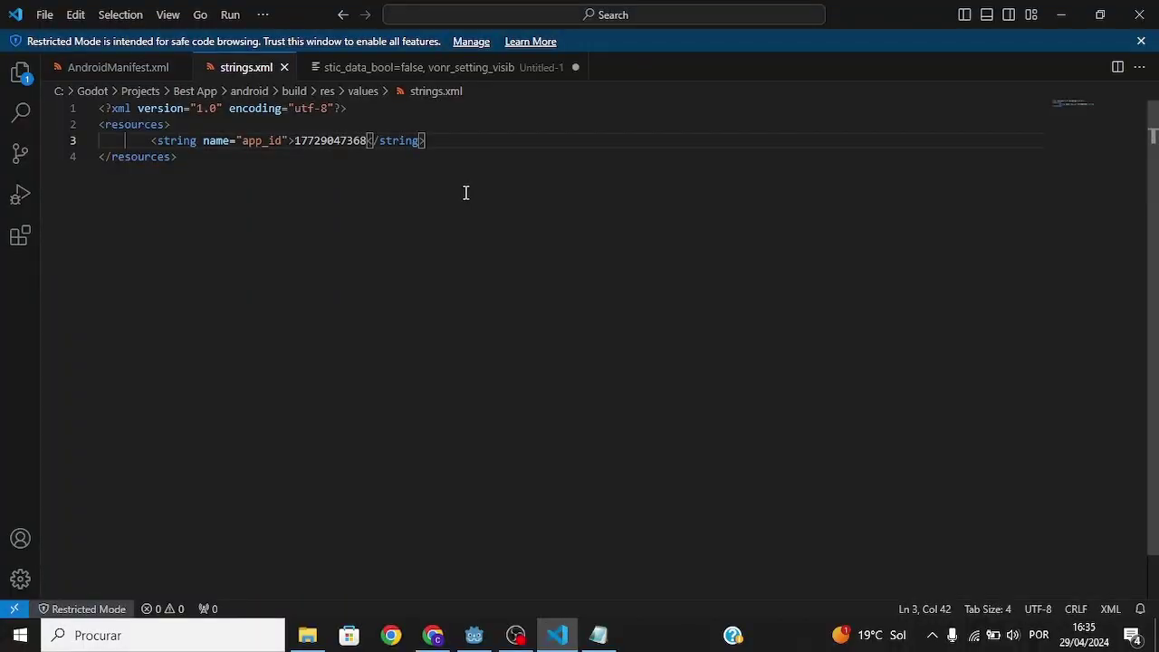
key("alt+Tab")
scroll(667, 492, "up", 3)
key("alt+Tab")
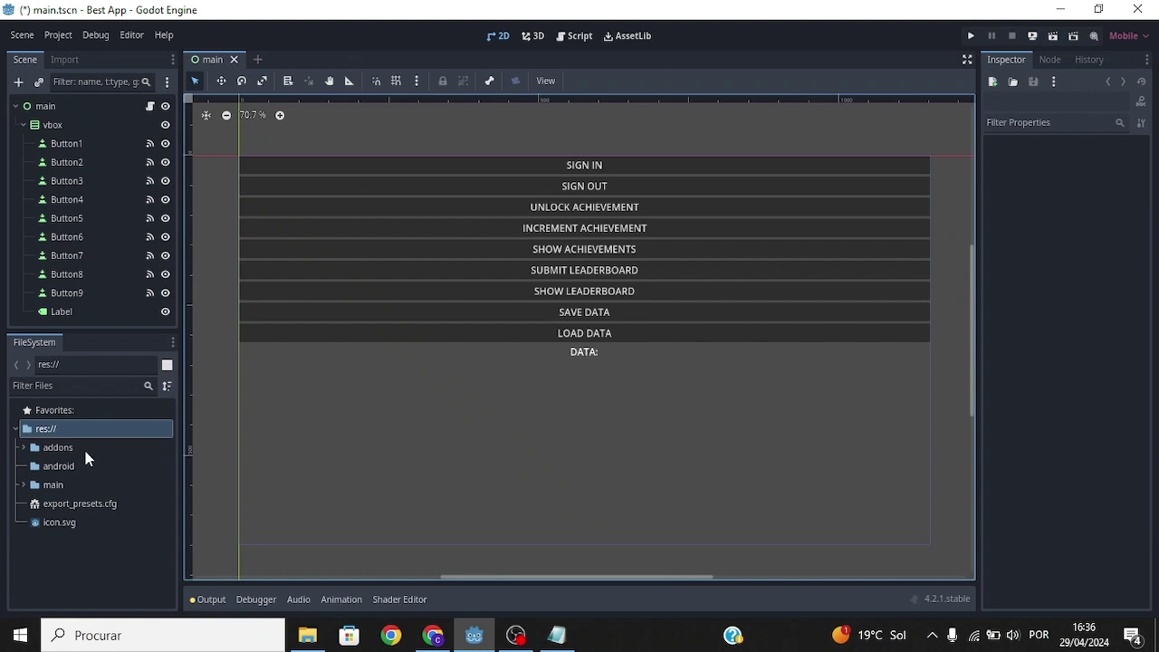
Instance google_play_services.tscn from addons/google_play_services into the main scene tree.
left_click(23, 447)
left_click(31, 467)
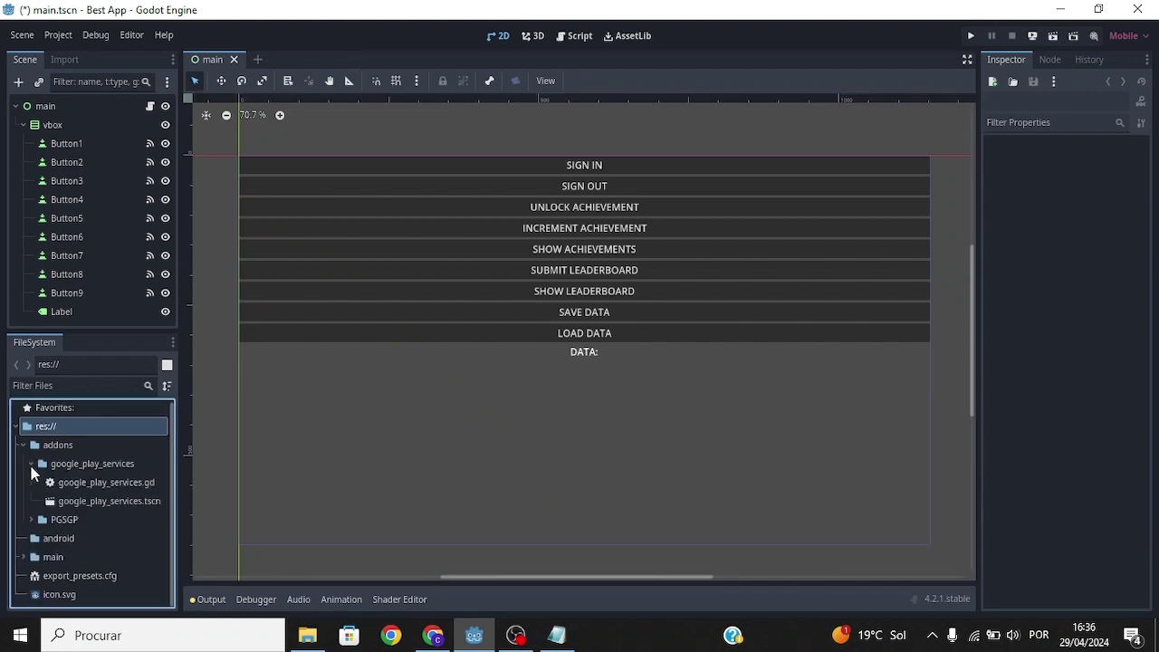
left_click_drag(85, 504, 81, 99)
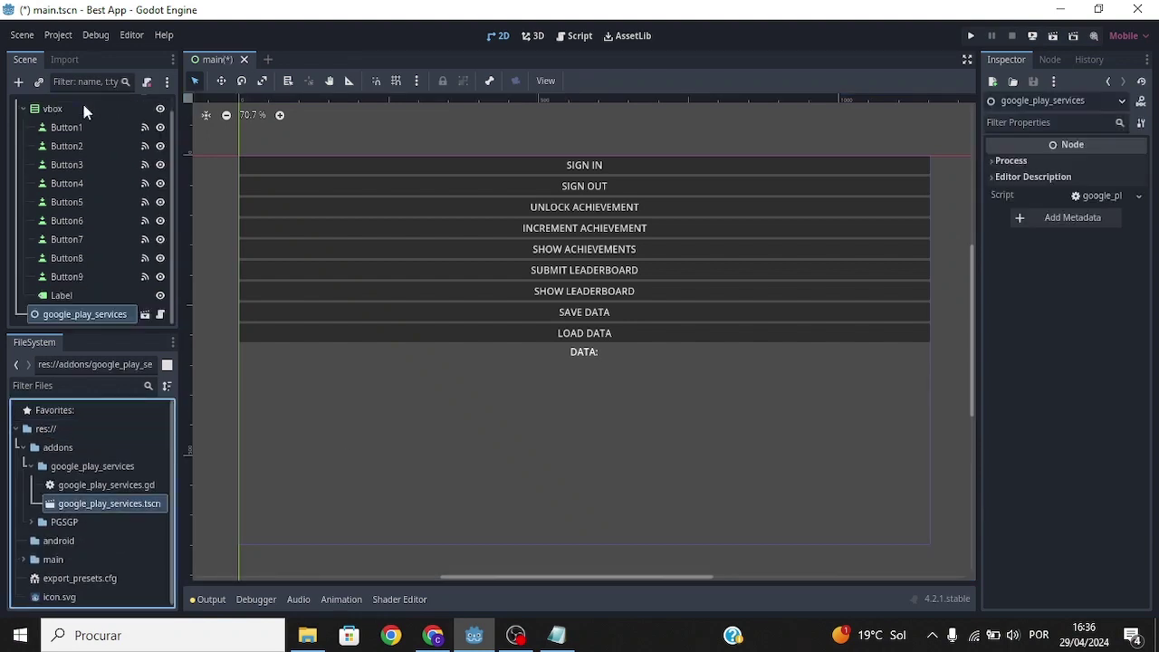
left_click_drag(957, 419, 231, 63)
Check the SIGN IN, SIGN OUT, UNLOCK and INCREMENT ACHIEVEMENT buttons in the Inspector.
left_click(636, 167)
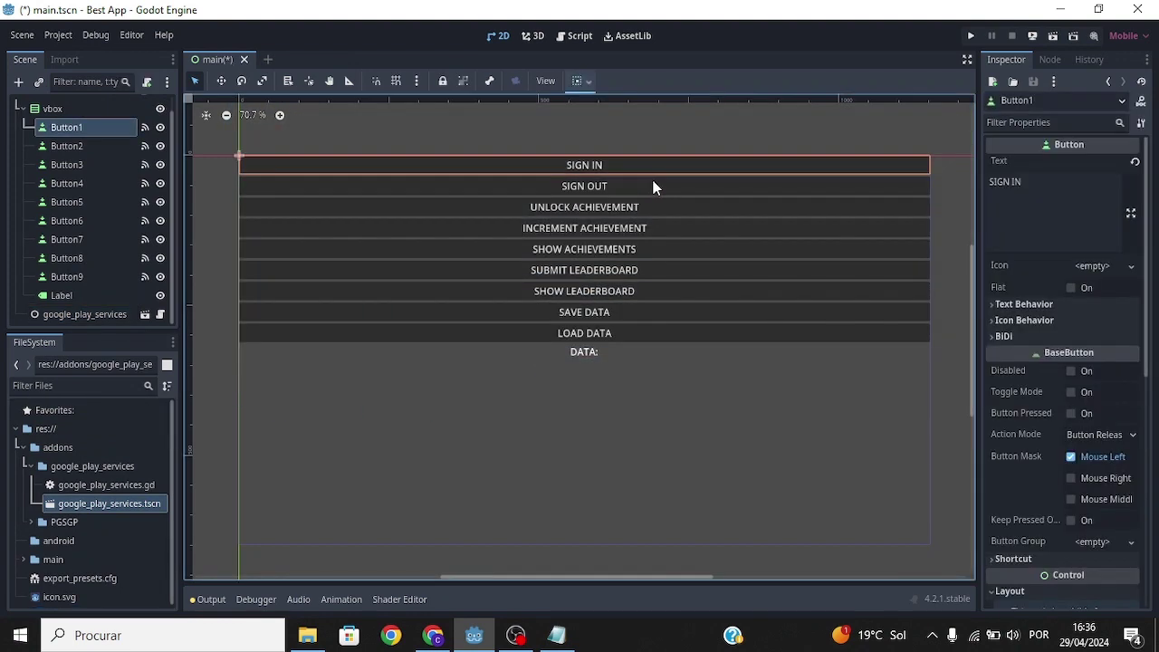
left_click(654, 185)
left_click(662, 204)
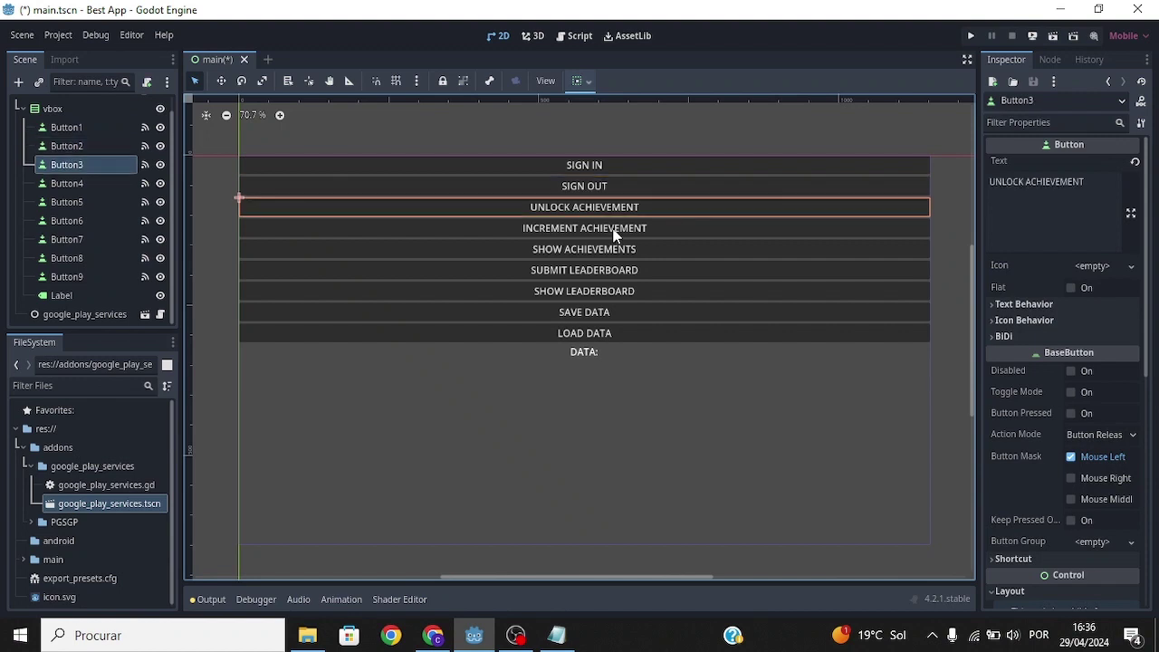
left_click(631, 237)
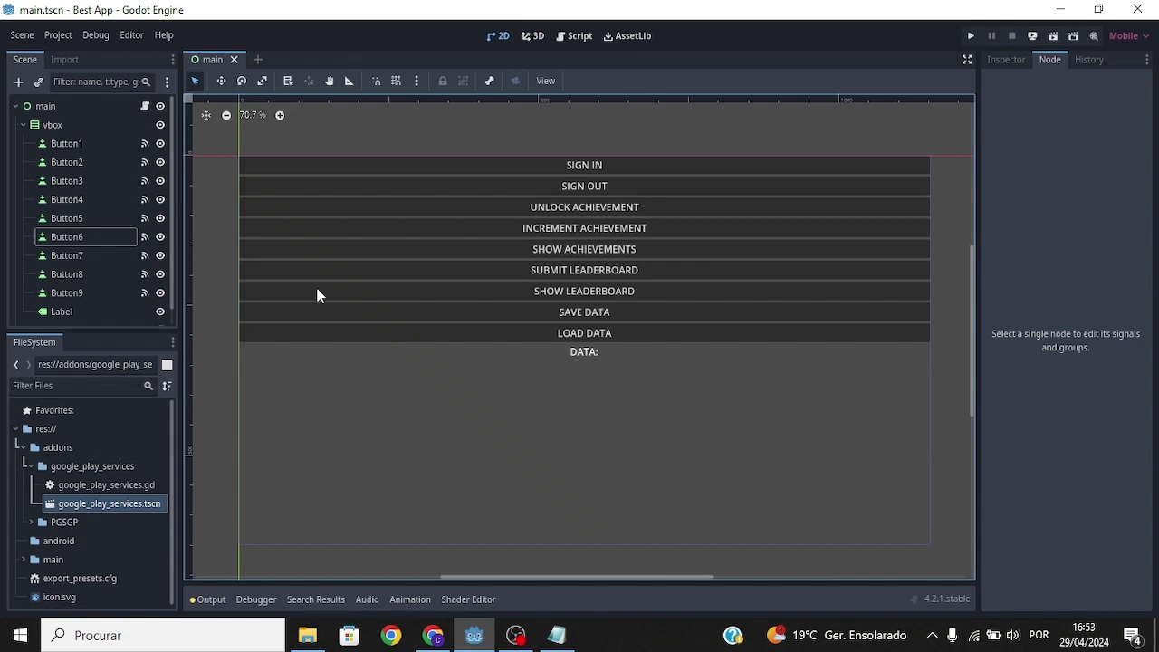
Review the usable functions in google_play_services.gd, especially the save and load data functions.
scroll(170, 236, "down", 1)
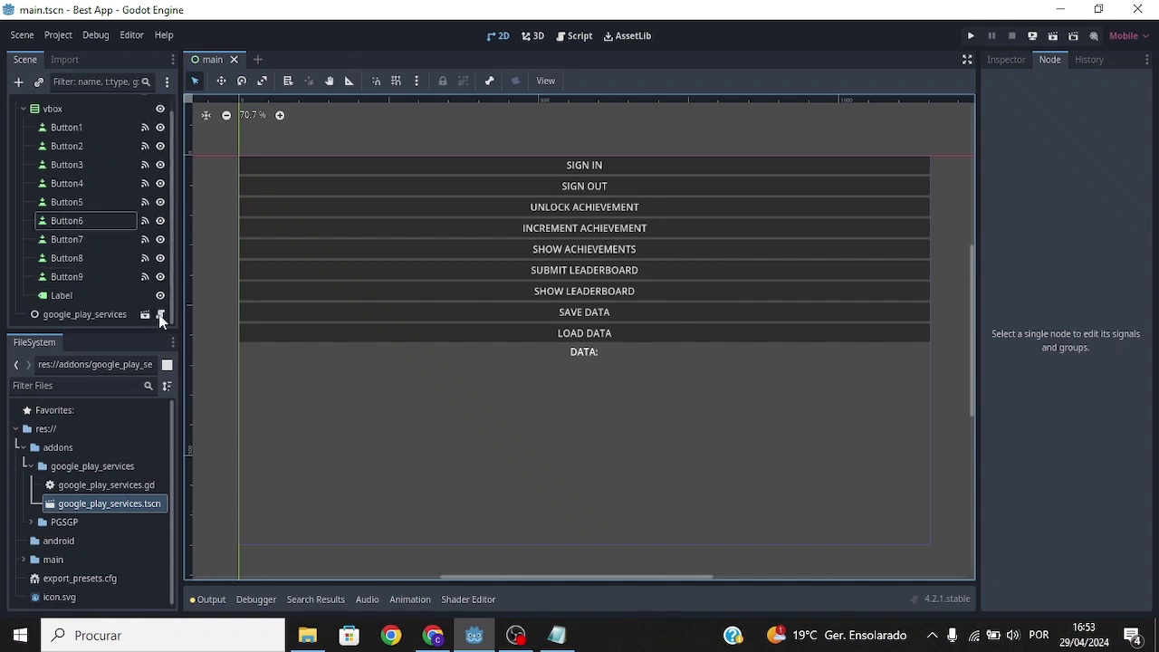
left_click(160, 314)
left_click_drag(593, 451, 386, 152)
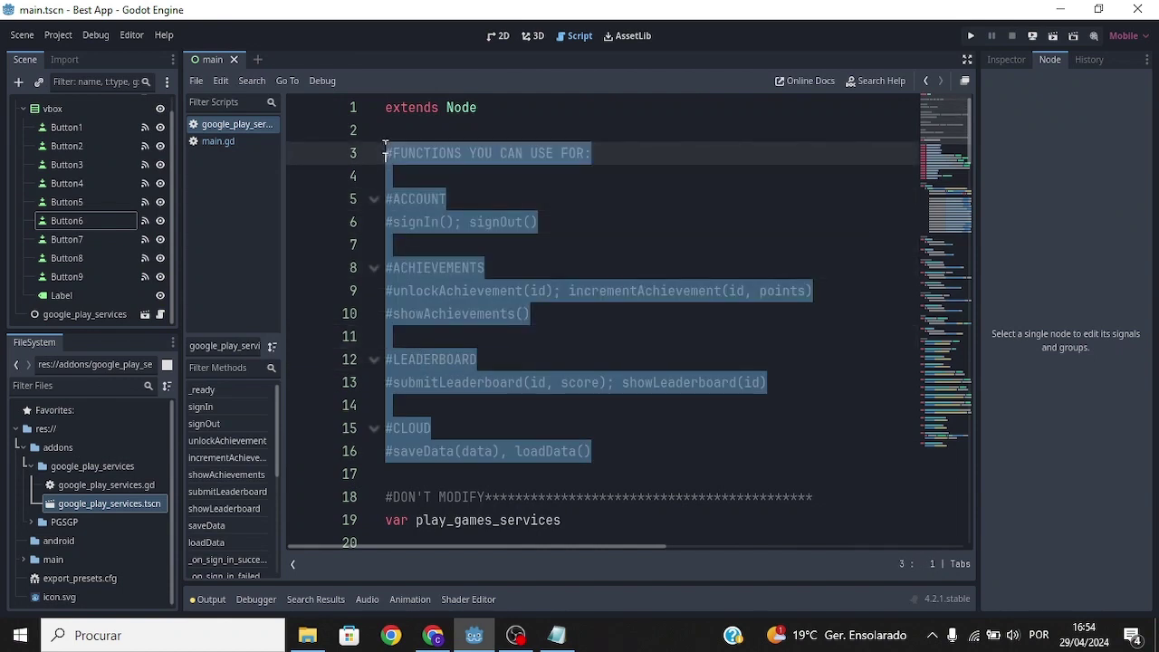
left_click(629, 294)
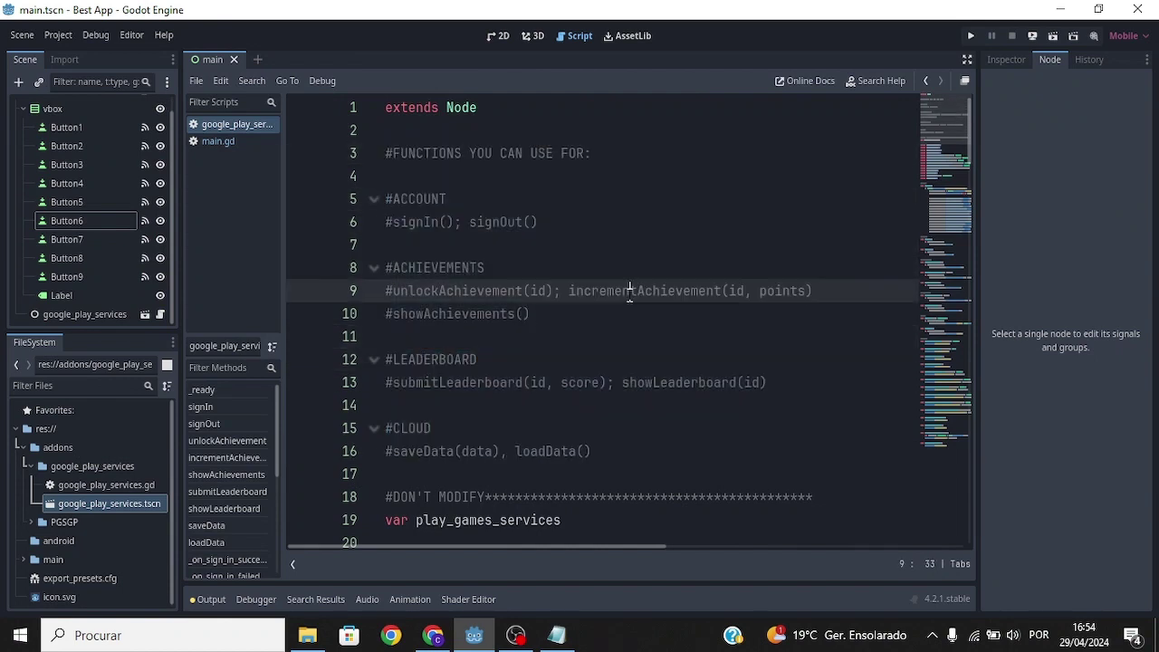
left_click_drag(593, 451, 387, 447)
left_click(387, 450)
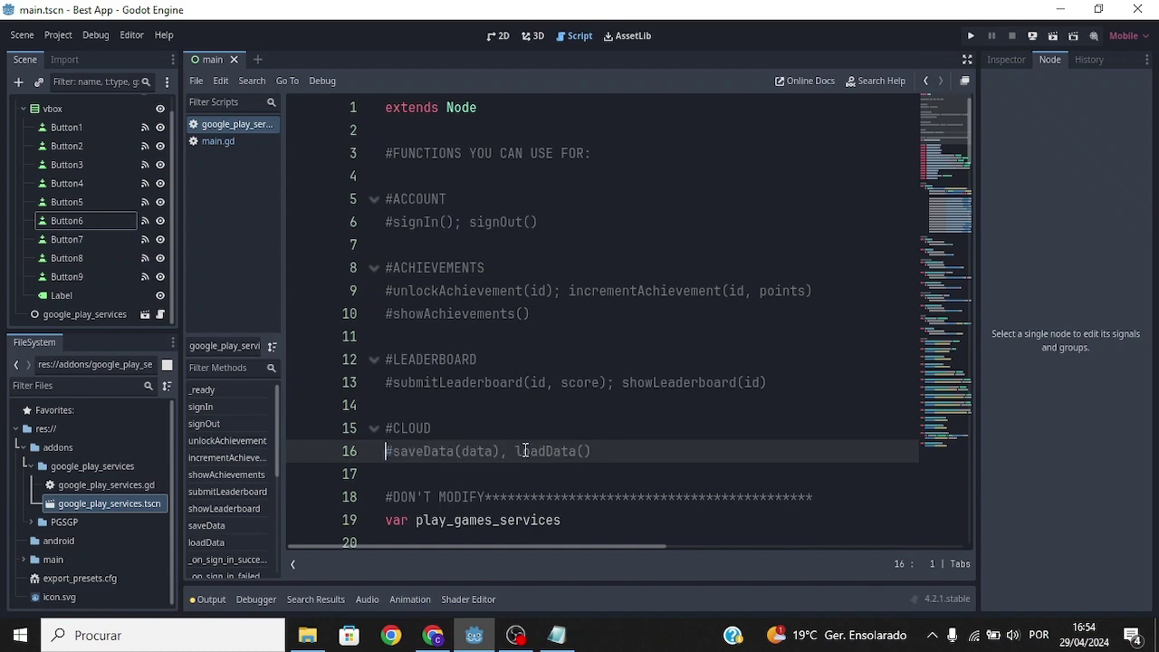
scroll(172, 107, "up", 1)
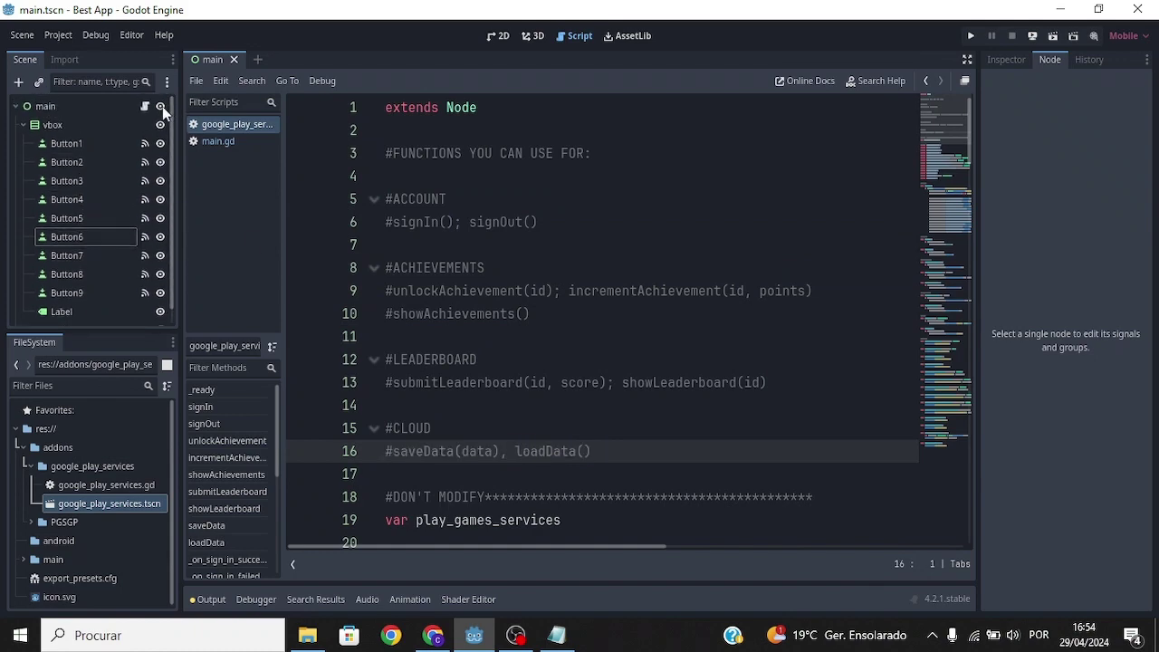
In main.gd, remove the leading # from the button 8, button 9 and load_success code on lines 24–36.
left_click(145, 107)
left_click_drag(969, 322, 944, 436)
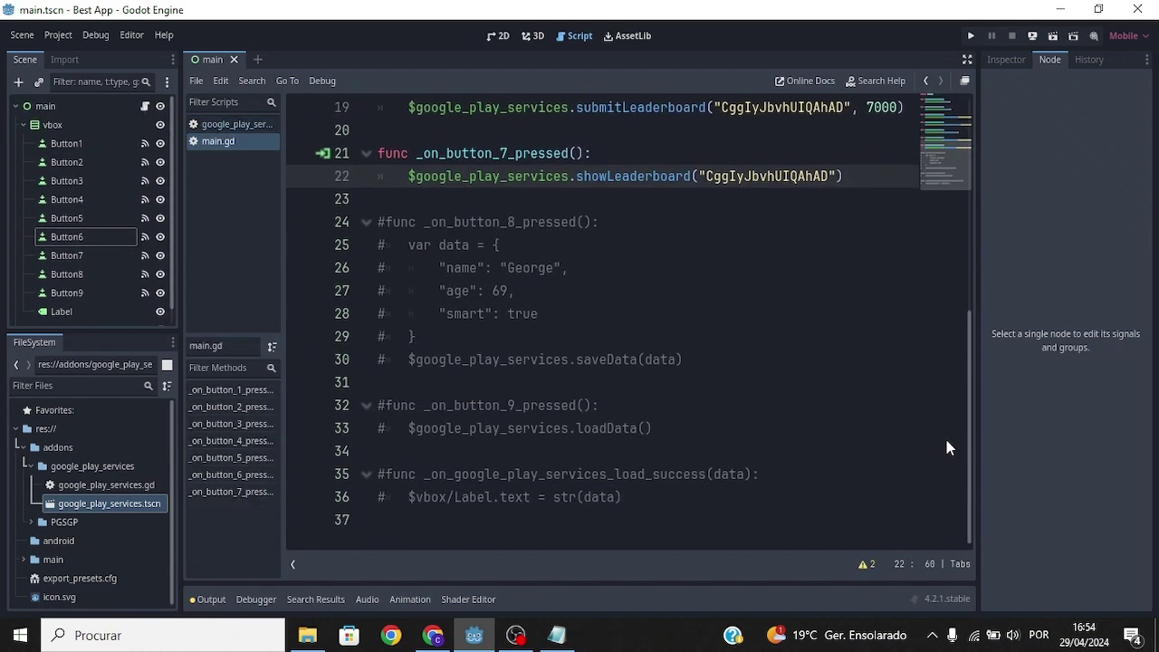
left_click(385, 222)
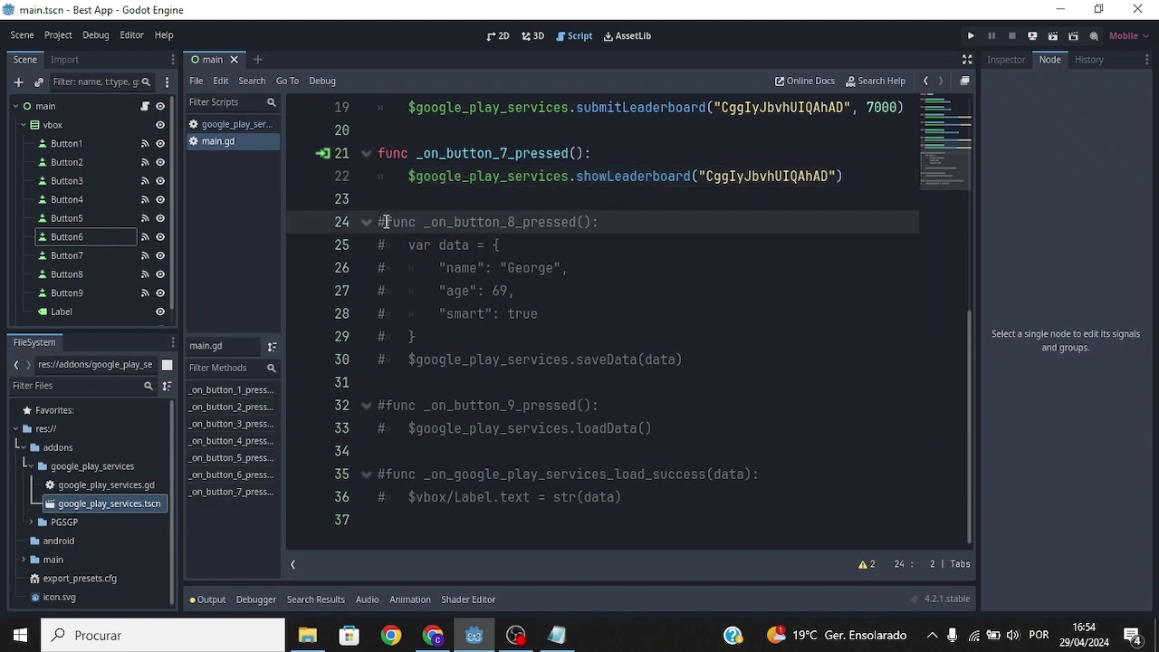
key("BackSpace")
key("Down")
key("Delete")
key("Down")
key("Delete")
key("Down")
key("Delete")
key("Down")
key("Delete")
key("Down")
key("Delete")
key("Down")
key("Delete")
key("Down")
key("Down")
key("Delete")
key("Down")
key("Delete")
key("Down")
key("Down")
key("Delete")
key("Down")
key("Delete")
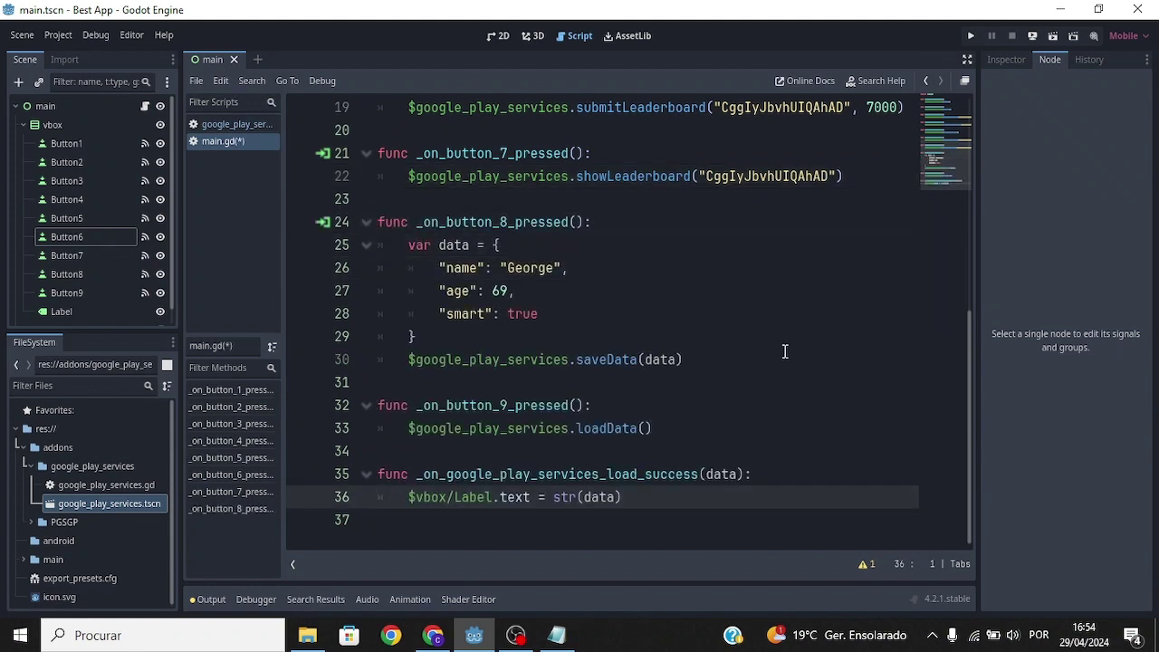
Check the uncommented saveData call on line 30 and loadData call on line 33.
left_click_drag(765, 360, 407, 360)
left_click(408, 355)
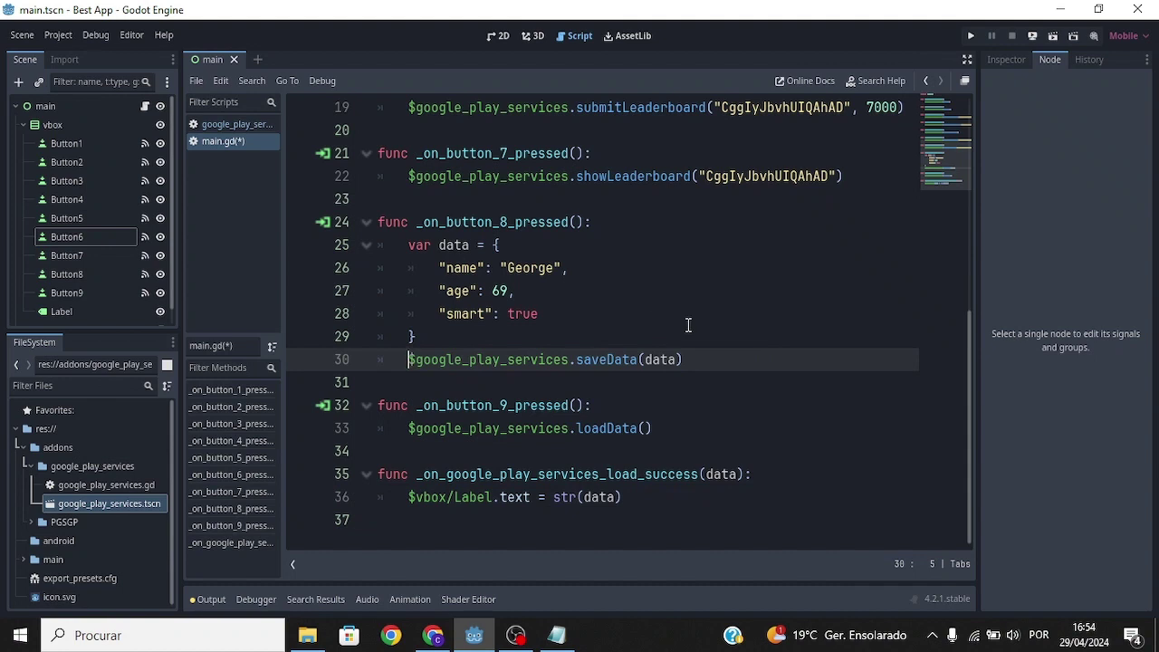
left_click_drag(659, 428, 418, 428)
left_click_drag(109, 503, 88, 321)
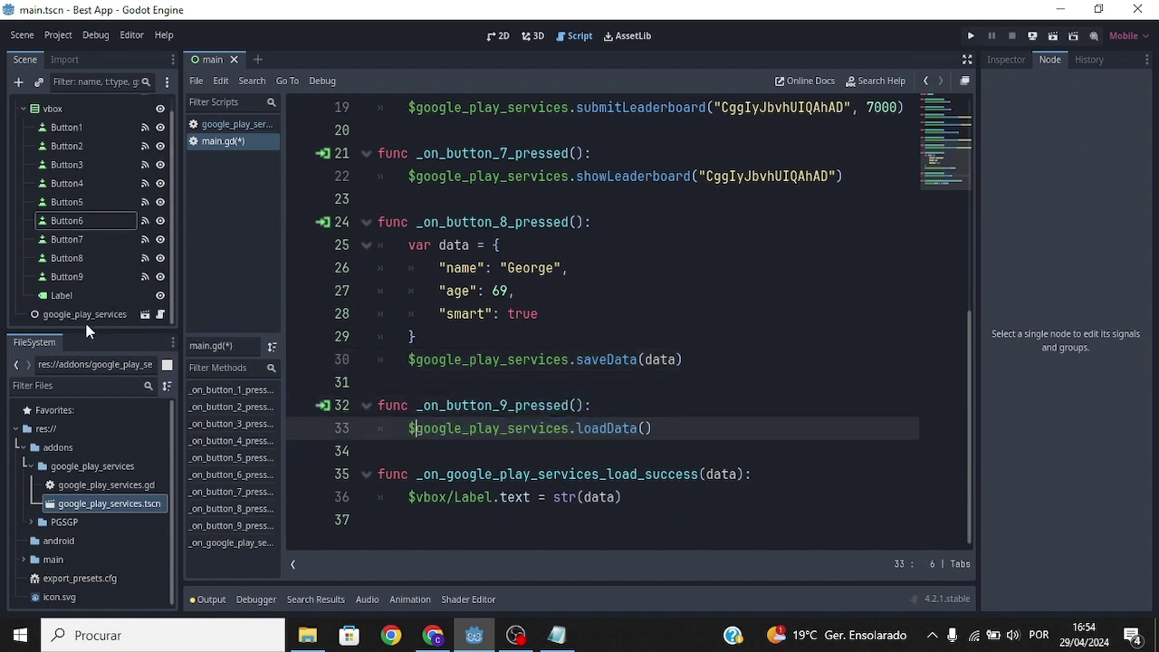
left_click(86, 314)
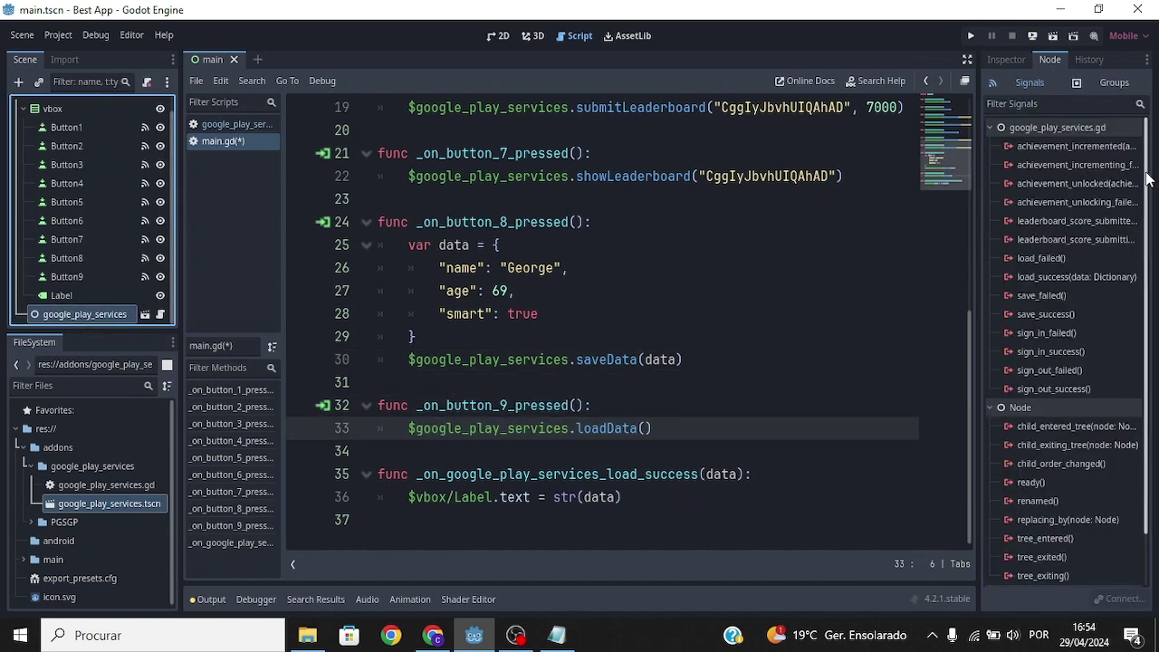
Connect the google_play_services node's load_success signal to main.gd.
scroll(1139, 301, "down", 1)
scroll(1139, 301, "up", 2)
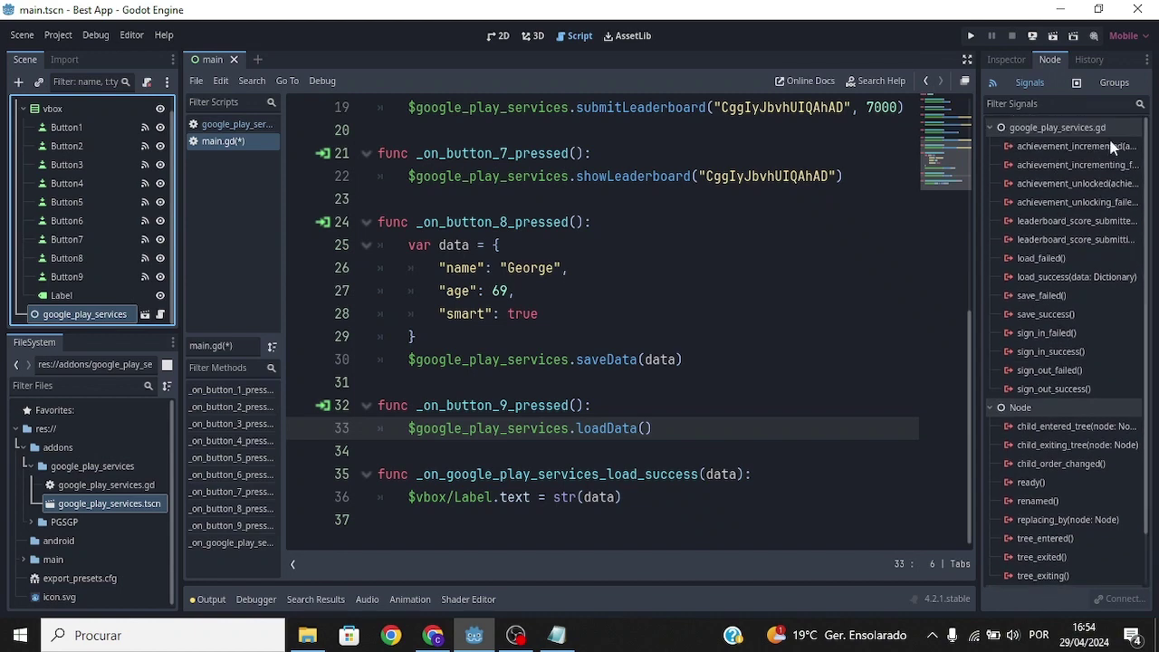
double_click(1047, 276)
key("Return")
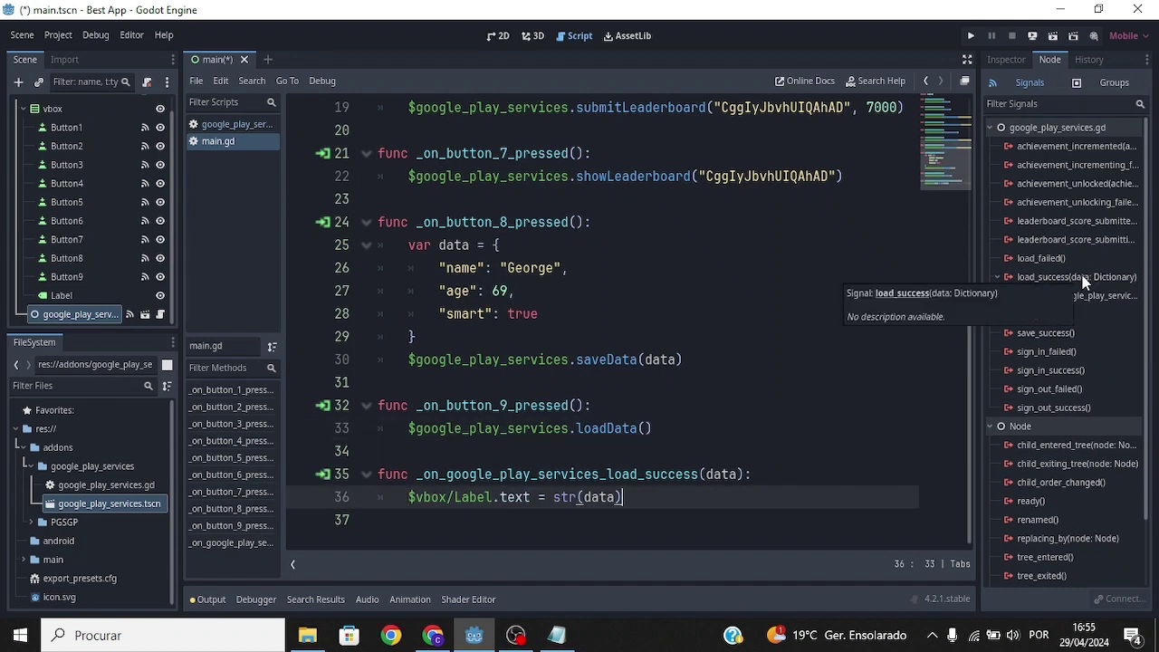
Review the load_success handler, its data parameter and the Label text assignment on line 36.
left_click_drag(755, 474, 563, 448)
left_click(669, 486)
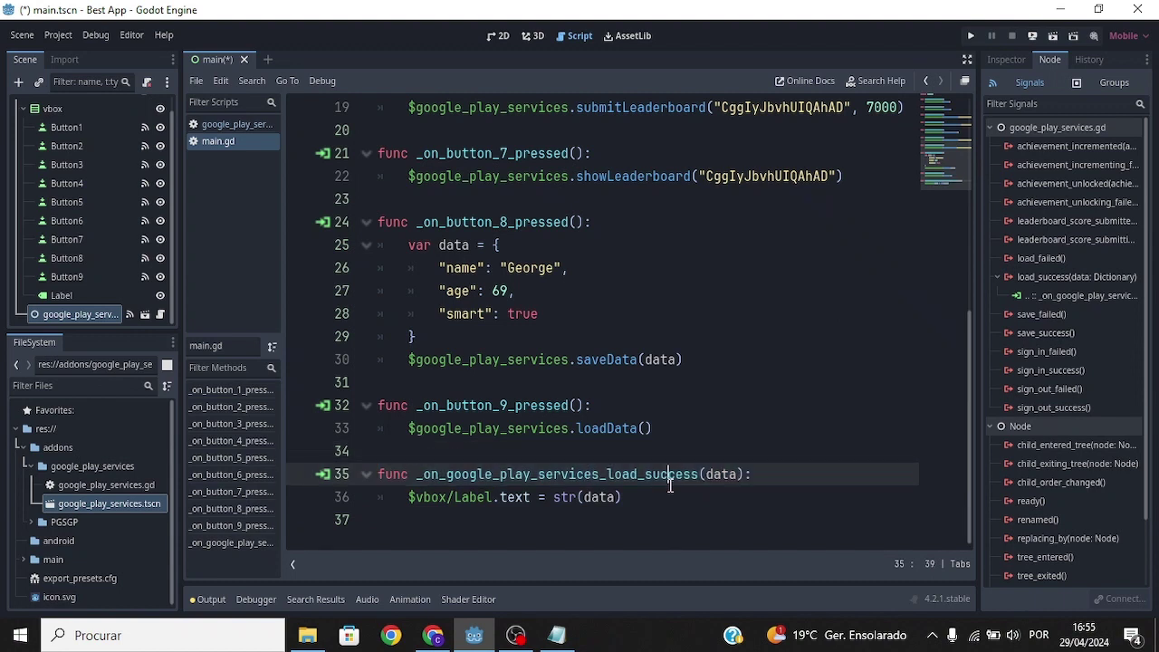
left_click_drag(705, 475, 747, 473)
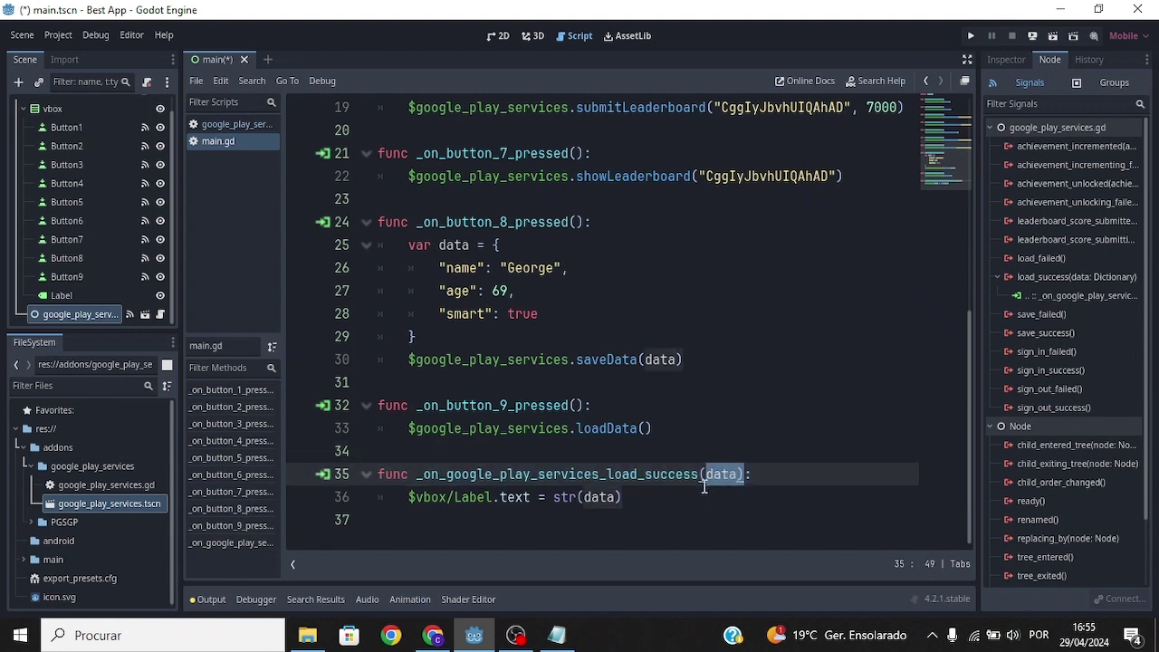
left_click_drag(531, 497, 395, 493)
left_click(394, 493)
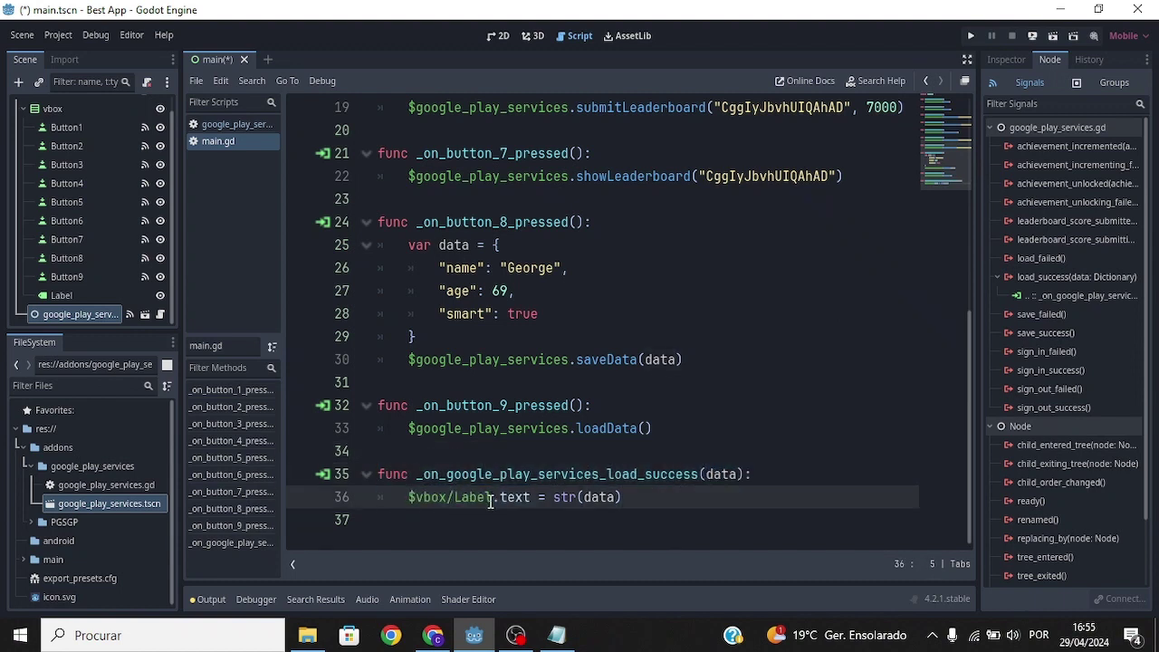
left_click(495, 38)
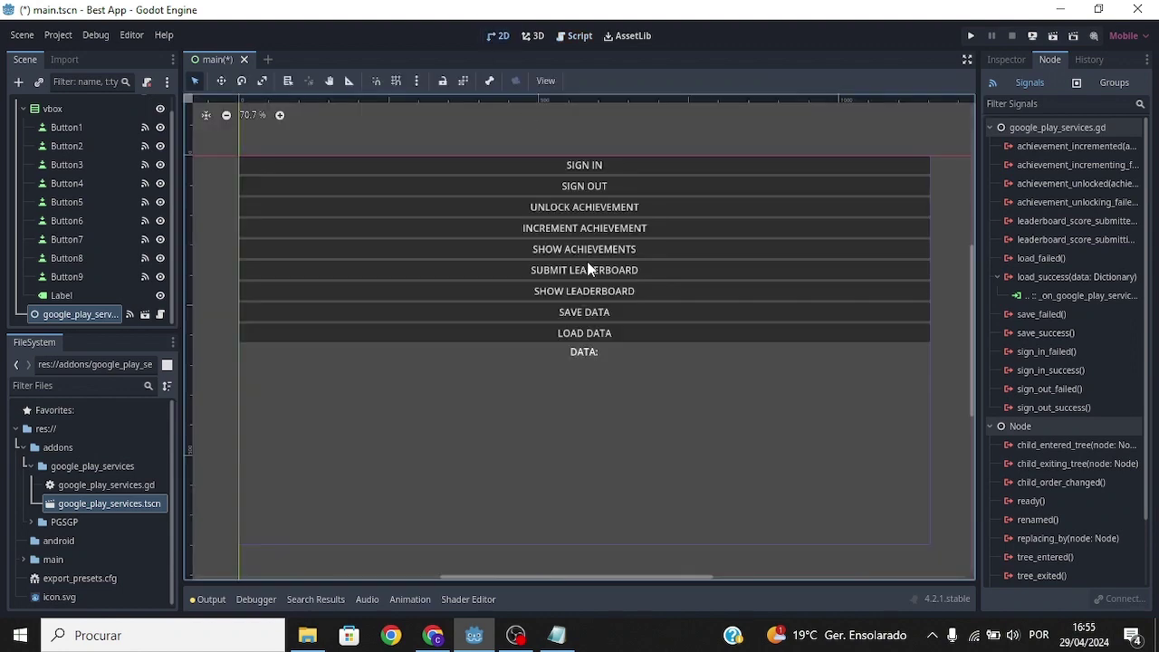
Show the registered testers on the Play Games Services Testers tab in Play Console.
left_click(584, 353)
left_click(954, 345)
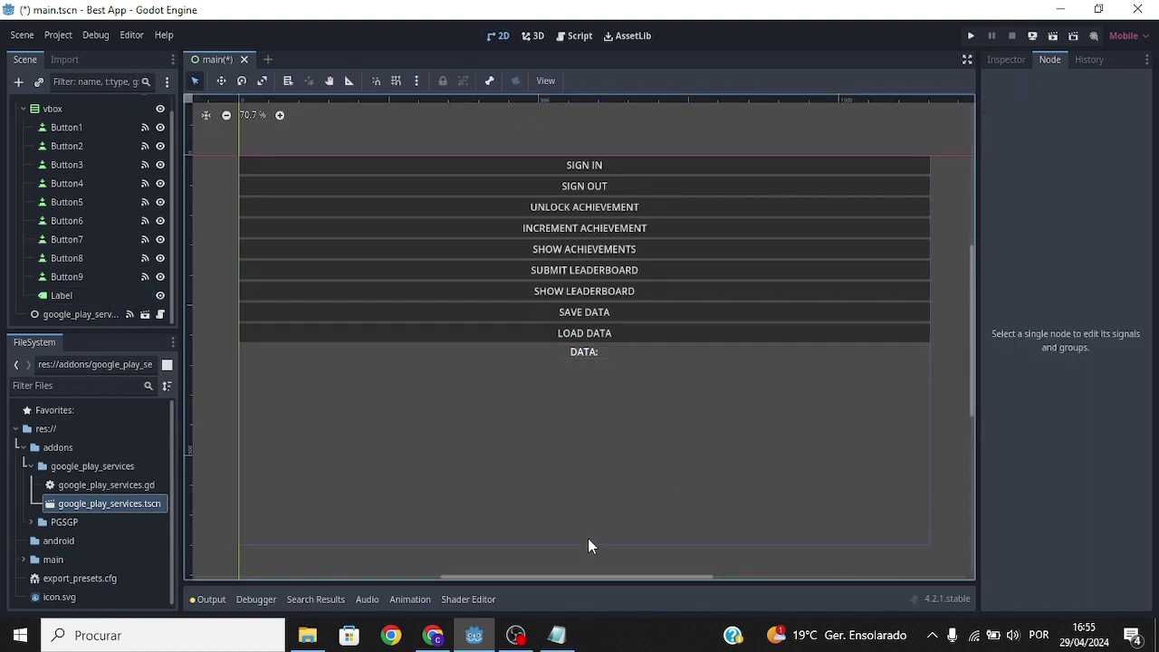
left_click(431, 635)
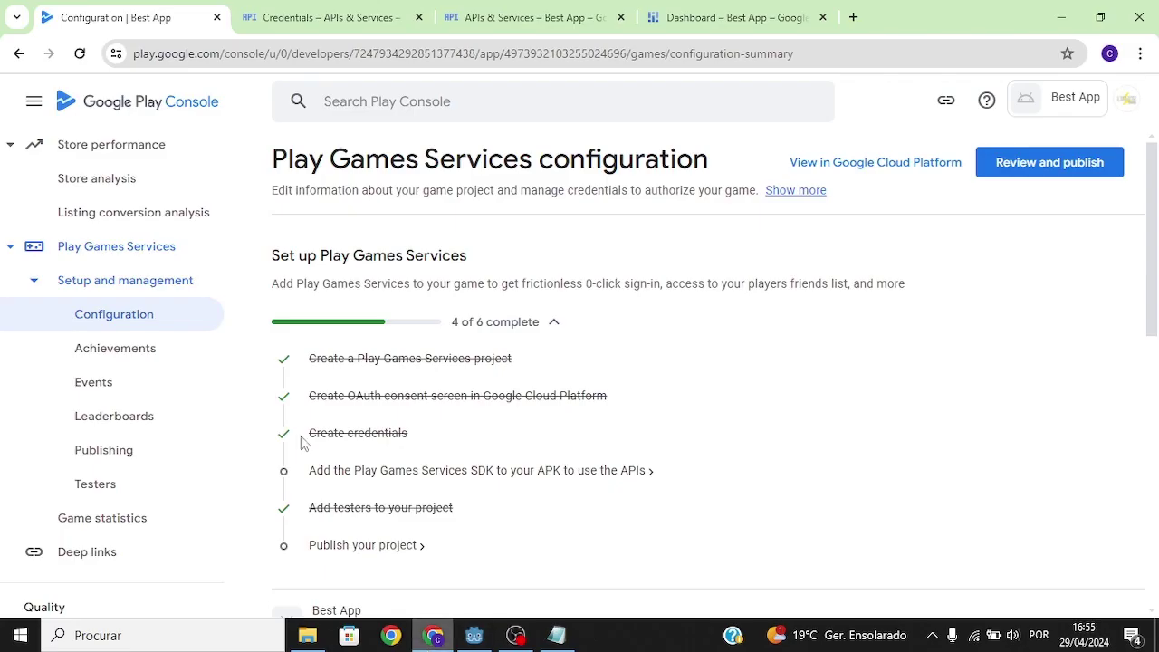
left_click(132, 480)
left_click(464, 476)
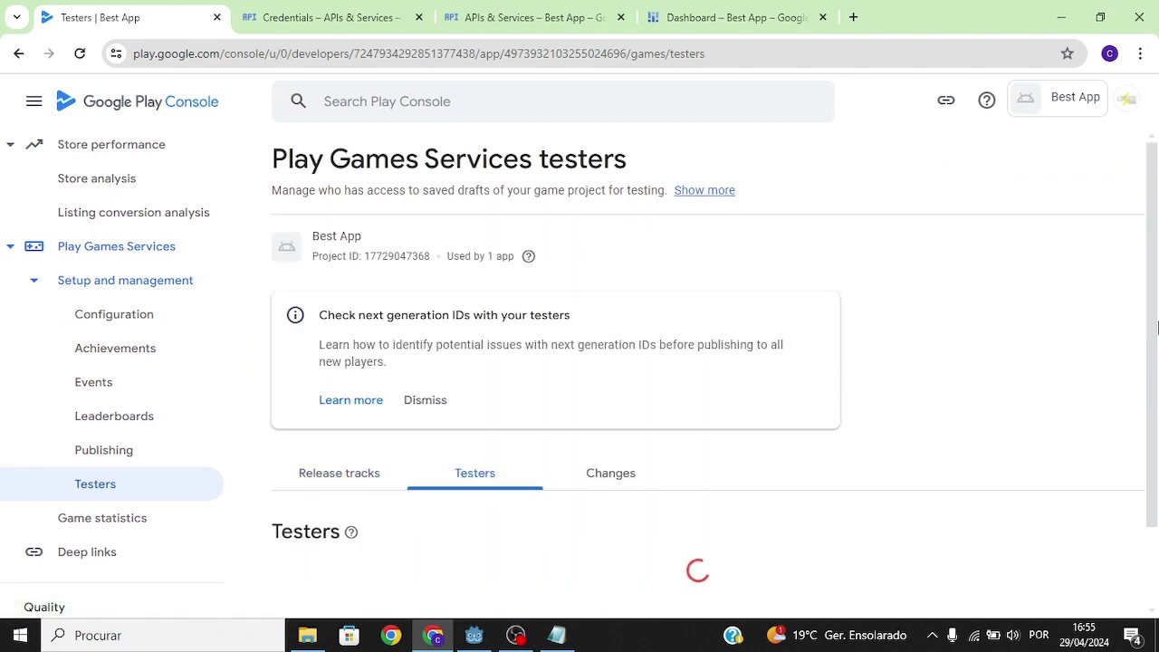
scroll(482, 535, "down", 2)
triple_click(360, 447)
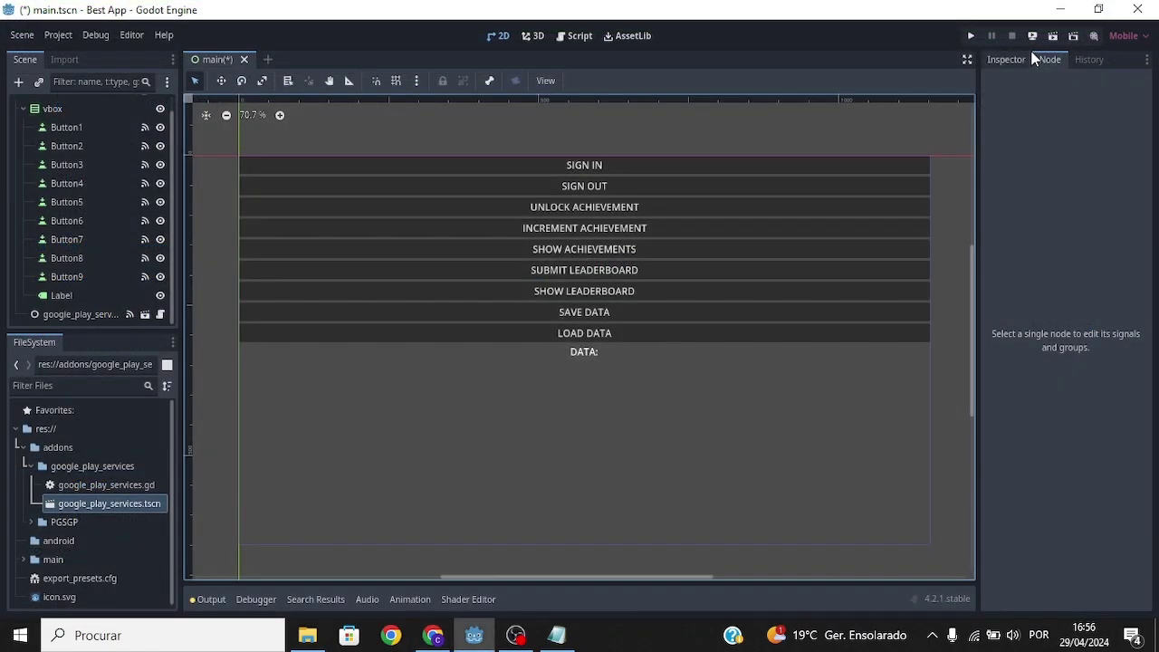
Deploy Best App to the Samsung SM-A127F, then save and load the sample data on the phone.
left_click(1034, 43)
left_click(1045, 72)
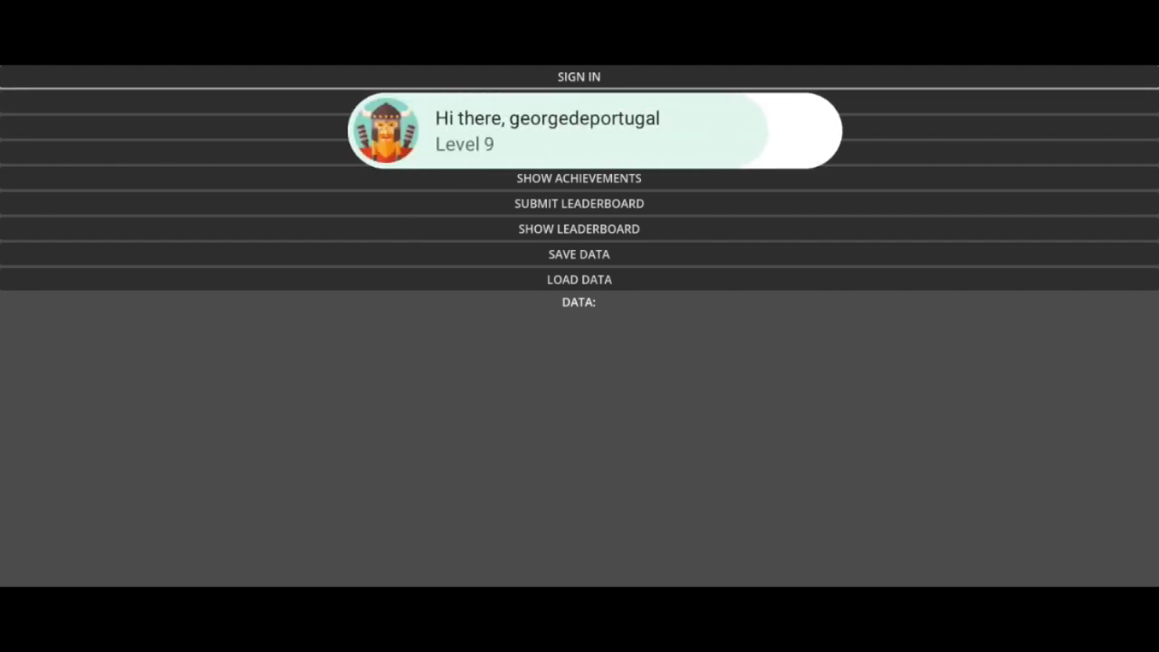
left_click(578, 254)
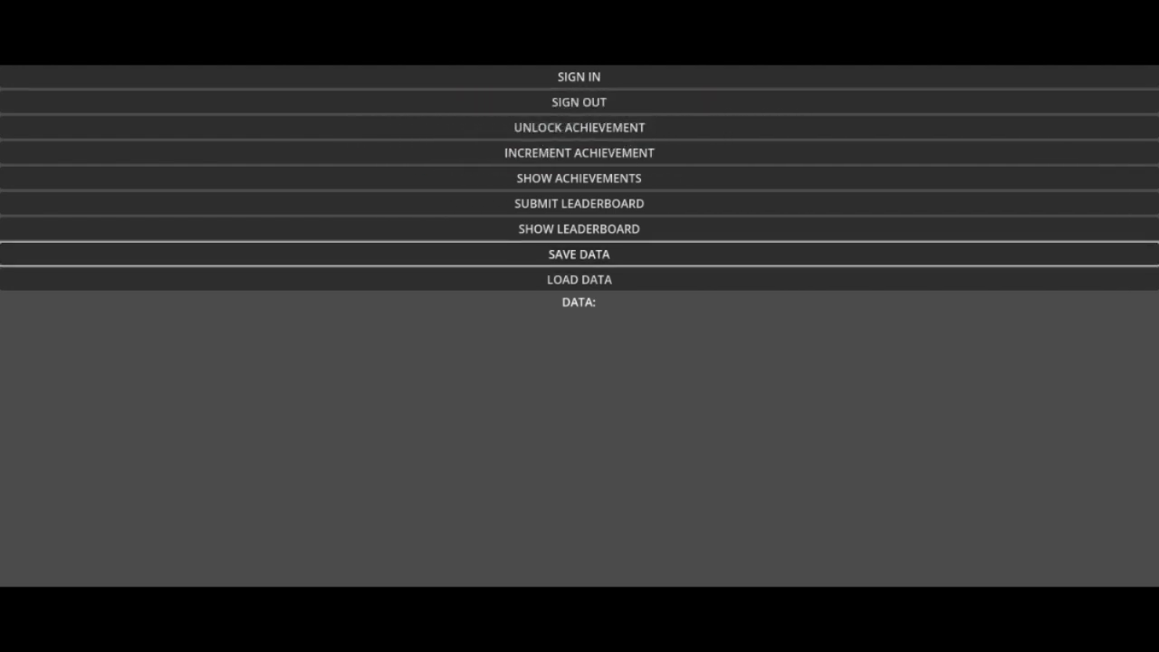
left_click(578, 278)
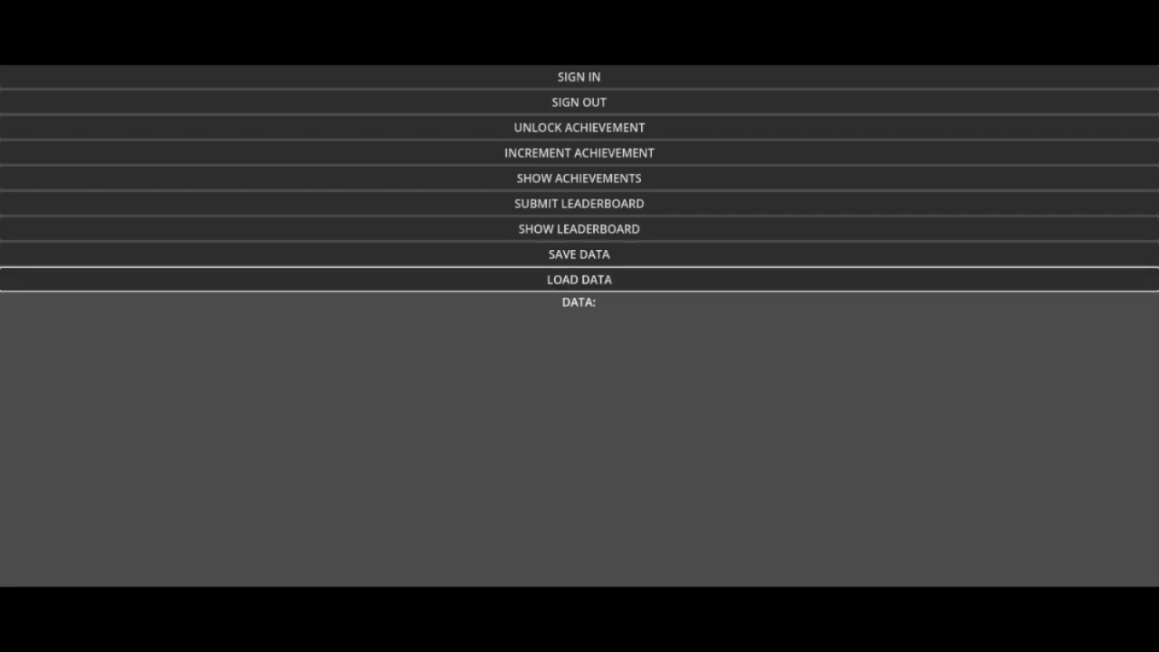